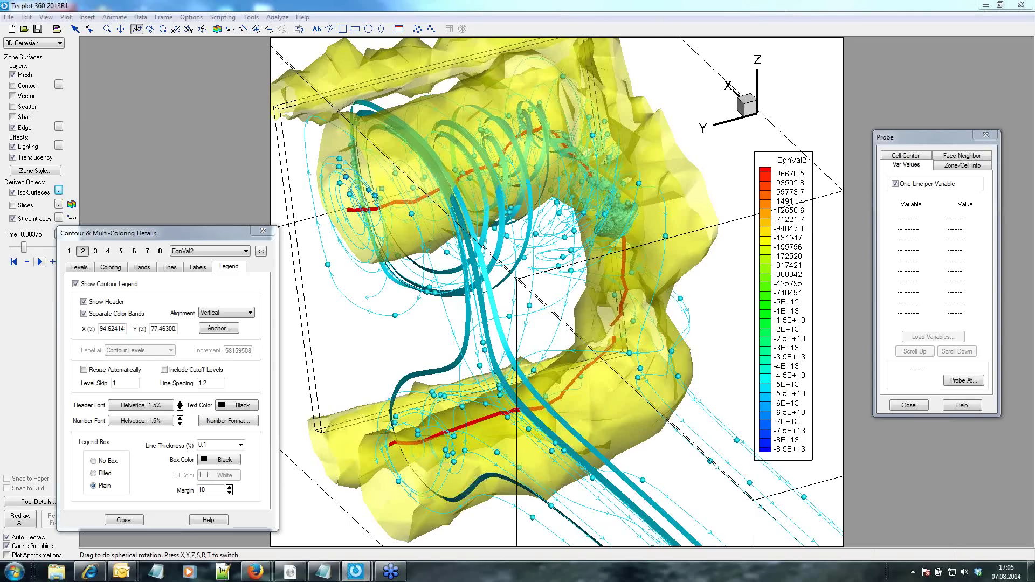
scroll(557, 89, down, 3)
scroll(558, 89, down, 3)
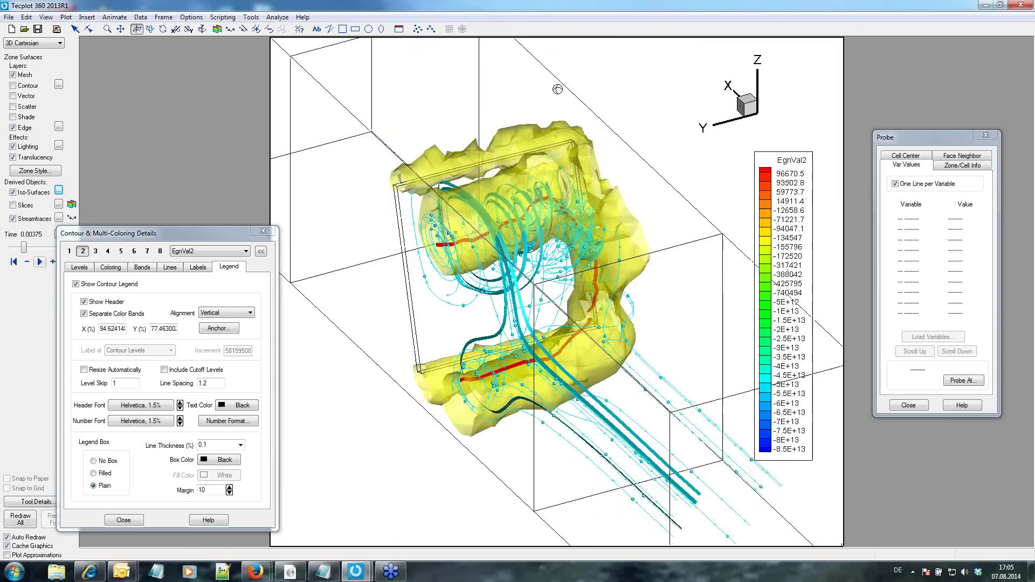
scroll(557, 89, down, 2)
scroll(591, 240, down, 2)
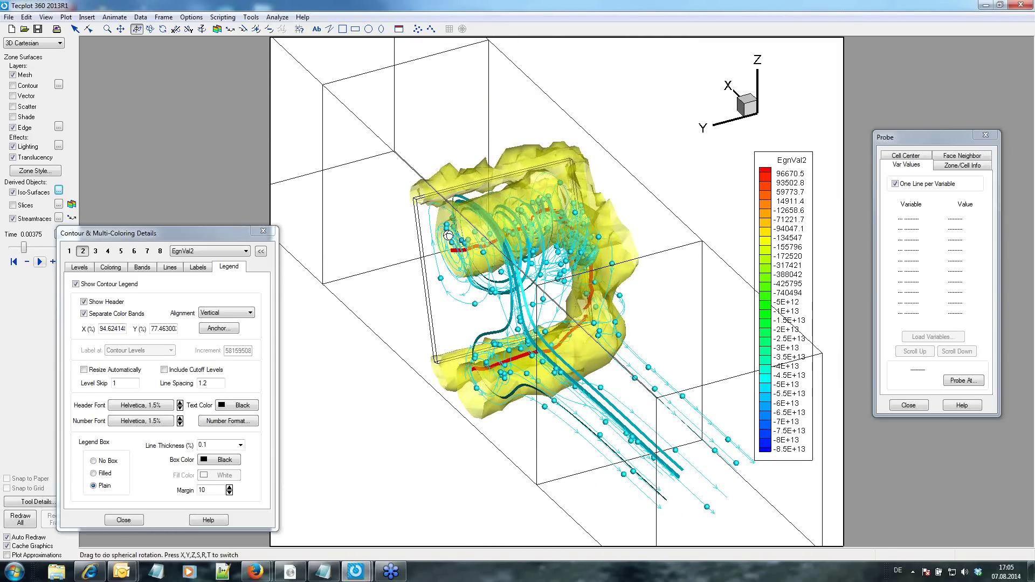
Orbit the vortex plot to new angles and move the legend settings window aside.
mouse_move(448, 236)
mouse_down()
mouse_move(791, 184)
mouse_move(527, 219)
mouse_up()
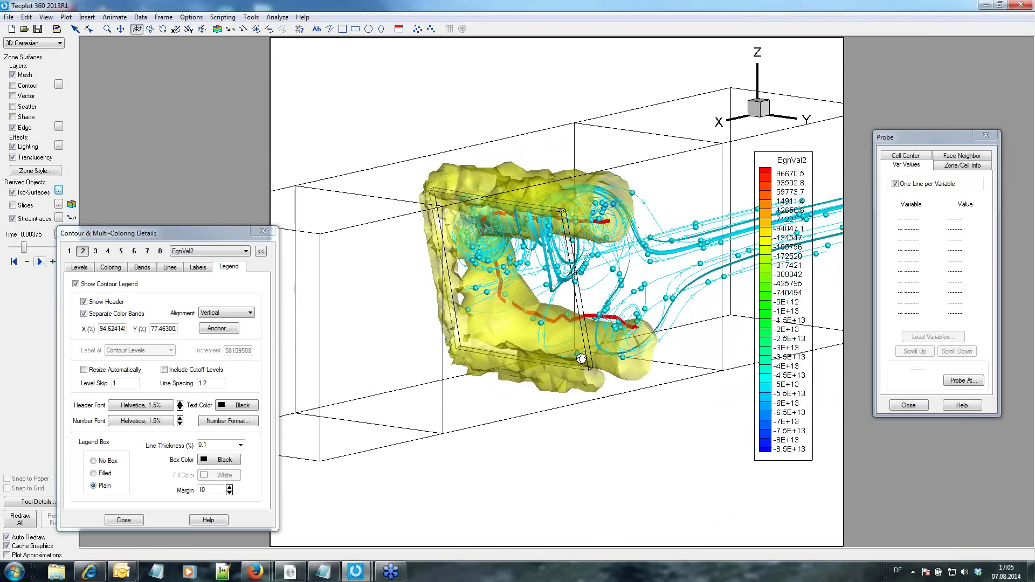
mouse_move(540, 296)
mouse_down()
mouse_move(336, 315)
mouse_move(414, 230)
mouse_up()
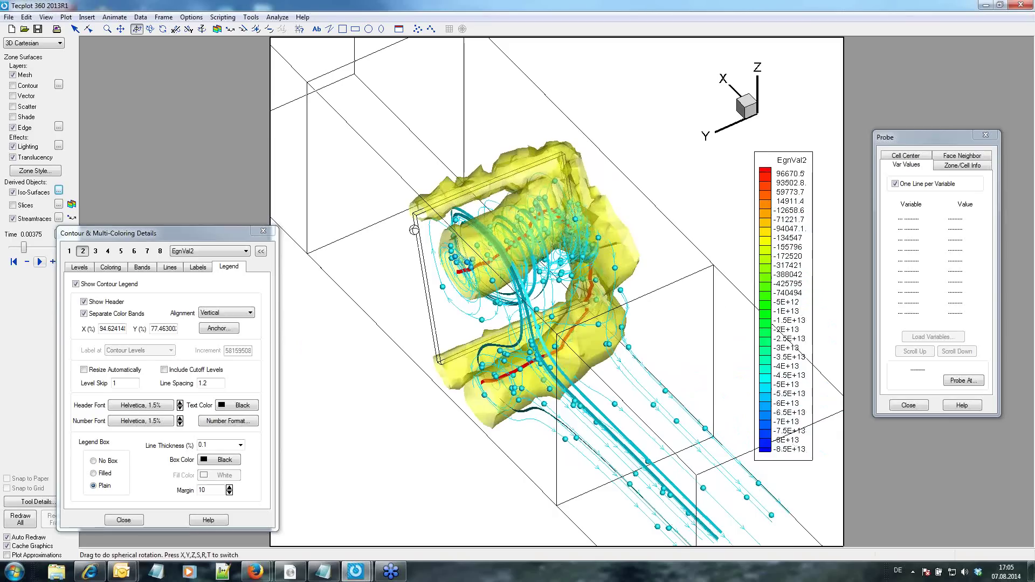
drag(163, 234, 211, 206)
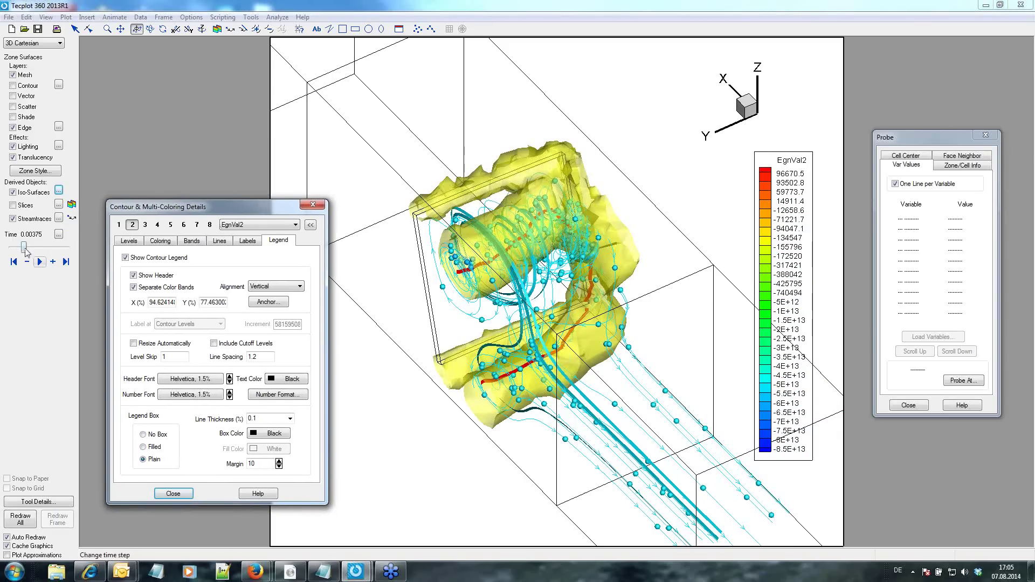
Scrub the Time slider back to the earliest step, then forward to time 0.0075.
drag(25, 247, 18, 248)
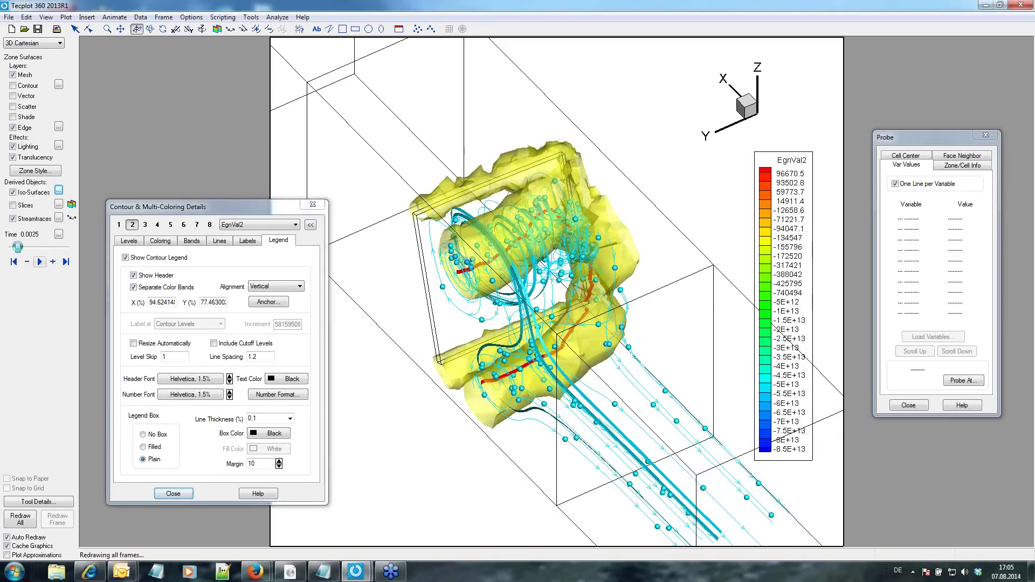
drag(18, 250, 16, 247)
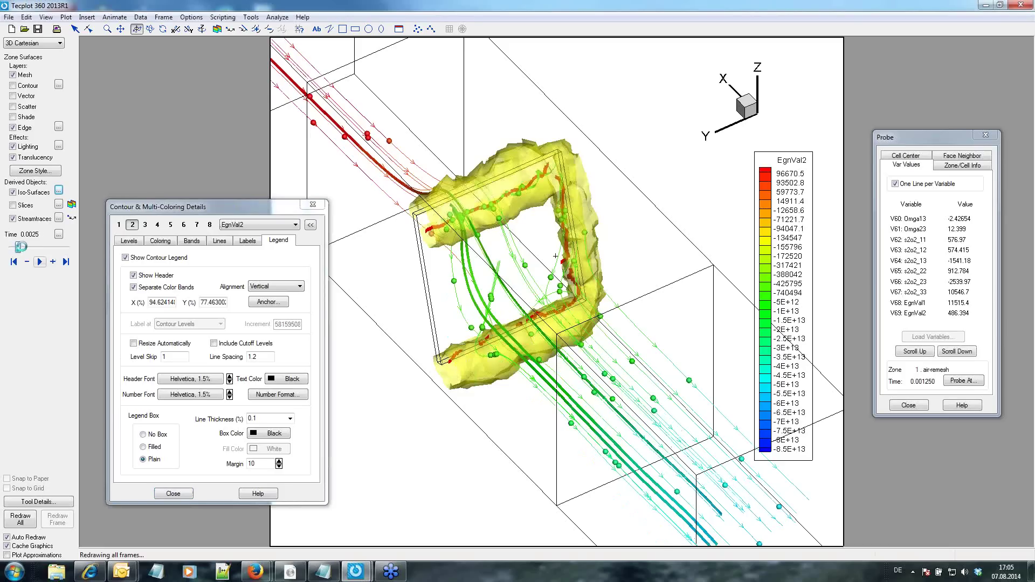
click(29, 251)
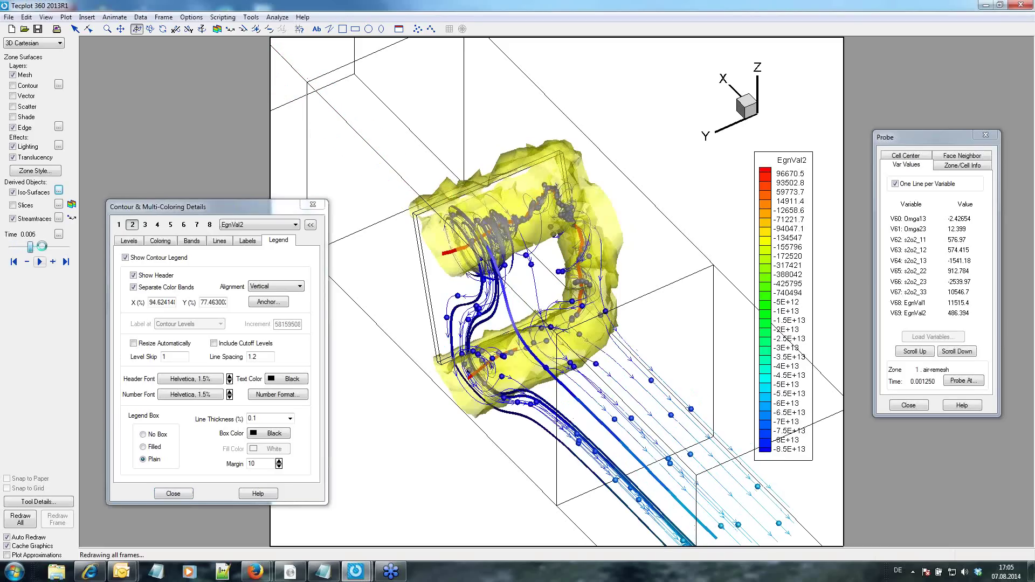
drag(41, 247, 44, 247)
Orbit around the vortex surfaces, then switch to the other Tecplot session.
drag(478, 262, 563, 210)
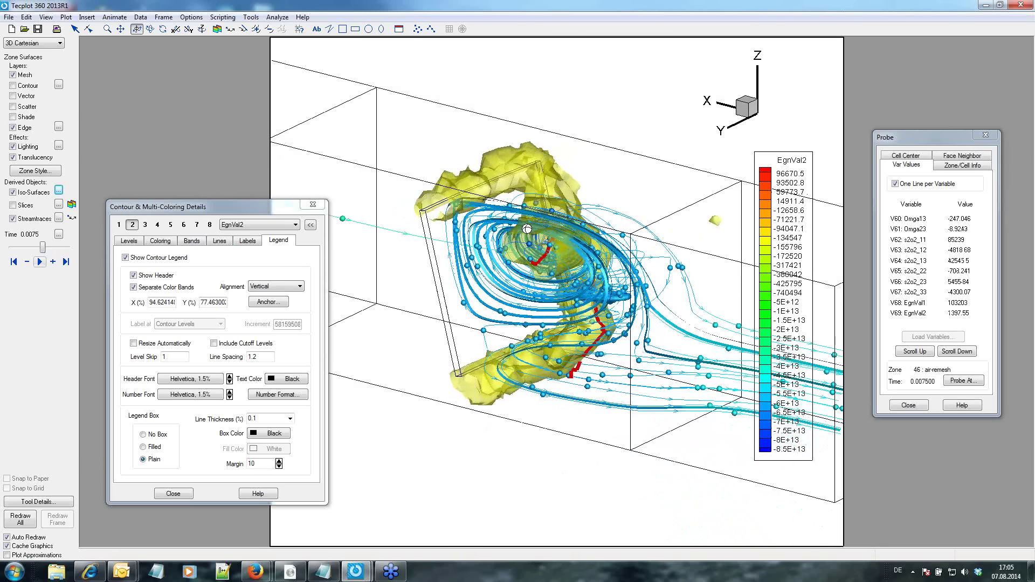
mouse_move(562, 210)
mouse_down()
mouse_move(302, 224)
mouse_move(328, 229)
mouse_up()
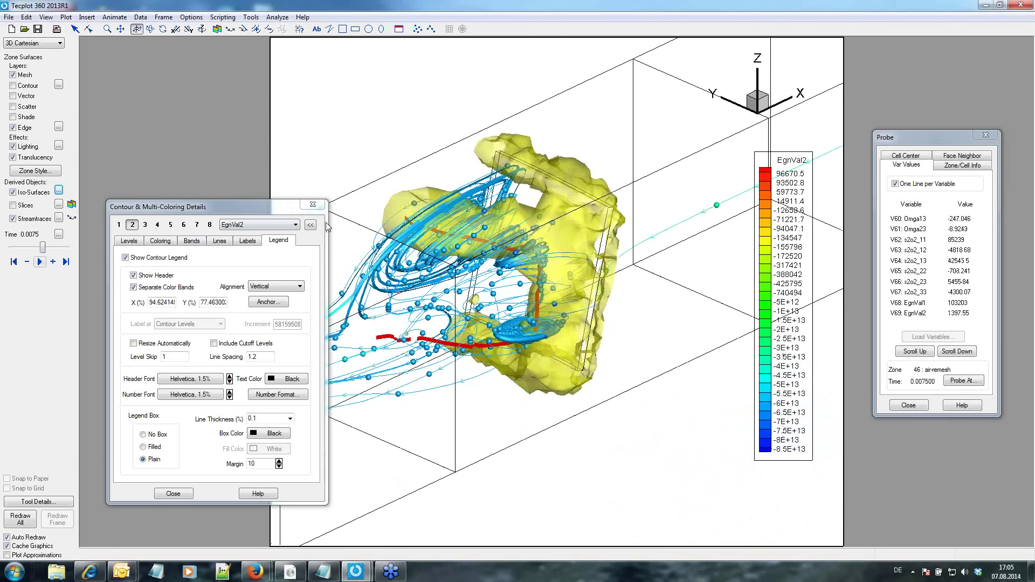
key(alt+Tab)
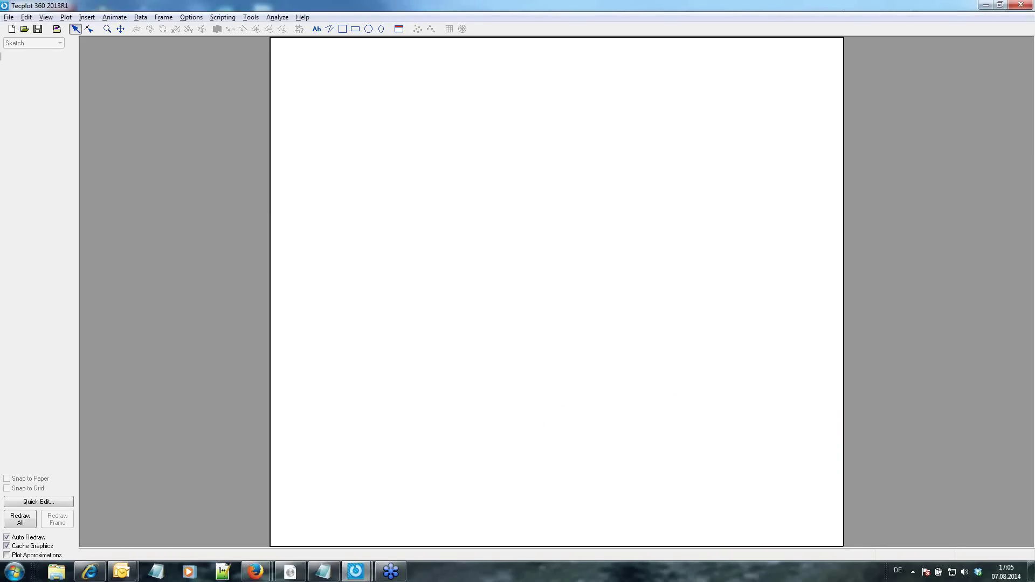
Start loading data files using the Fluent Data Loader format.
click(8, 16)
click(57, 82)
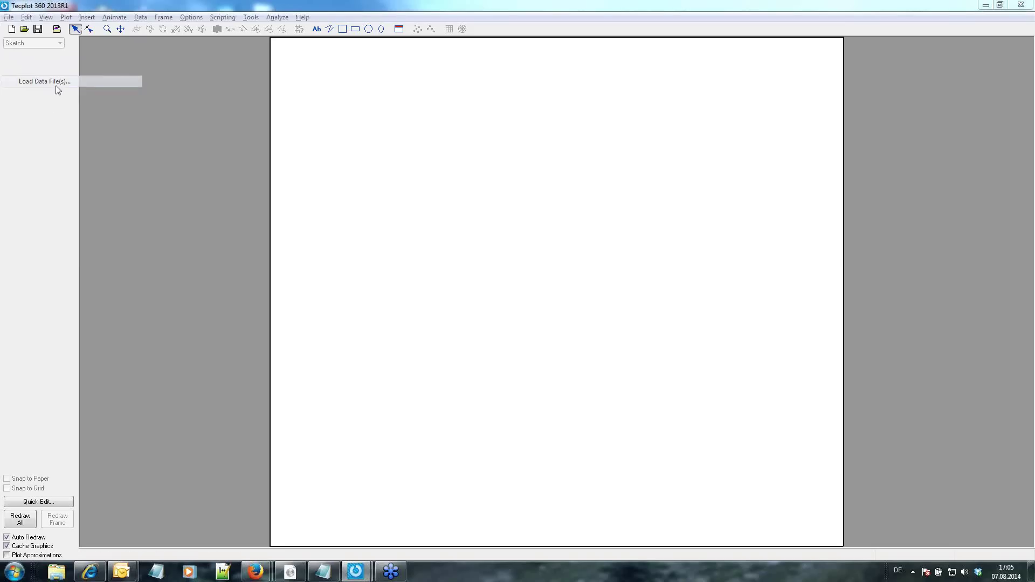
click(471, 250)
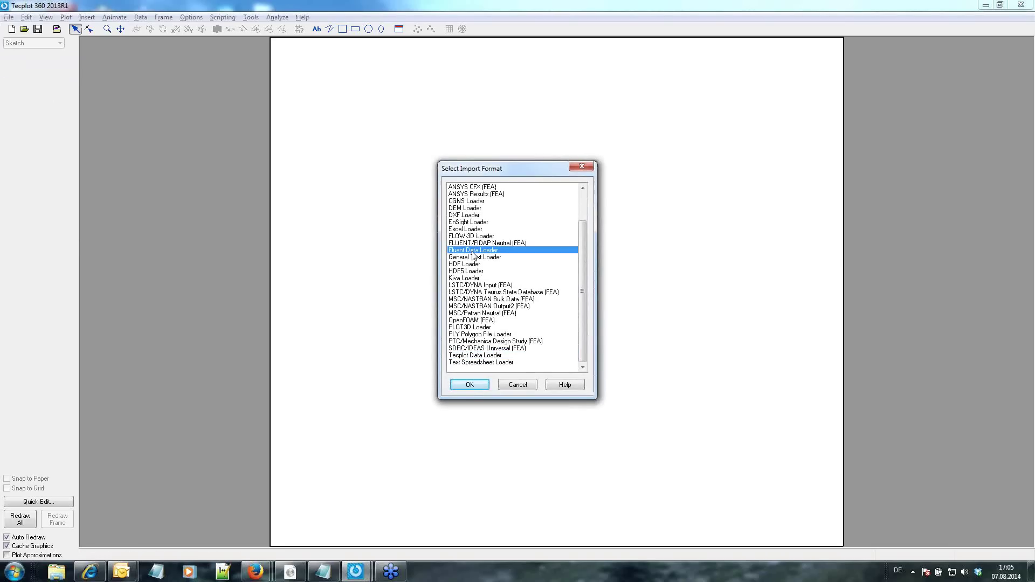
click(475, 385)
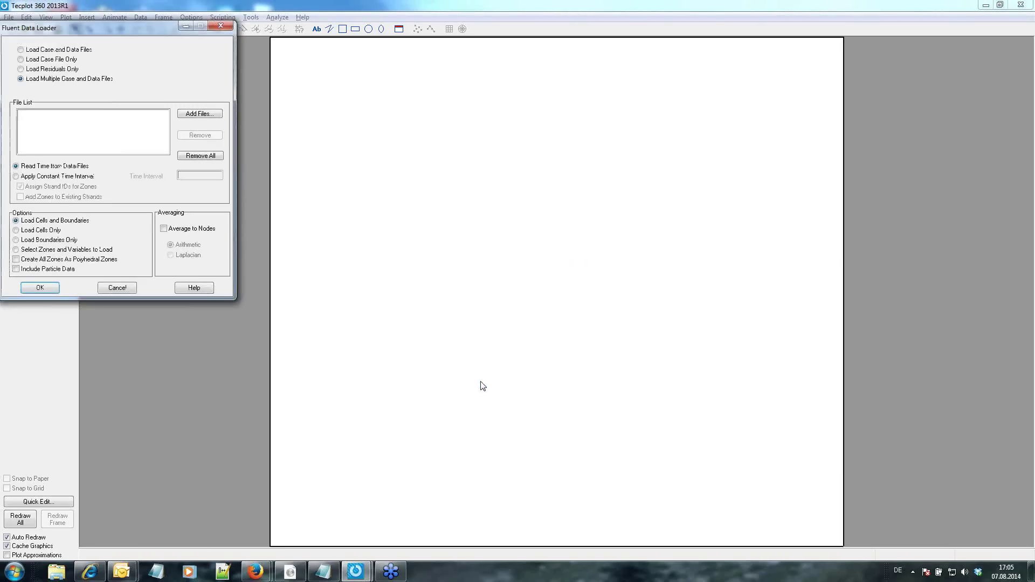
Add the last six .cas/.dat files to the list, open them and load into the plot.
click(201, 114)
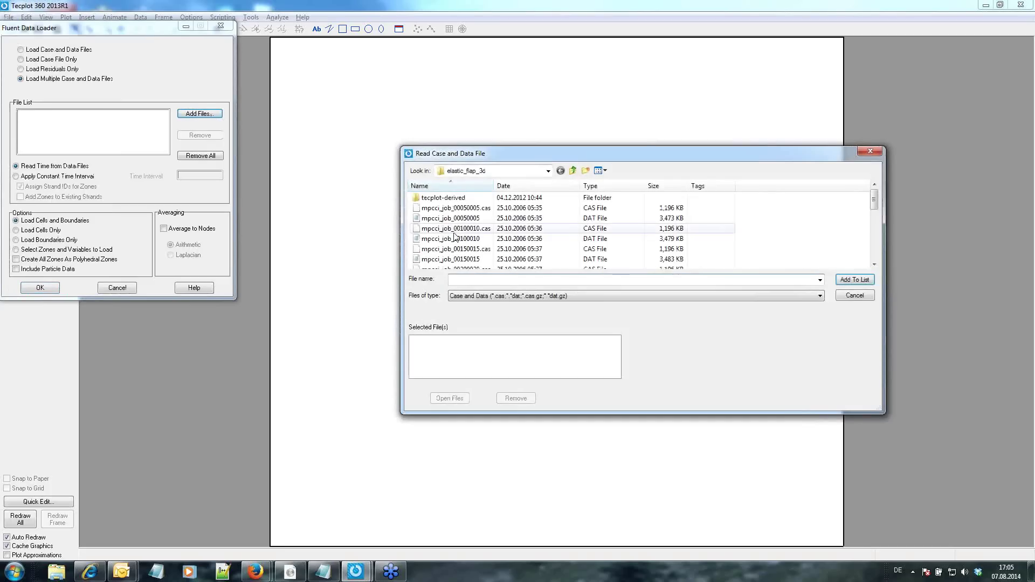
click(457, 207)
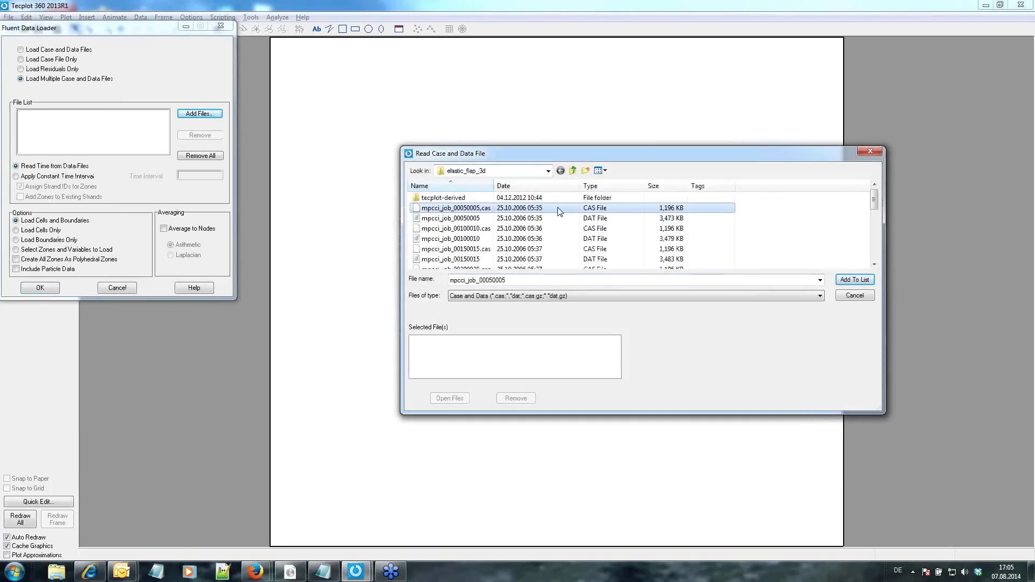
drag(875, 204, 876, 253)
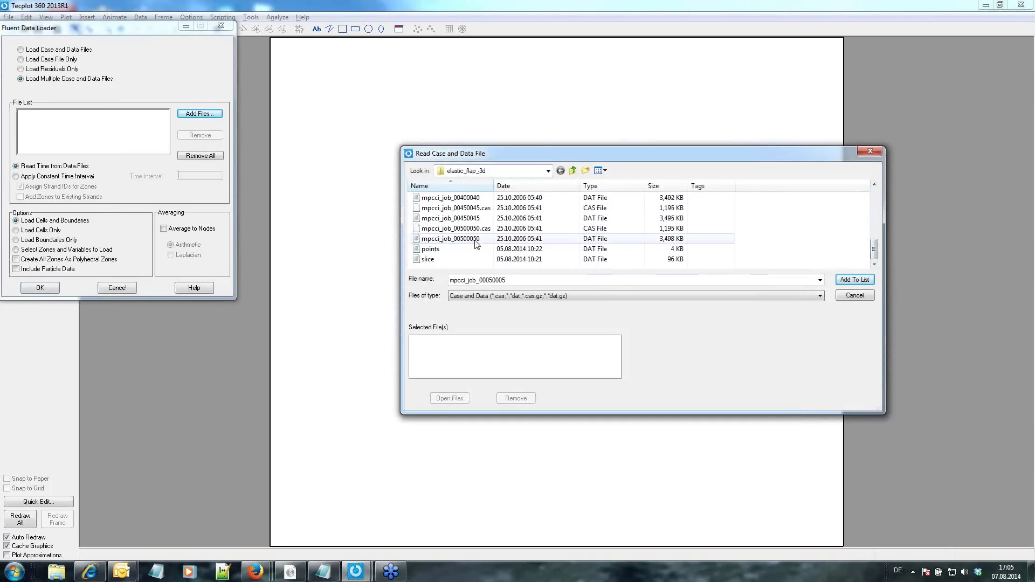
shift+click(478, 239)
click(847, 281)
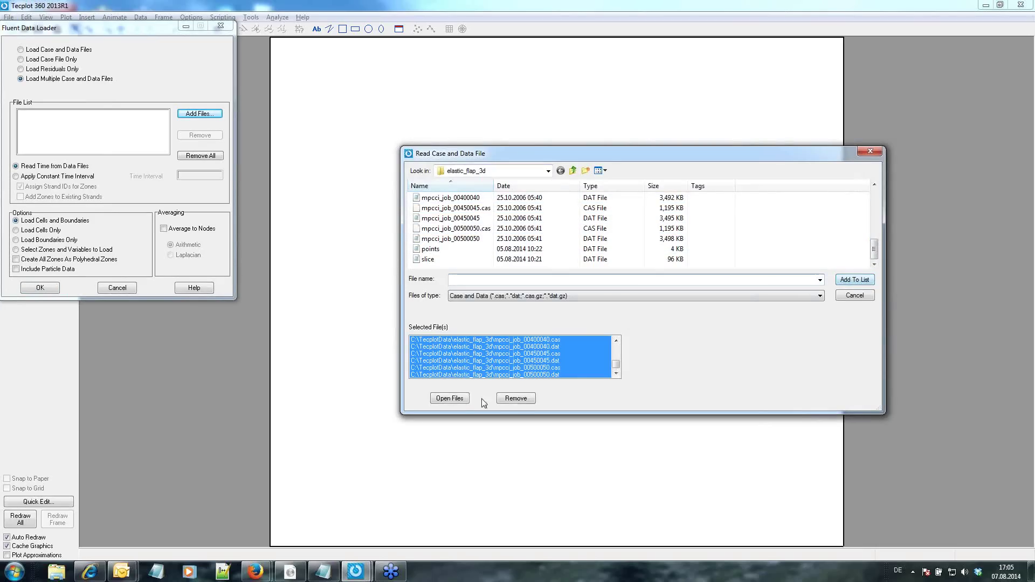
click(450, 399)
click(40, 288)
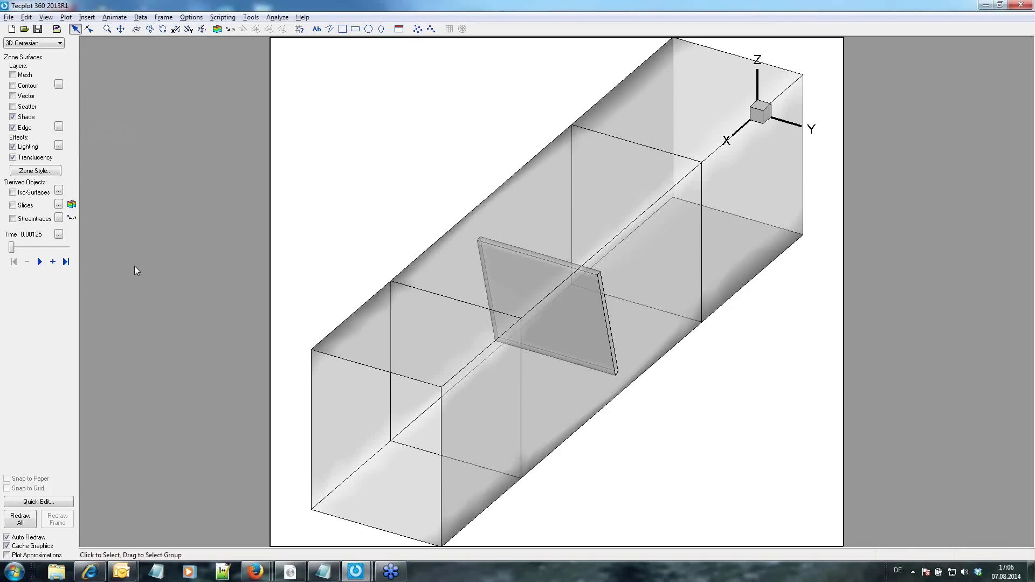
Turn off shading and select all zones in the Zone Style window.
mouse_move(11, 247)
mouse_down()
mouse_move(55, 250)
mouse_move(10, 248)
mouse_up()
click(12, 117)
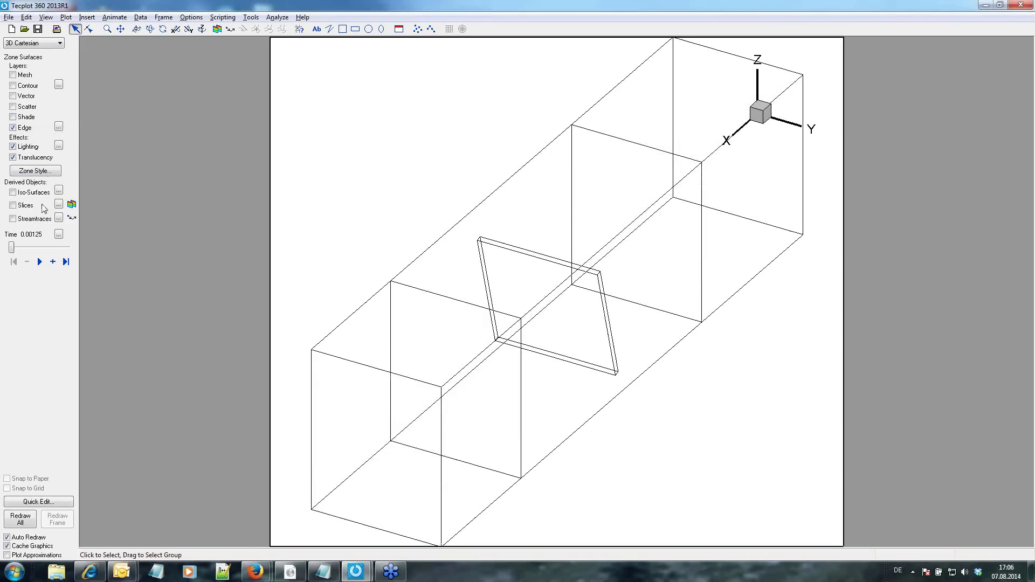
click(33, 170)
mouse_move(454, 437)
mouse_down()
mouse_move(275, 99)
mouse_move(245, 76)
mouse_up()
drag(239, 125, 235, 167)
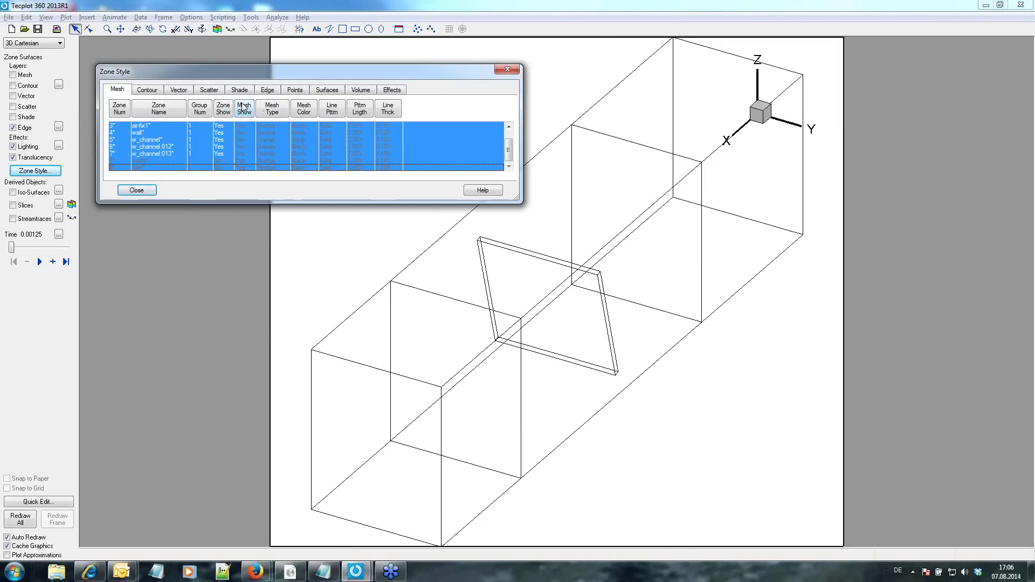
Set Edge Type to Creases for all zones and close Zone Style.
click(271, 91)
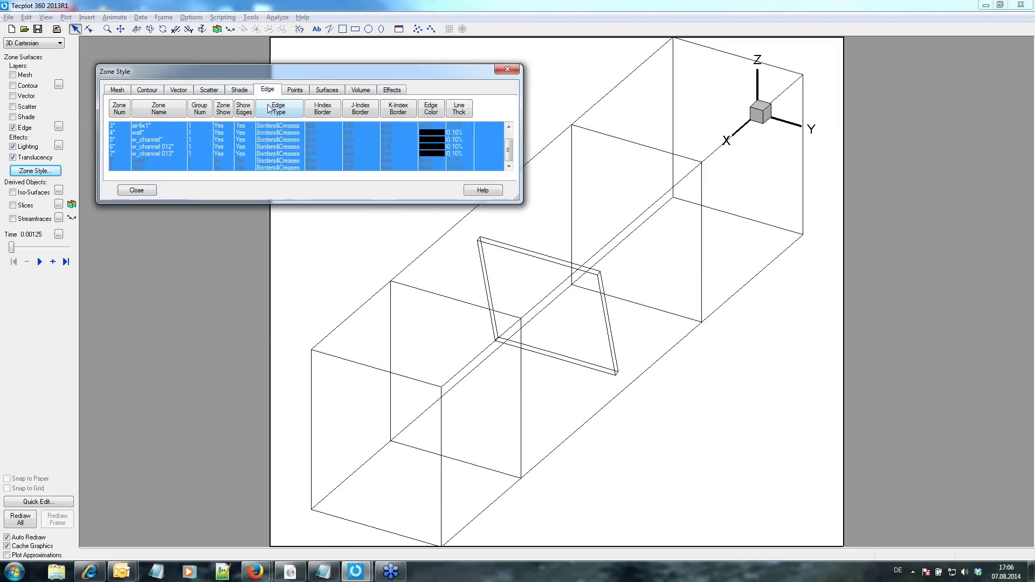
click(272, 109)
click(282, 142)
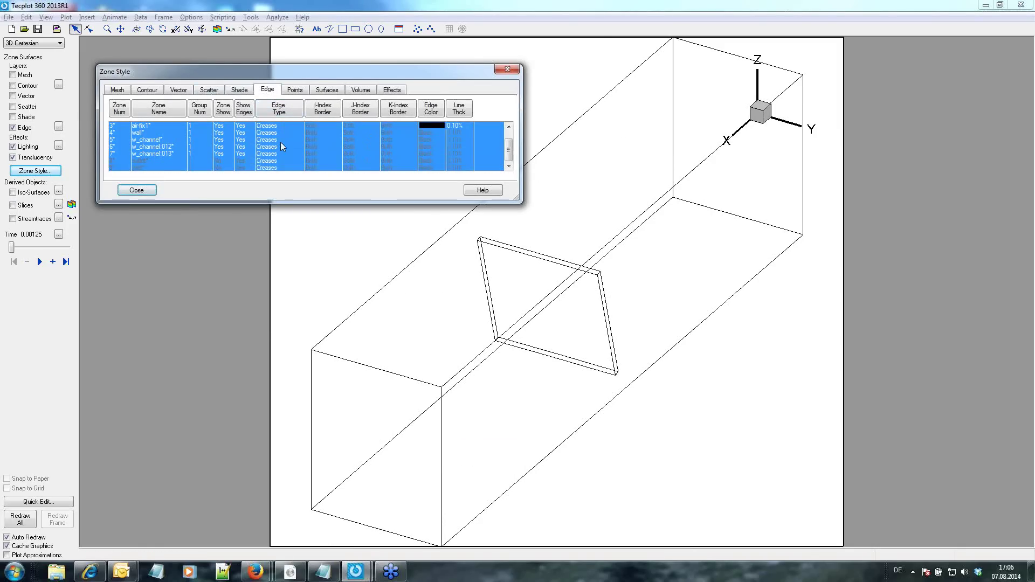
click(138, 190)
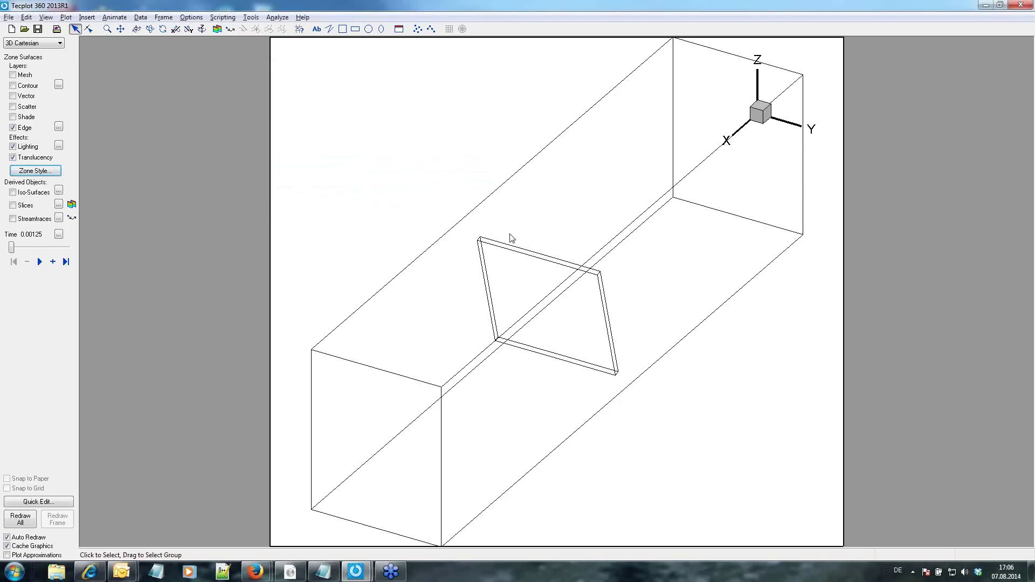
Rotate the channel view and bring up Extract Flow Features from the Analyze menu.
click(136, 28)
mouse_move(295, 150)
mouse_down()
mouse_move(398, 429)
mouse_move(372, 432)
mouse_up()
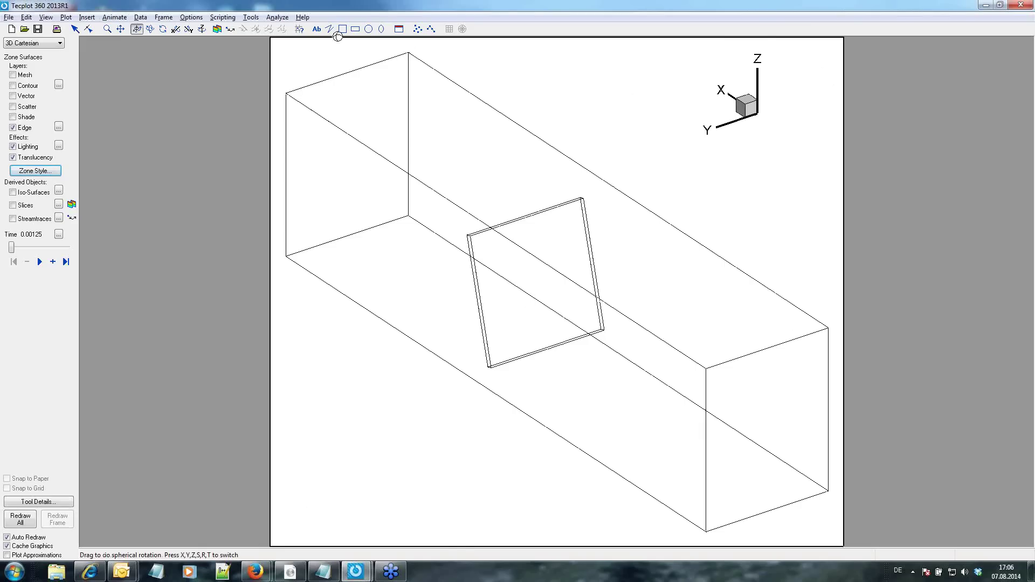
click(278, 17)
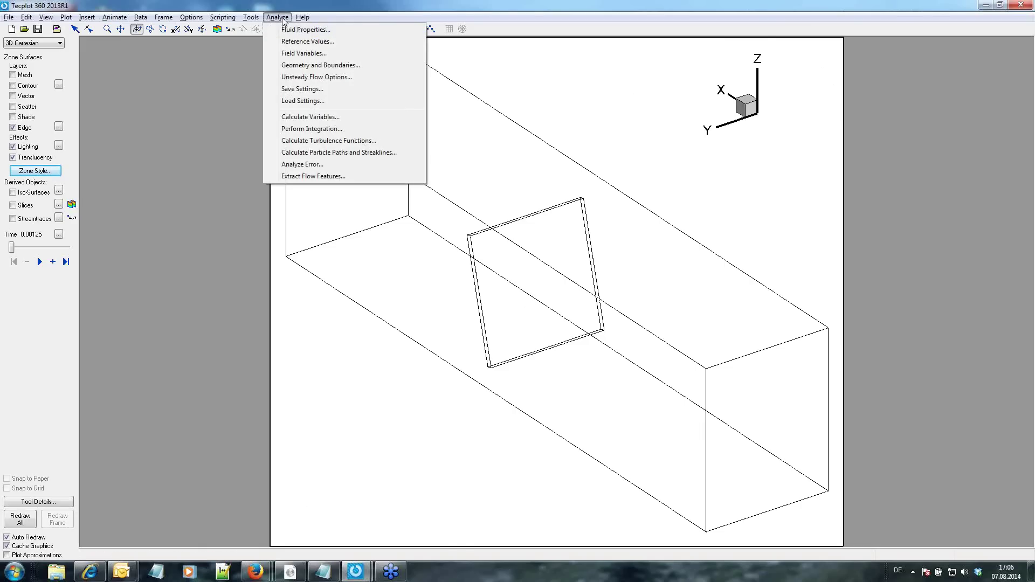
click(294, 176)
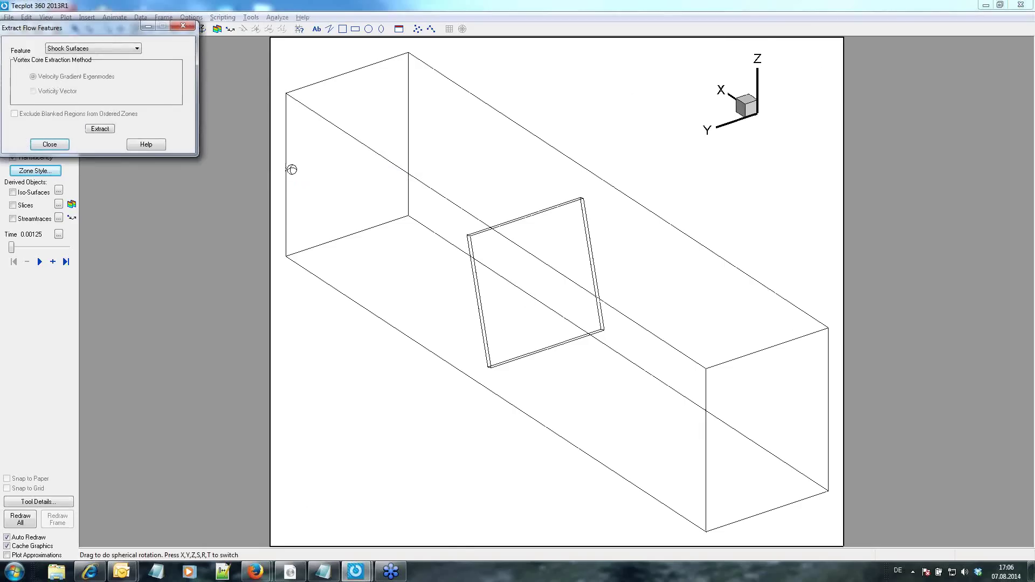
Set Feature to Vortex Cores, move the dialog down and look at the Scripting menu.
click(68, 49)
click(69, 67)
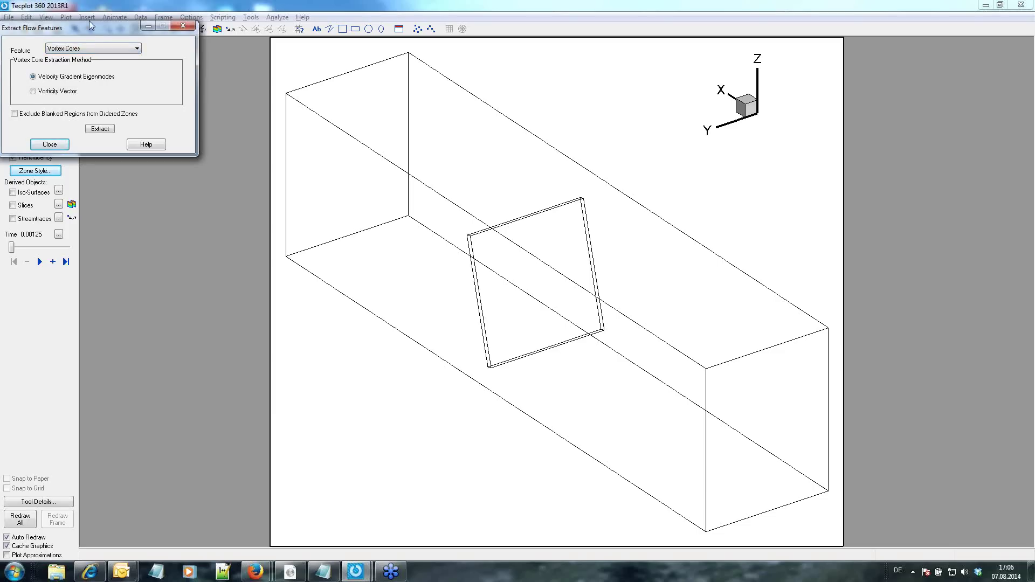
mouse_move(90, 28)
mouse_down()
mouse_move(166, 215)
mouse_move(163, 315)
mouse_up()
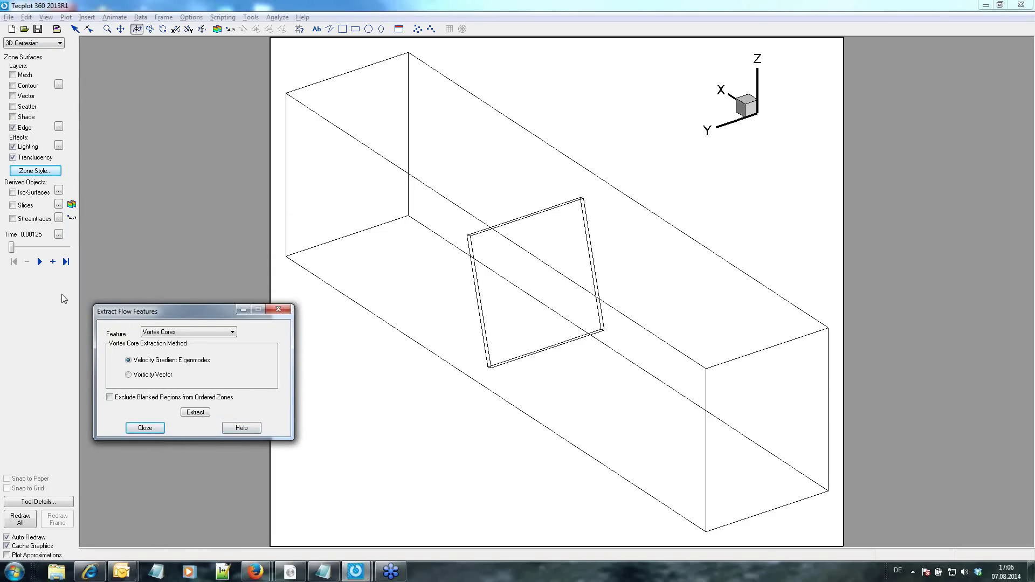
click(222, 17)
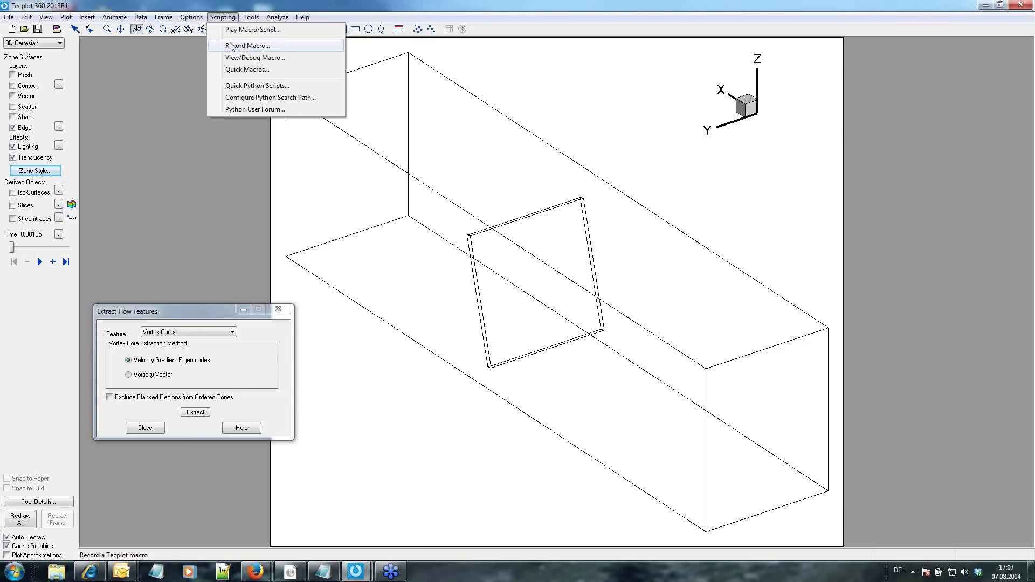
Extract vortex cores for the first time steps through 0.00375, confirming each popup.
click(204, 215)
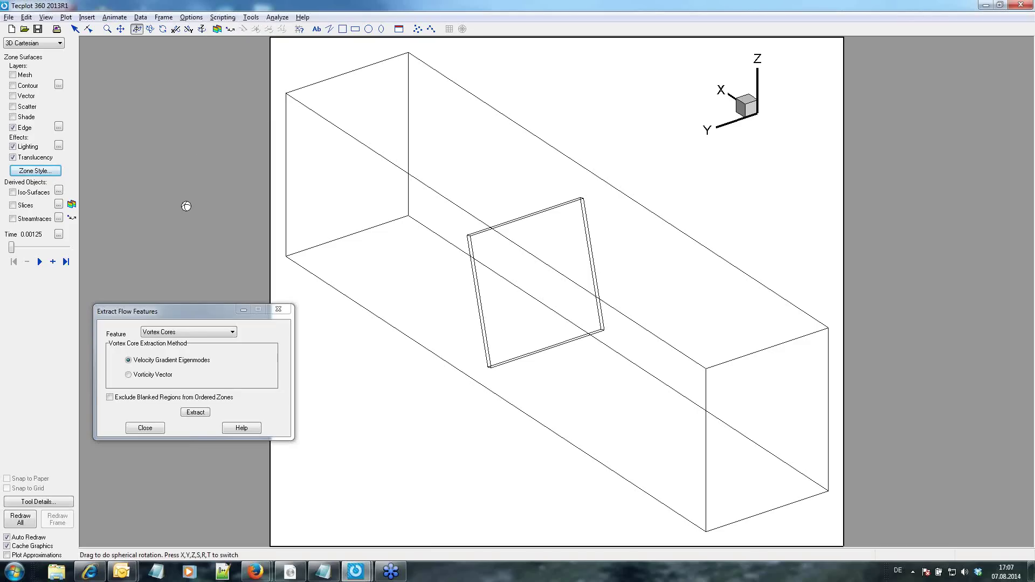
click(199, 415)
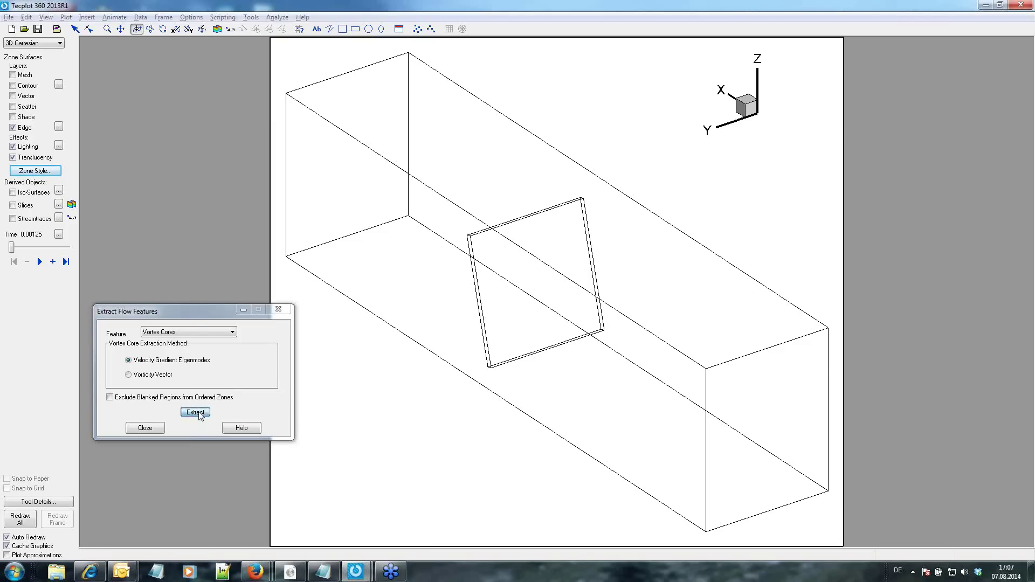
click(237, 406)
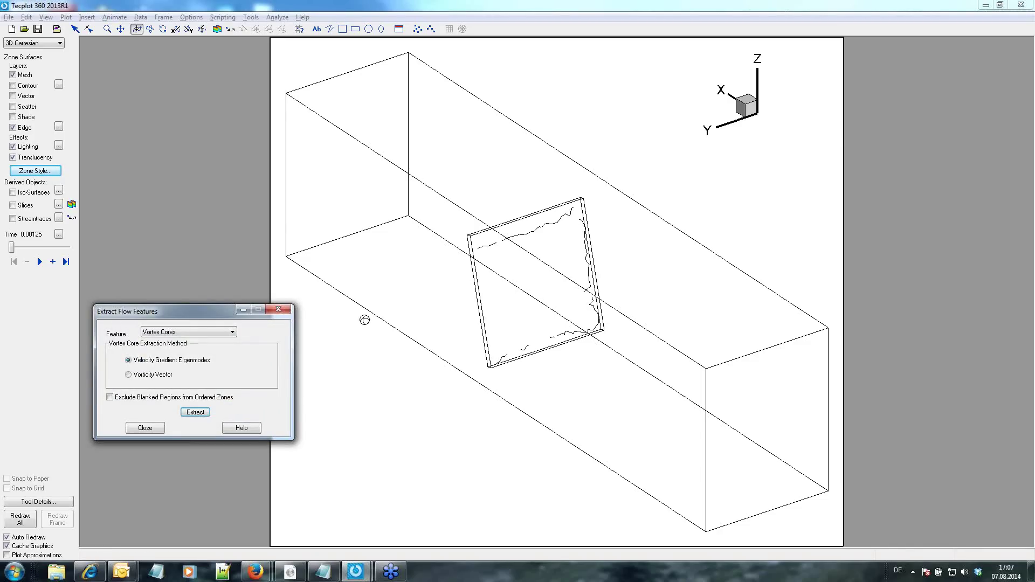
mouse_move(486, 261)
mouse_down()
mouse_move(575, 245)
mouse_move(664, 187)
mouse_move(533, 260)
mouse_up()
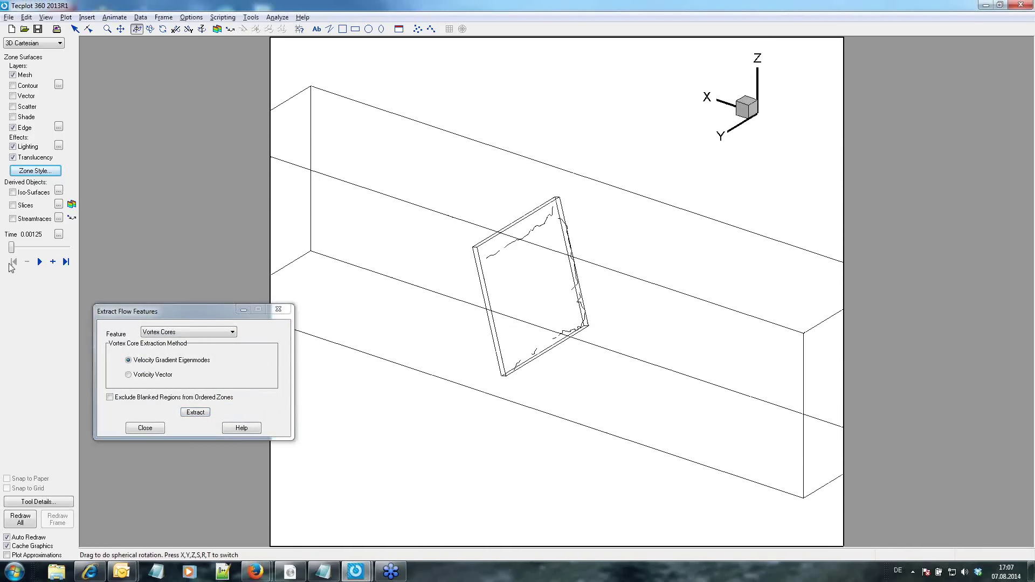
click(53, 262)
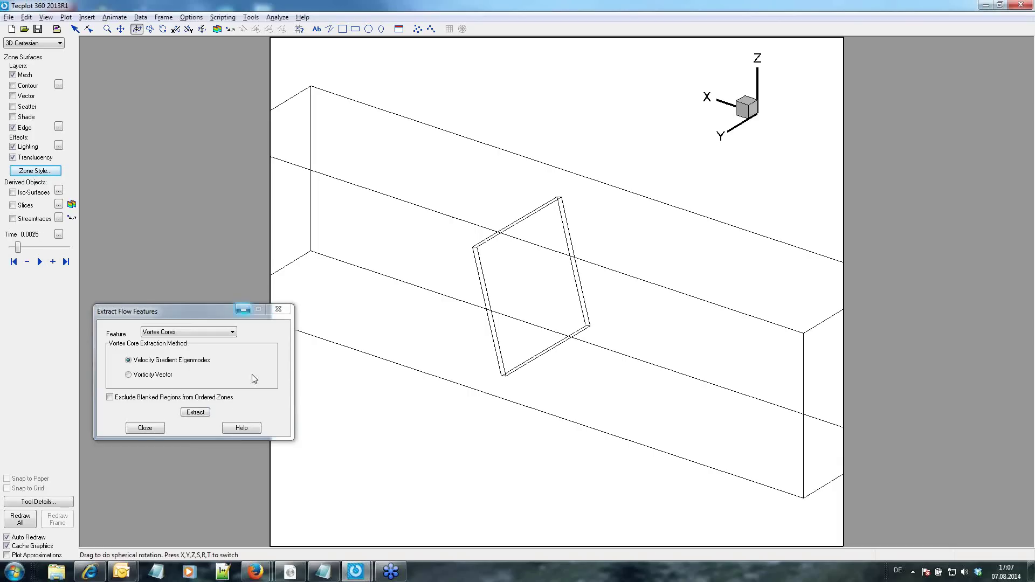
click(195, 412)
click(244, 402)
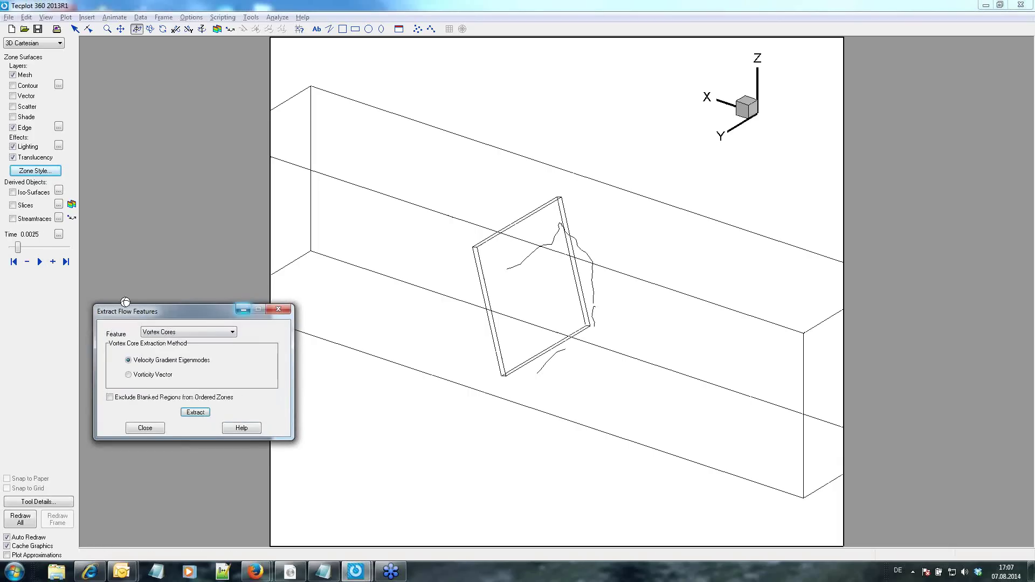
click(203, 415)
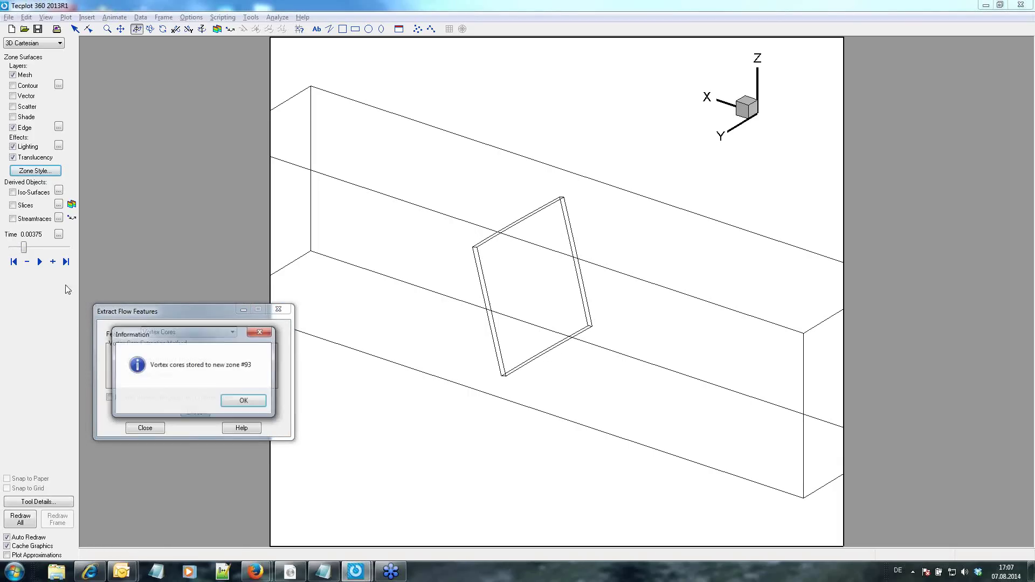
click(239, 407)
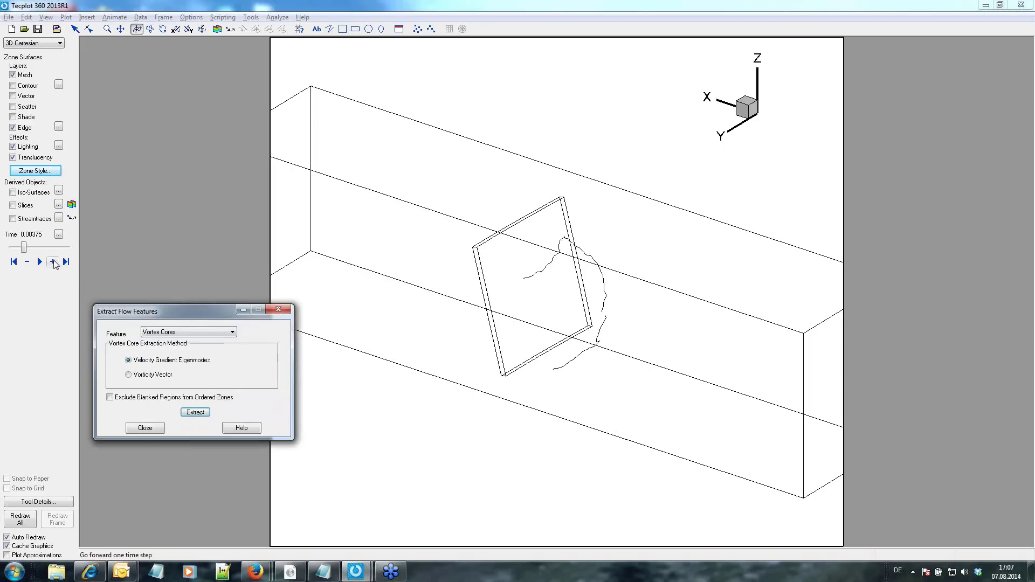
Step forward and extract vortex cores at 0.005, 0.00625, 0.0075 and 0.00875.
click(53, 261)
click(202, 416)
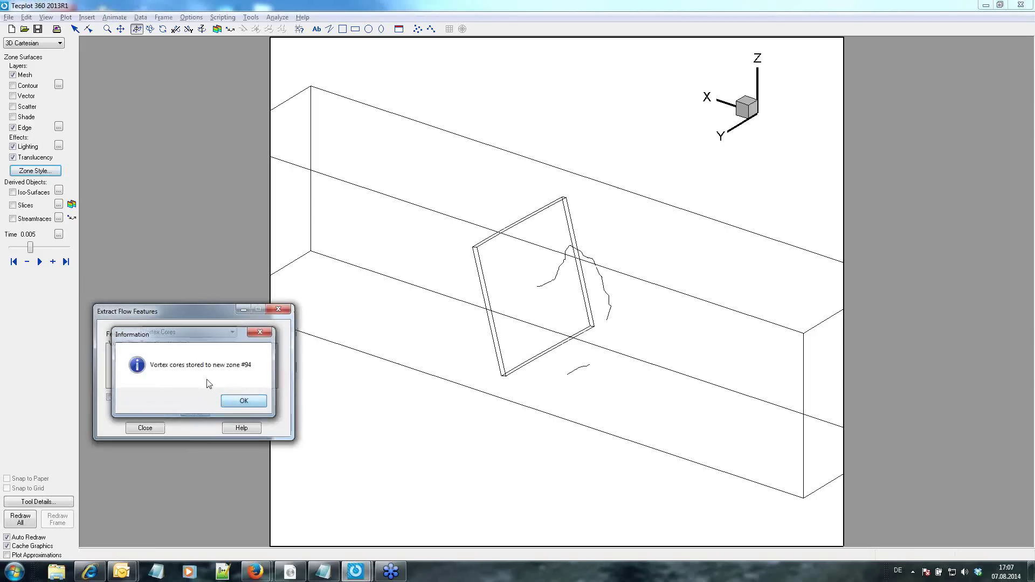
click(243, 402)
click(52, 262)
click(196, 413)
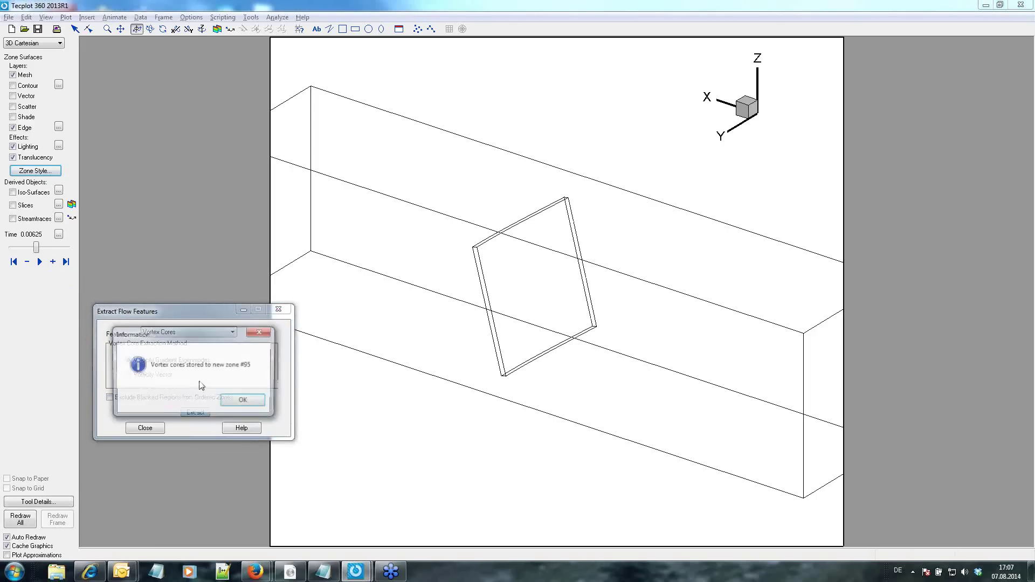
click(244, 396)
click(52, 261)
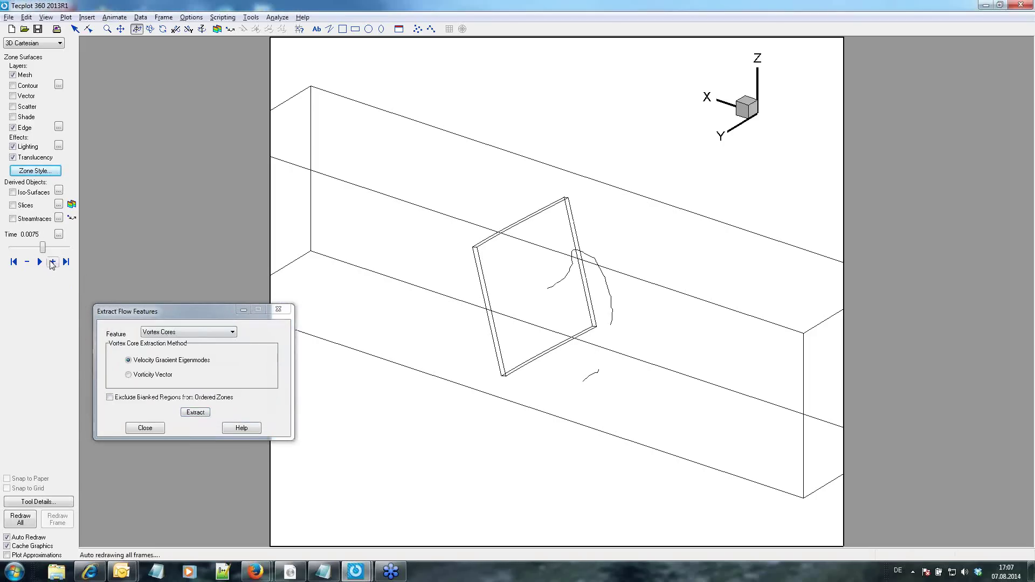
click(196, 413)
click(242, 403)
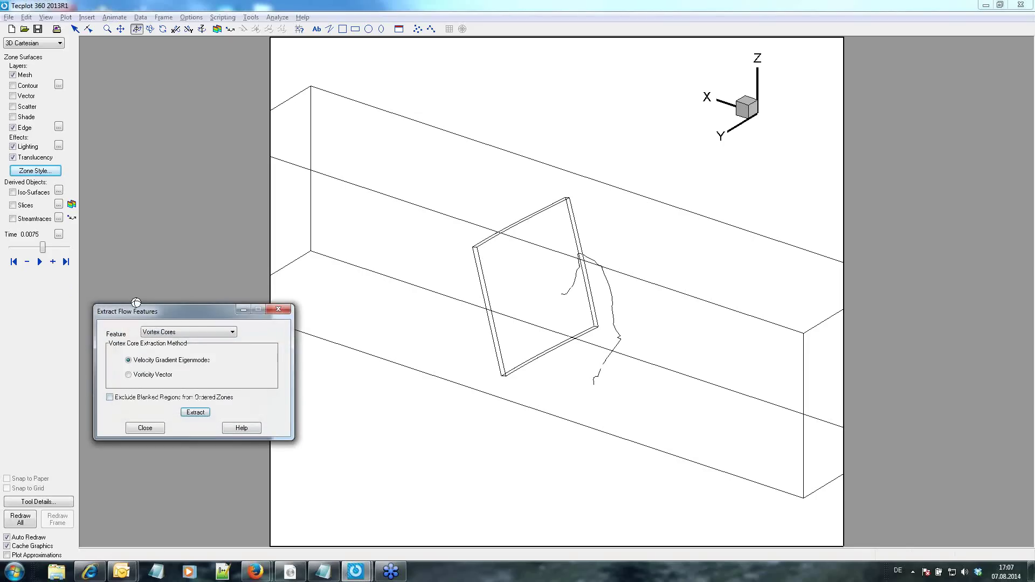
click(53, 261)
click(195, 413)
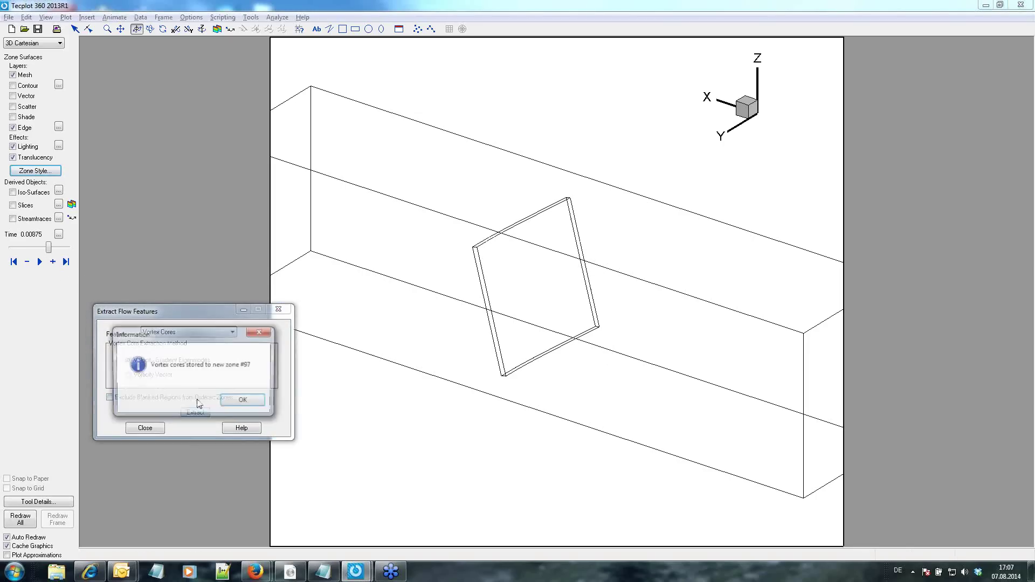
Extract vortex cores at 0.01, 0.01125 and the final step 0.0125, reaching zone #100.
click(243, 397)
click(53, 261)
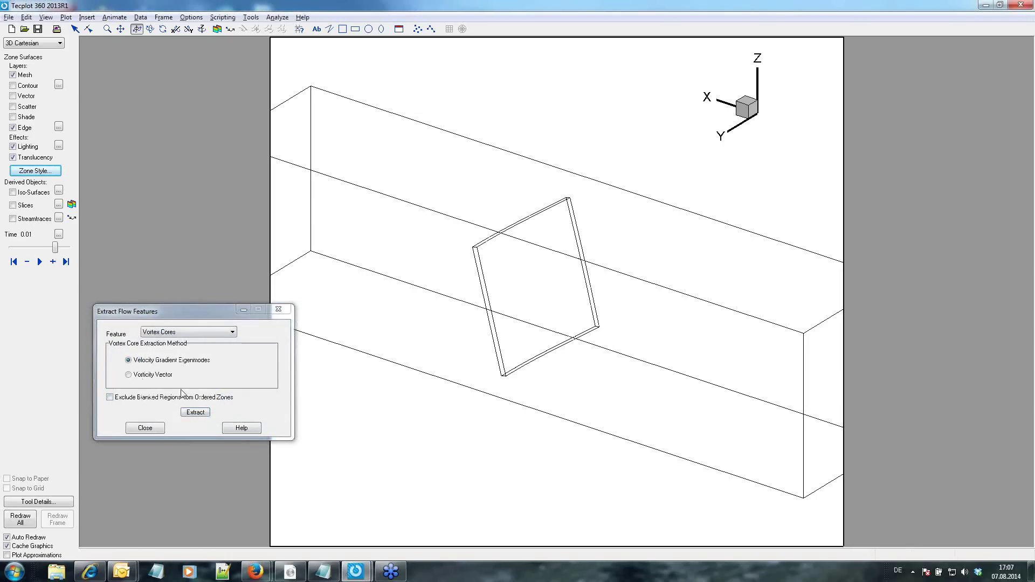
click(196, 414)
click(241, 397)
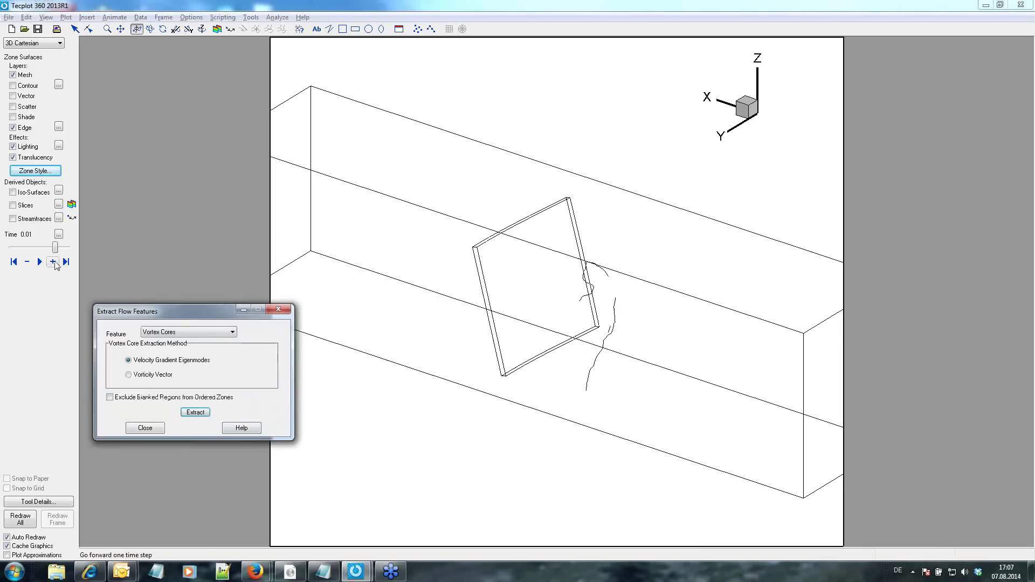
click(53, 262)
click(195, 413)
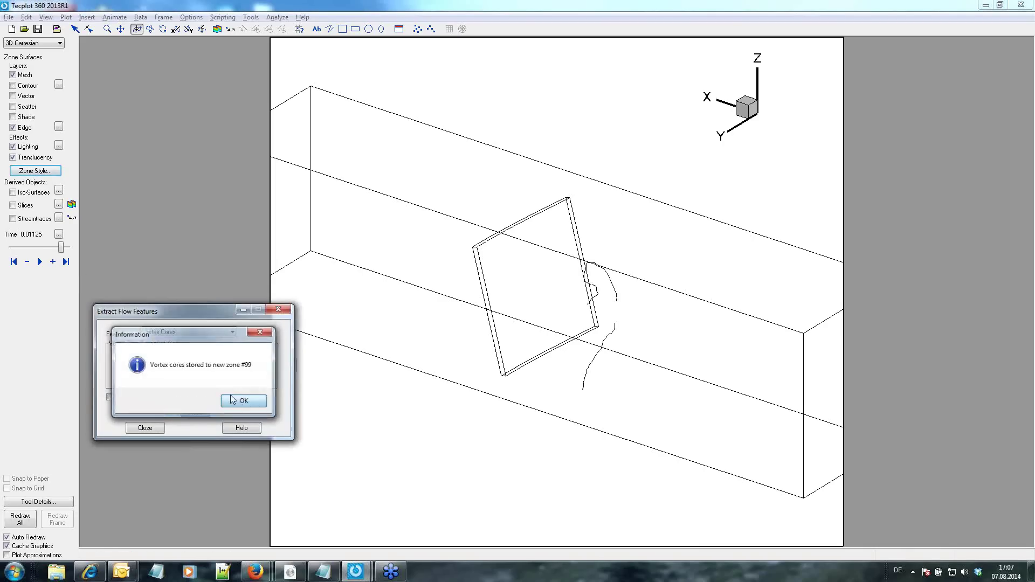
click(241, 398)
click(53, 261)
click(189, 415)
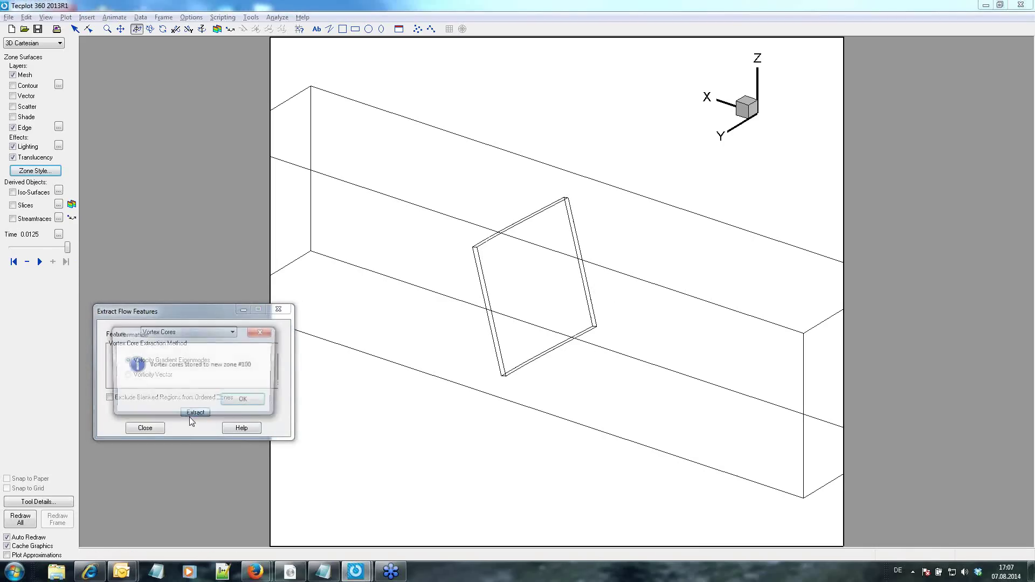
click(252, 398)
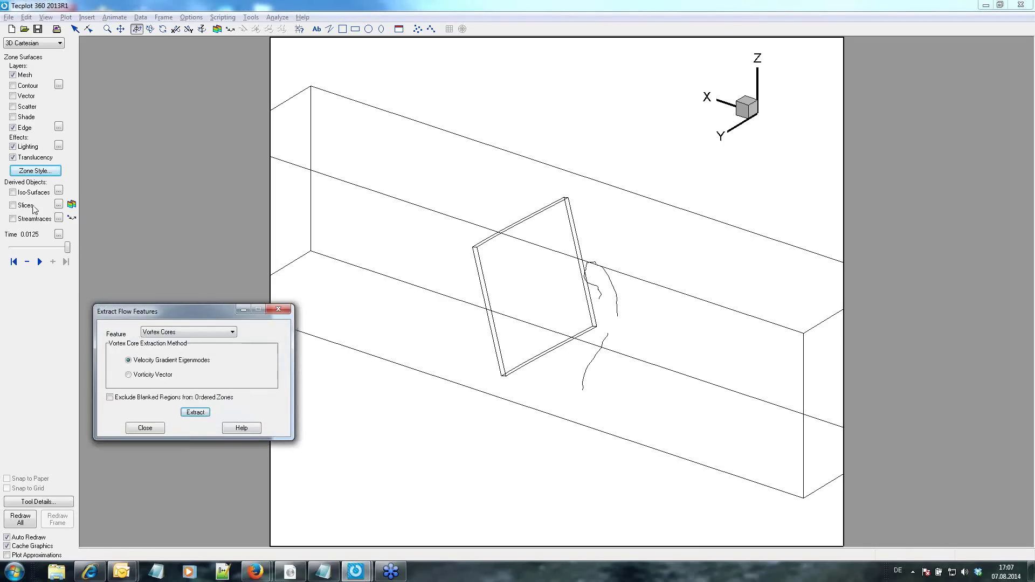
Check the Vortex Cores zone in Zone Style, then set the Time slider back to 0.005.
click(35, 171)
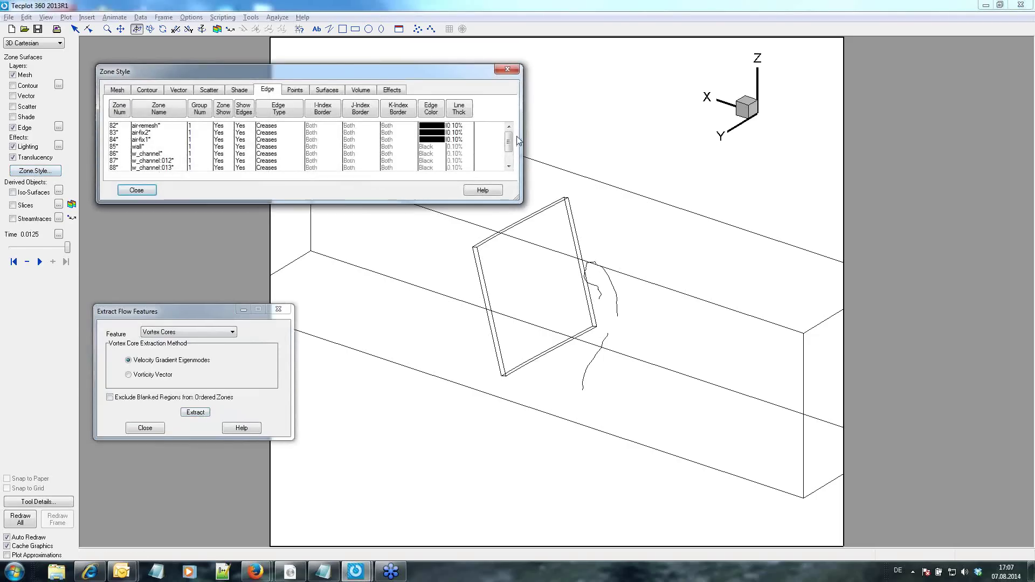
scroll(506, 139, down, 1)
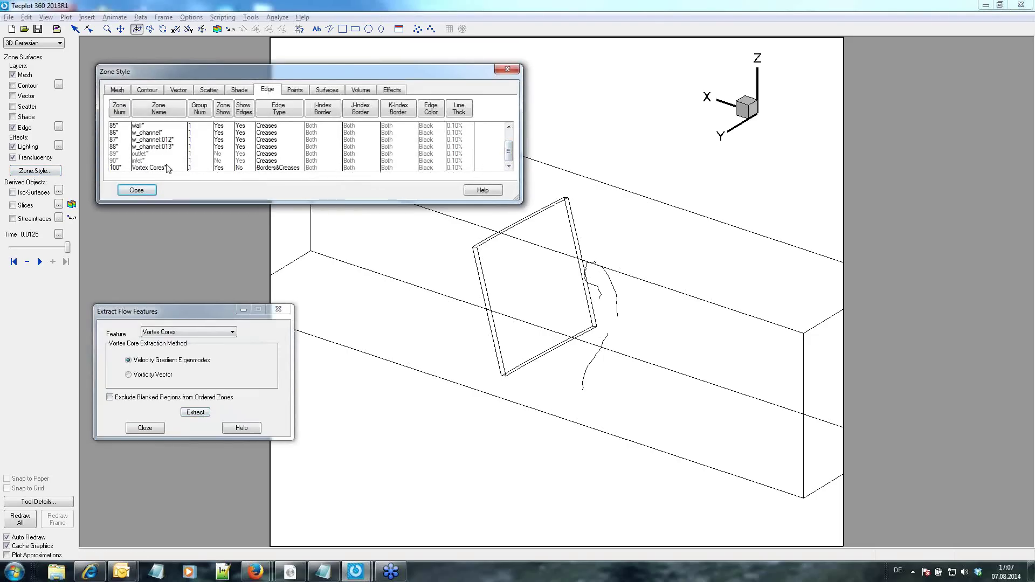
click(137, 190)
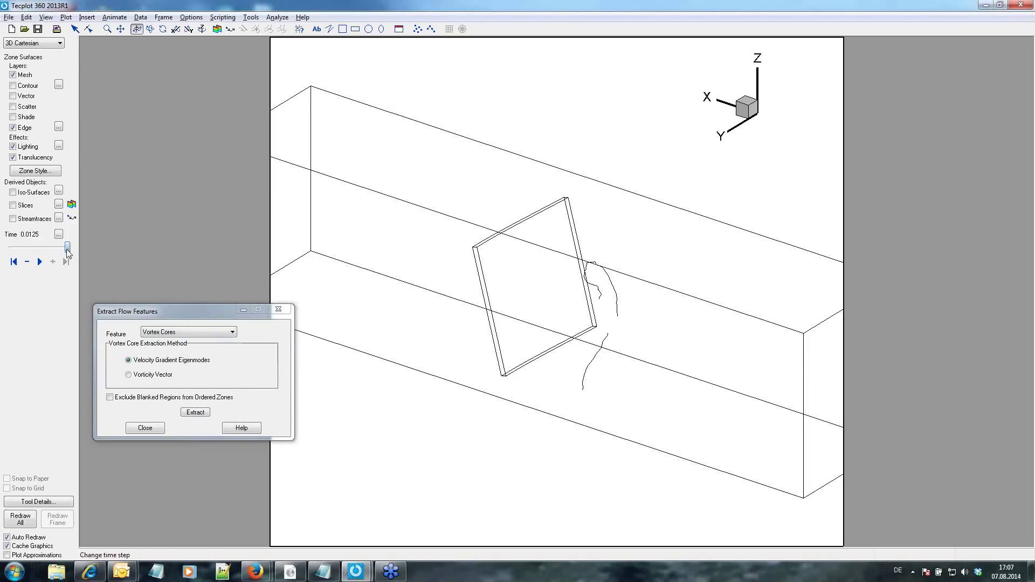
mouse_move(67, 248)
mouse_down()
mouse_move(16, 251)
mouse_move(25, 250)
mouse_up()
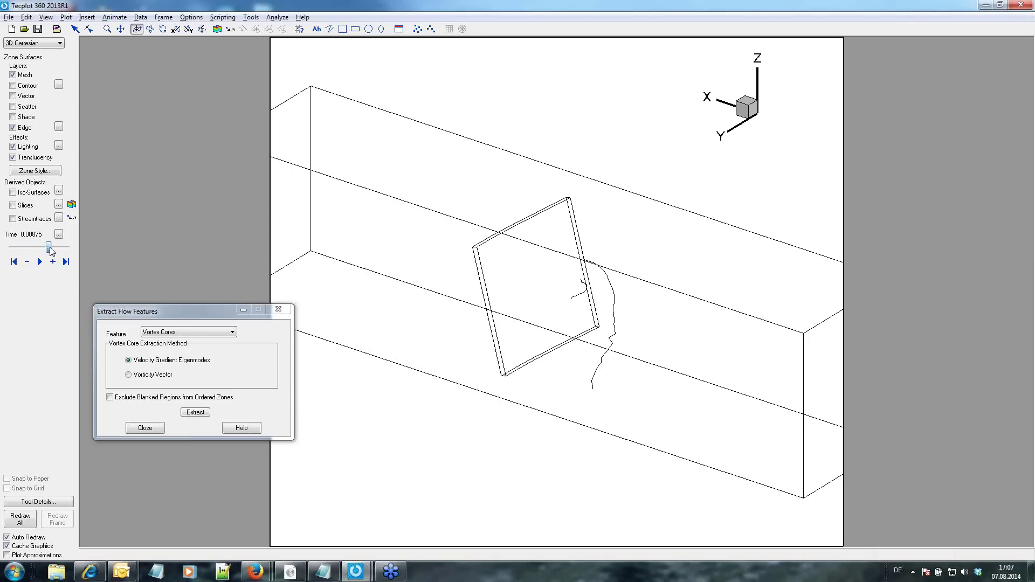
drag(26, 250, 30, 250)
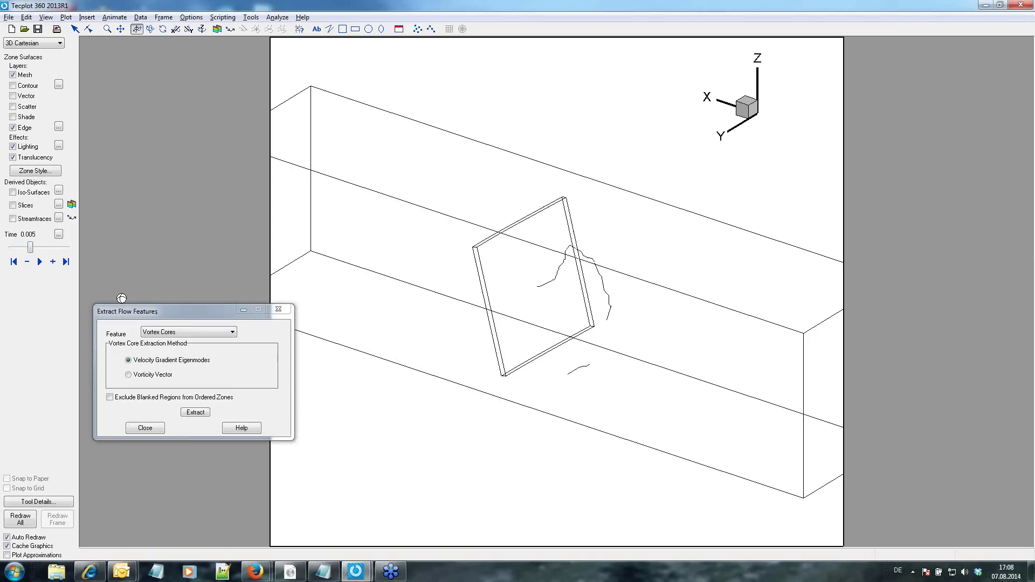
Give the Vortex Cores zone a red mesh colour and 0.8% line thickness.
click(36, 175)
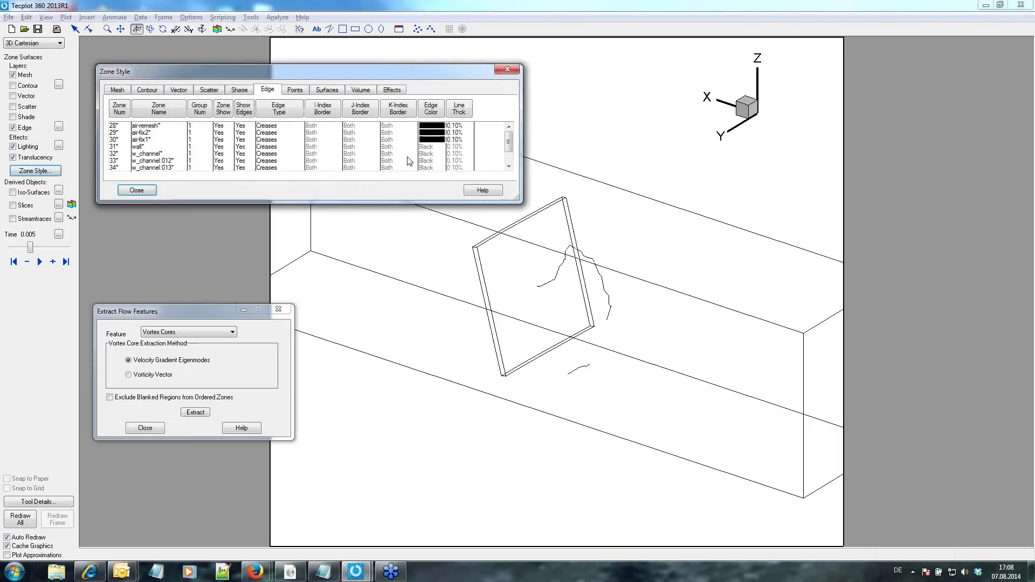
scroll(508, 144, down, 1)
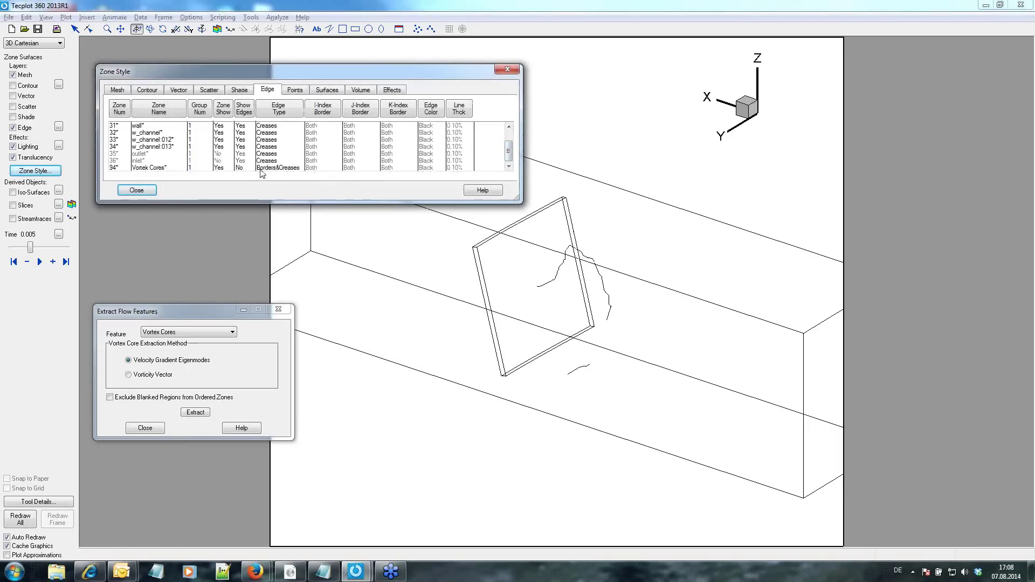
click(261, 168)
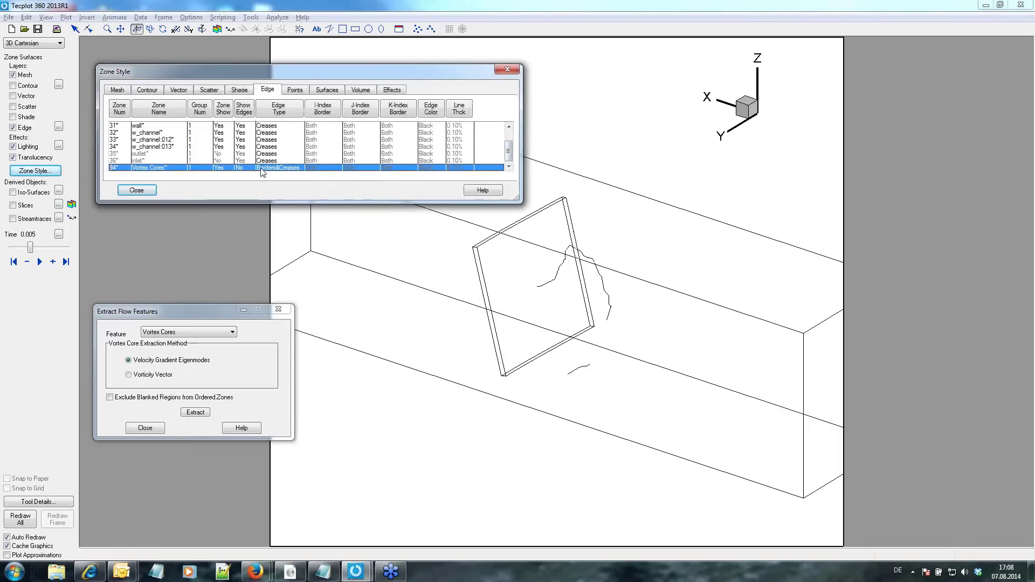
click(117, 90)
click(309, 112)
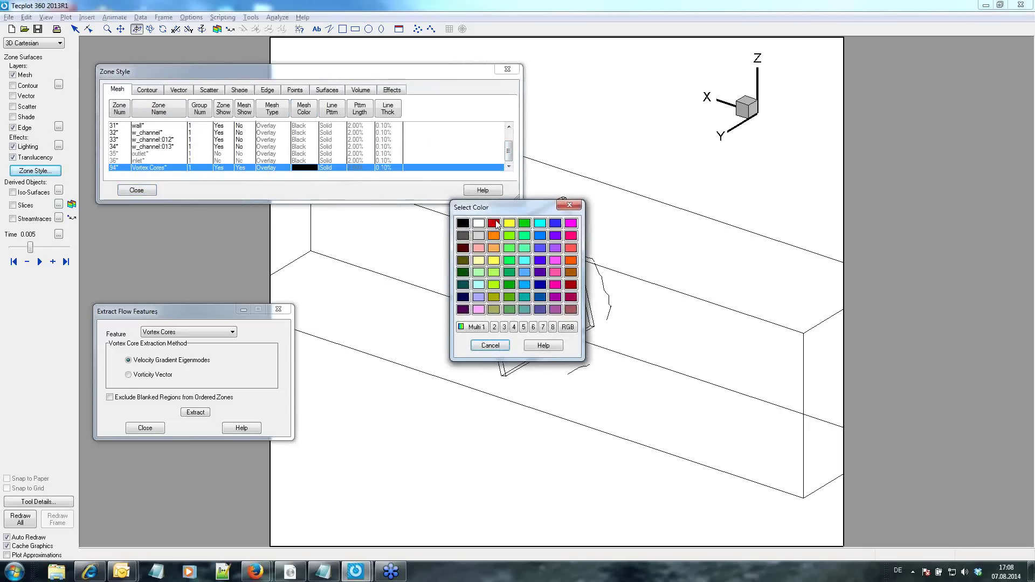
click(494, 224)
click(388, 110)
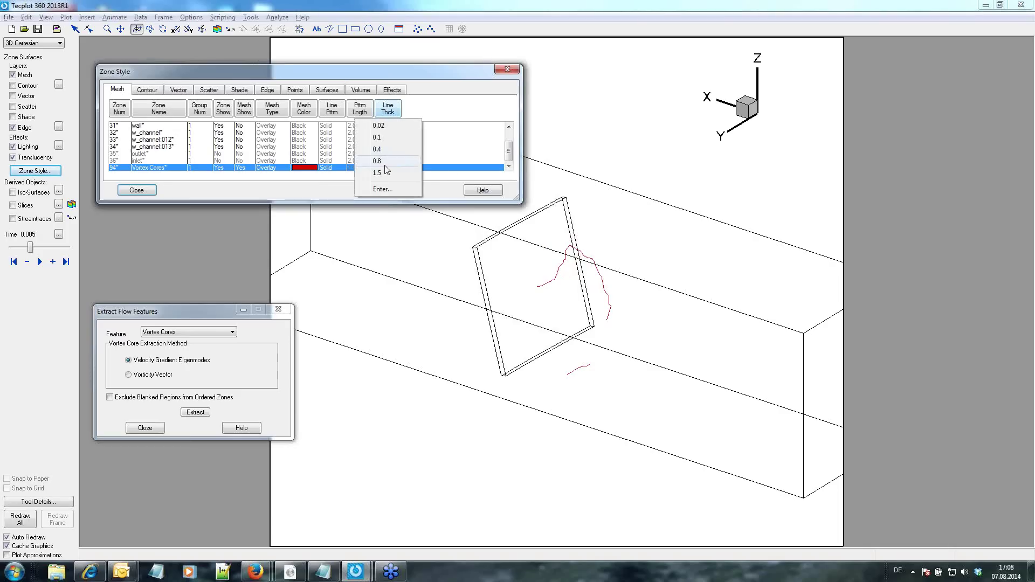
click(386, 165)
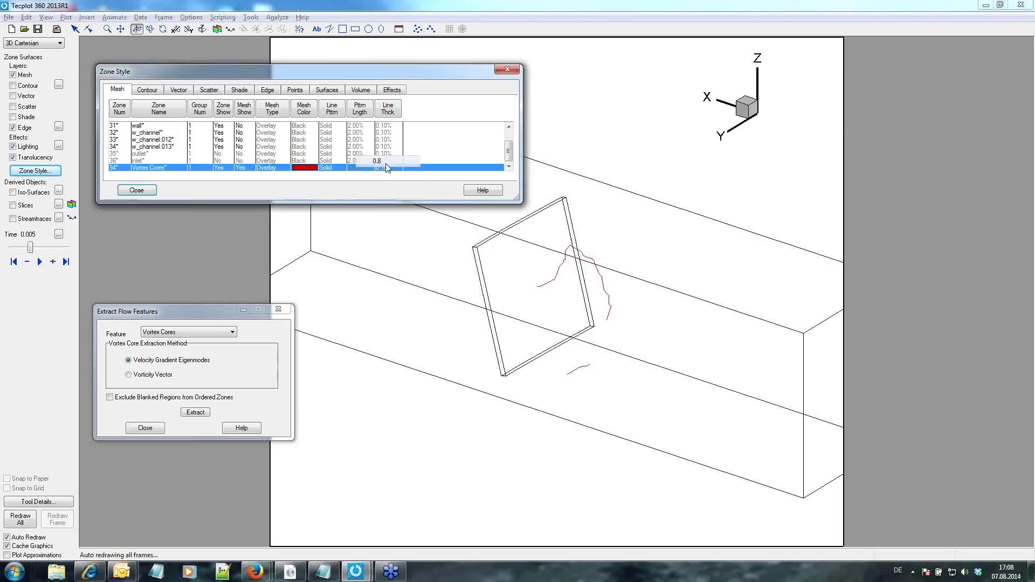
click(136, 190)
Scrub the solution time to 0.0075 and back, then close Extract Flow Features.
drag(29, 250, 43, 253)
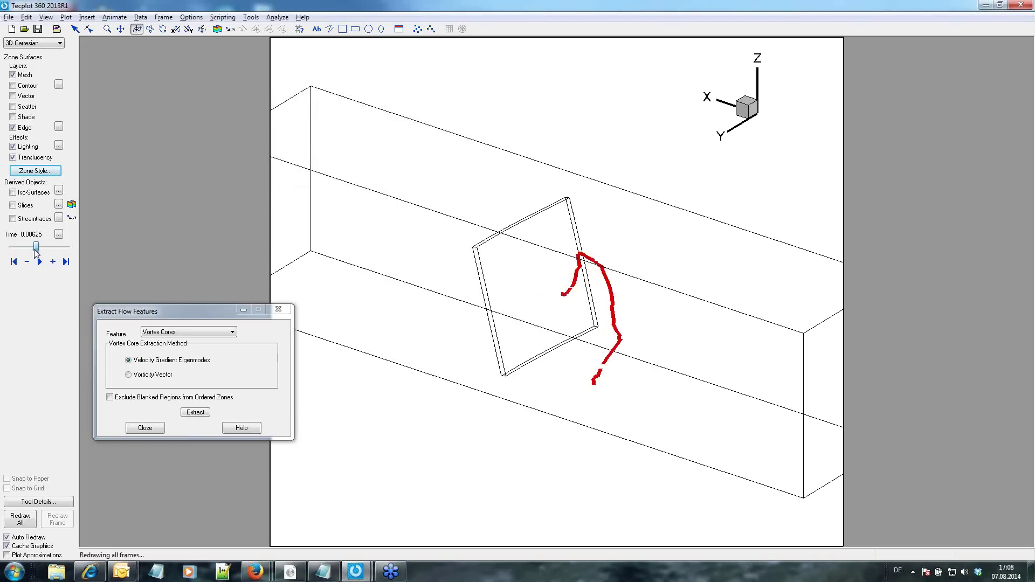
mouse_move(44, 251)
mouse_down()
mouse_move(12, 248)
mouse_move(26, 249)
mouse_up()
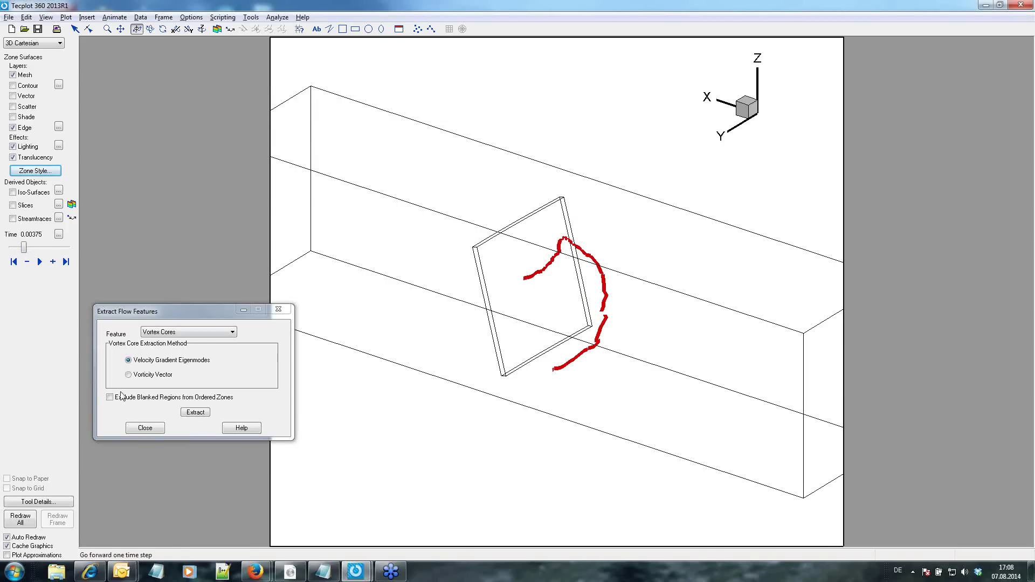
click(154, 429)
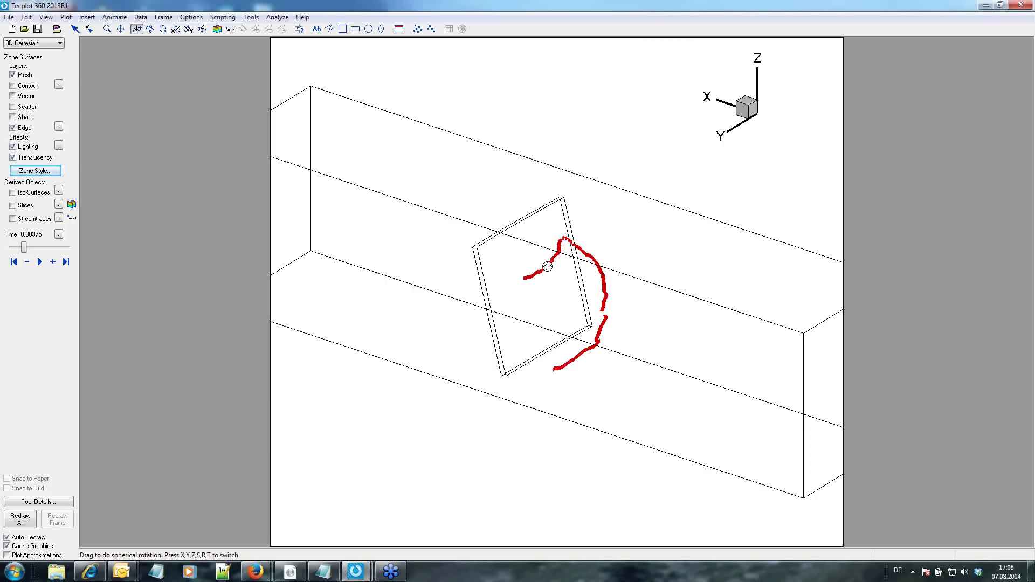
Show a pressure slice plane, slide it along the channel and rotate to view the plate from behind.
click(29, 206)
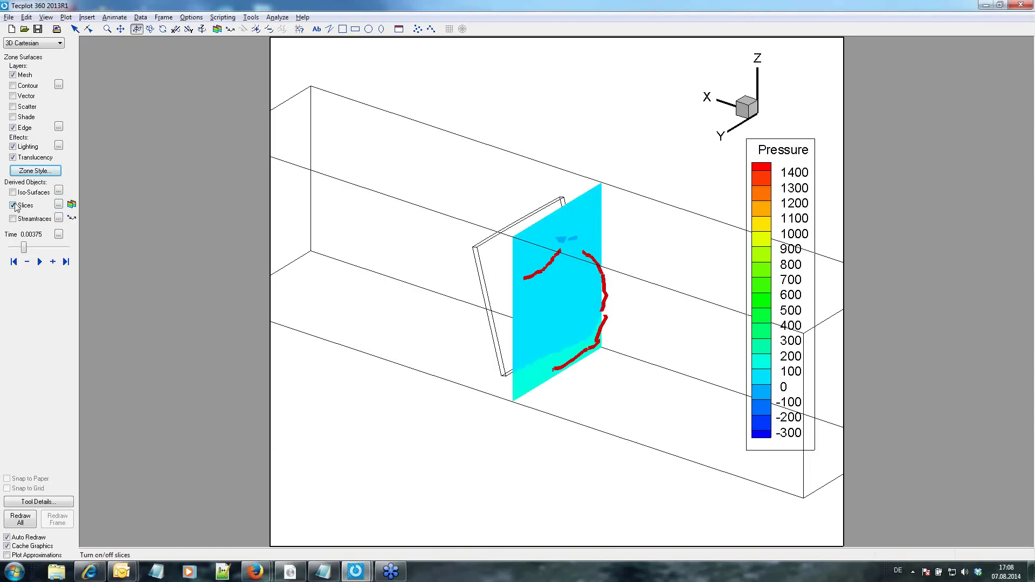
click(72, 205)
mouse_move(554, 246)
mouse_down()
mouse_move(599, 246)
mouse_move(568, 246)
mouse_up()
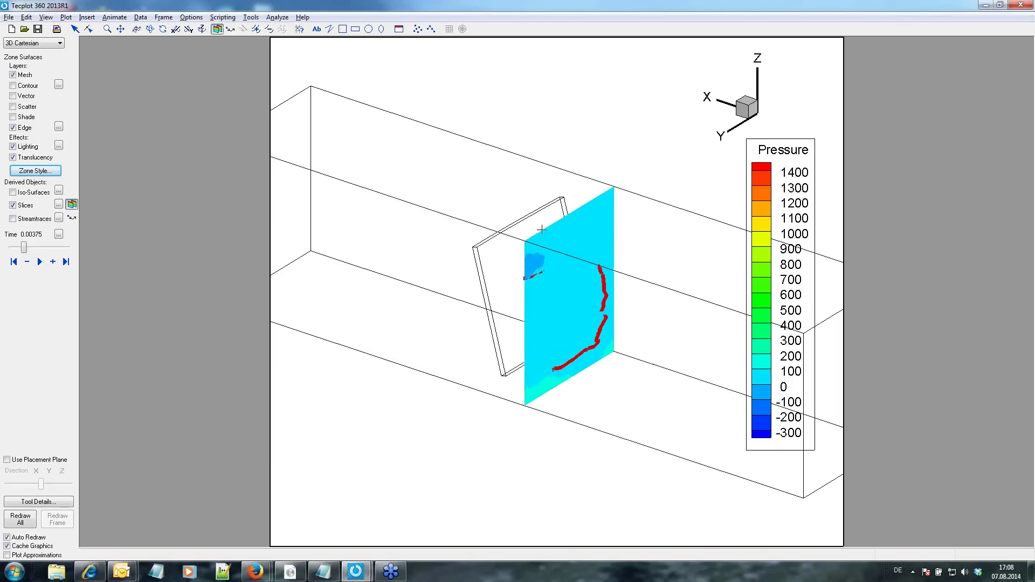
click(137, 29)
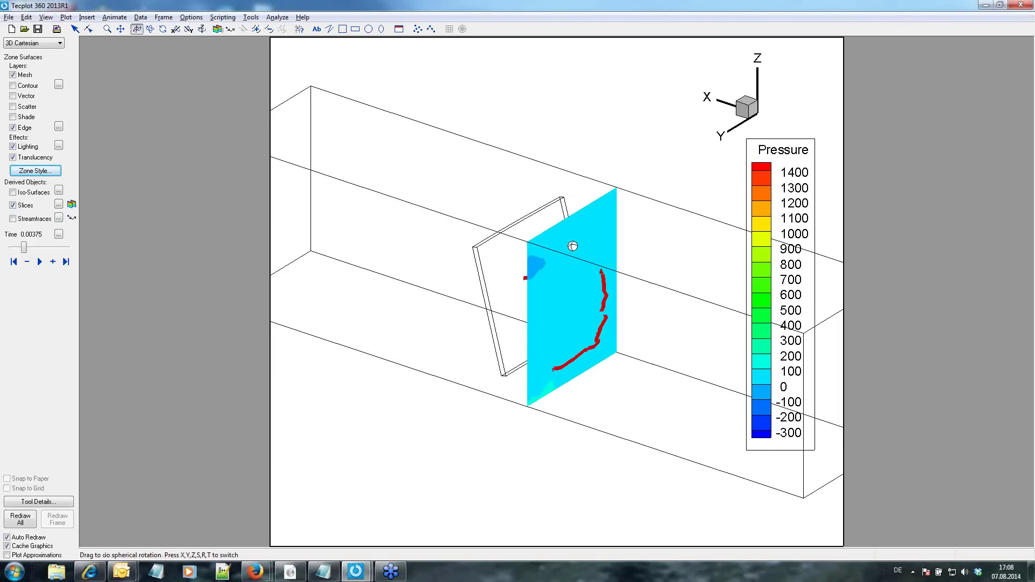
drag(569, 243, 310, 245)
scroll(698, 428, up, 1)
scroll(699, 428, up, 3)
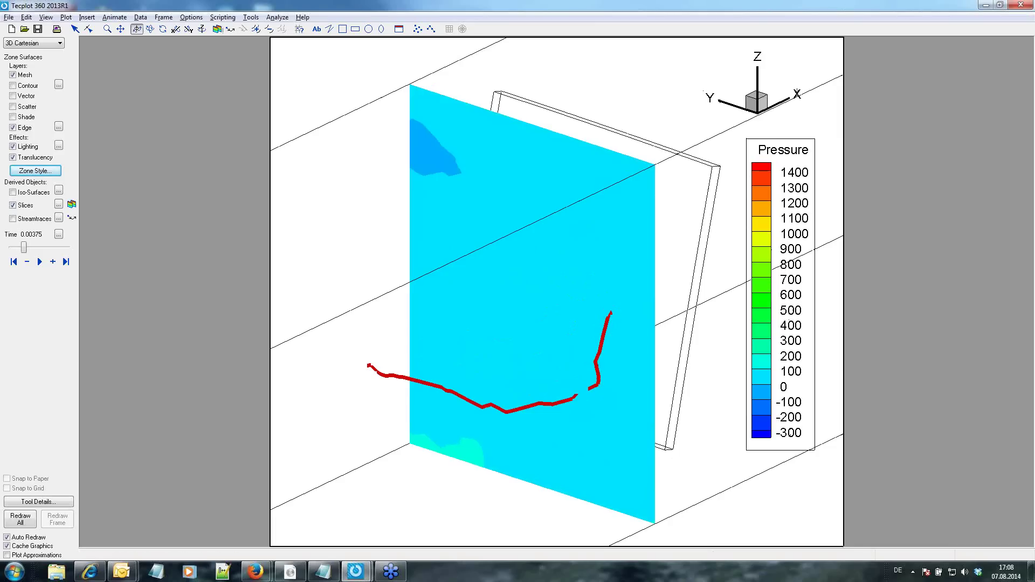
Turn on streamtraces with X, Y, Z Velocity components and seed two near the upper vortex core.
click(13, 219)
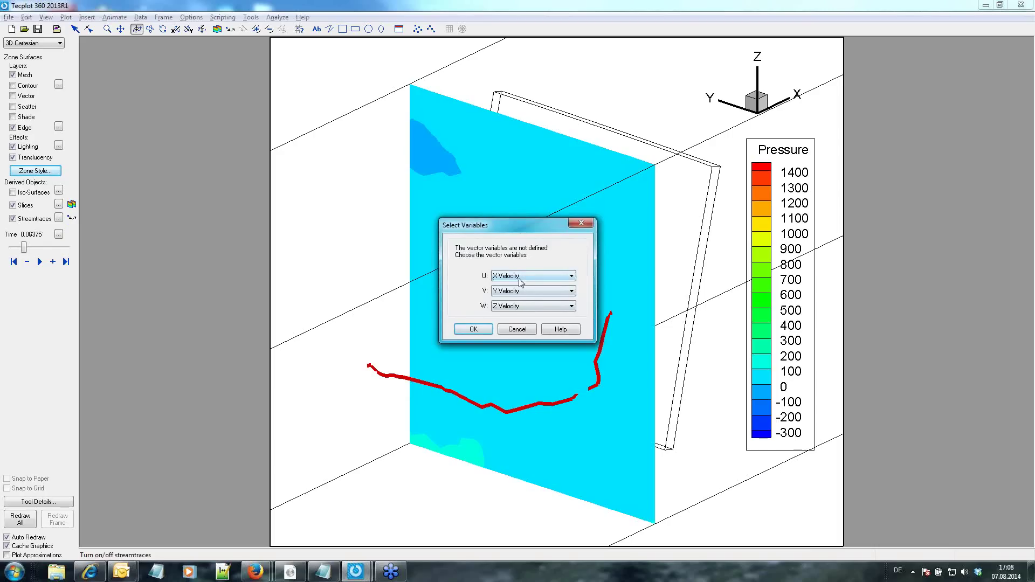
click(474, 331)
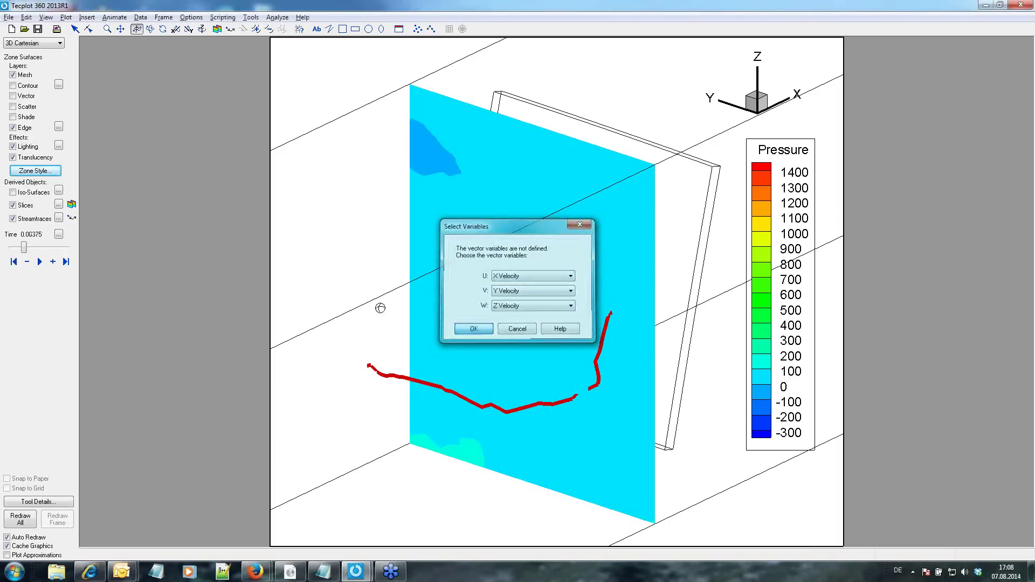
click(72, 218)
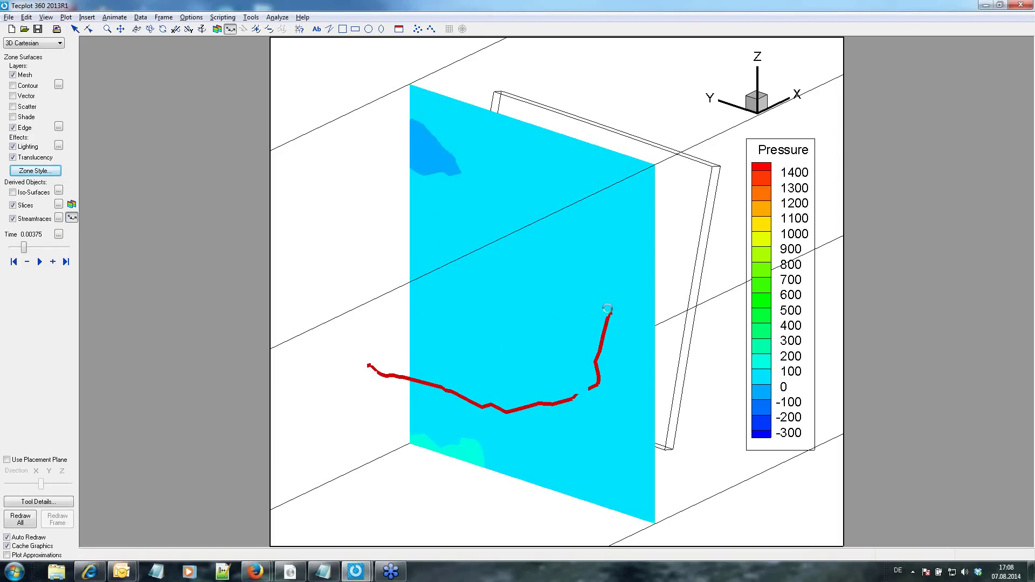
click(606, 309)
click(584, 389)
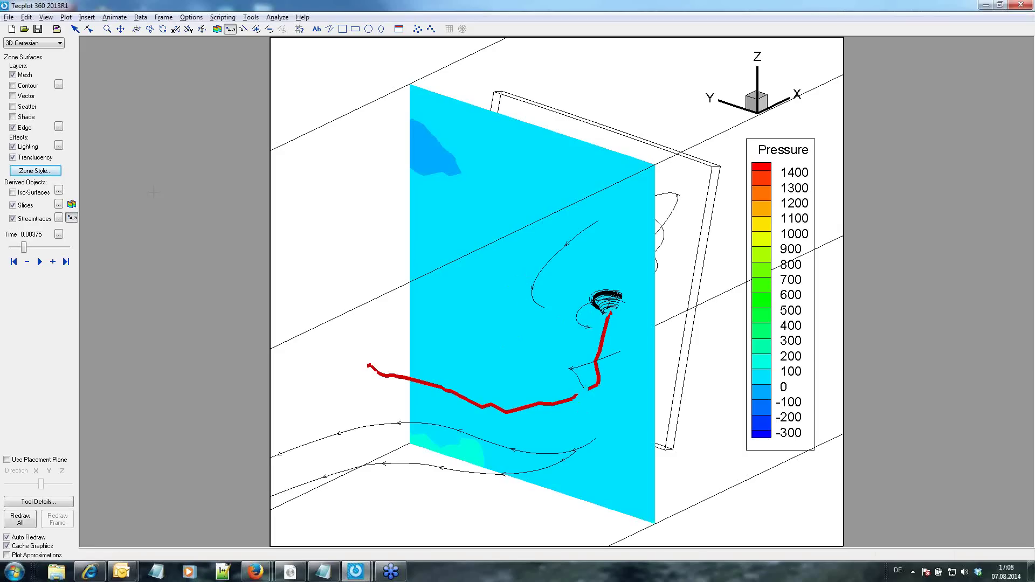
Reposition the slice plane under the vortex core and back along the channel.
click(71, 205)
drag(500, 368, 626, 306)
click(514, 411)
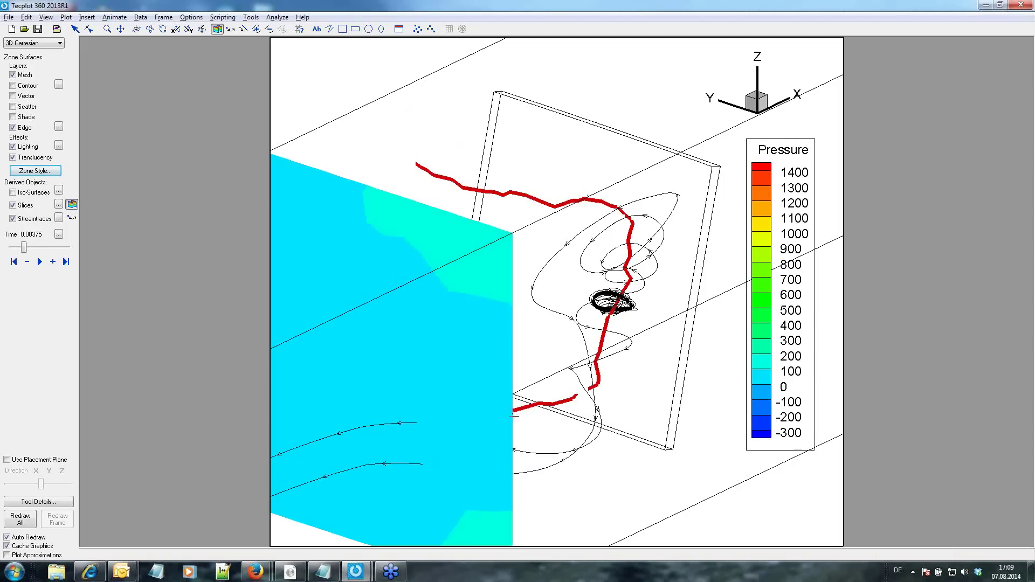
drag(492, 402, 623, 297)
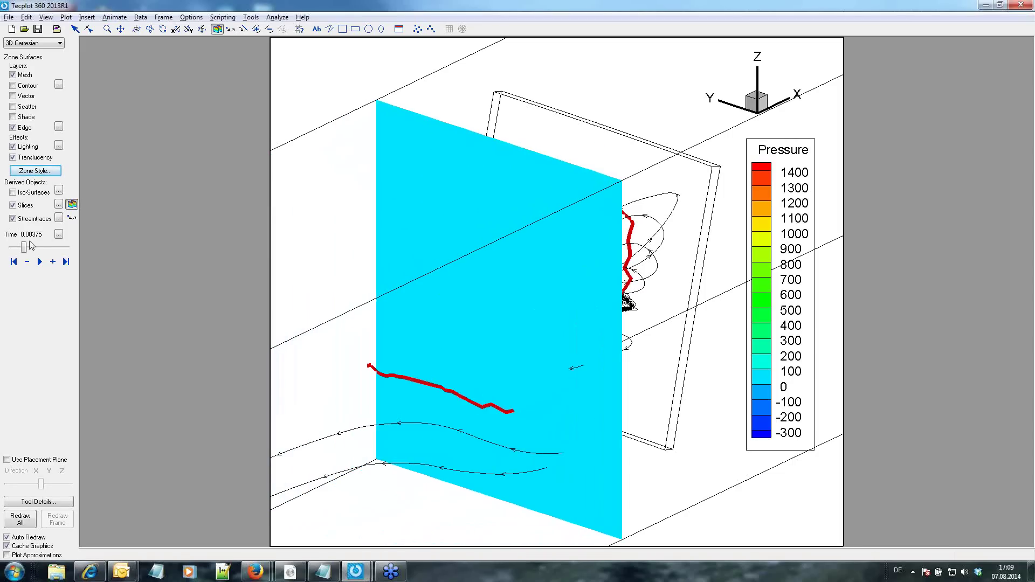
Add a streamtrace near the lower vortex core and rotate to look down at the plate.
click(72, 219)
click(513, 402)
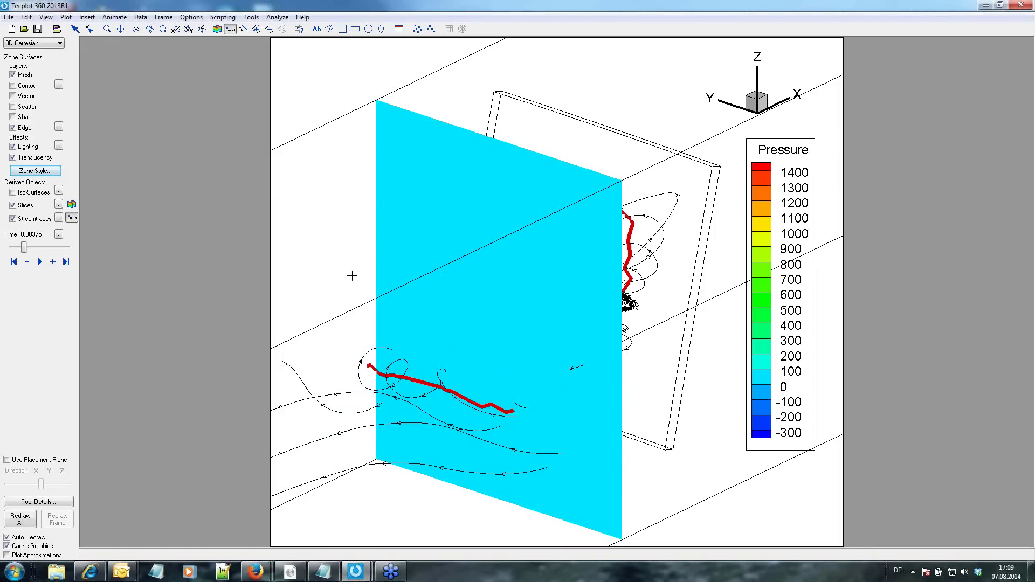
click(136, 29)
mouse_move(380, 228)
mouse_down()
mouse_move(689, 252)
mouse_move(606, 270)
mouse_up()
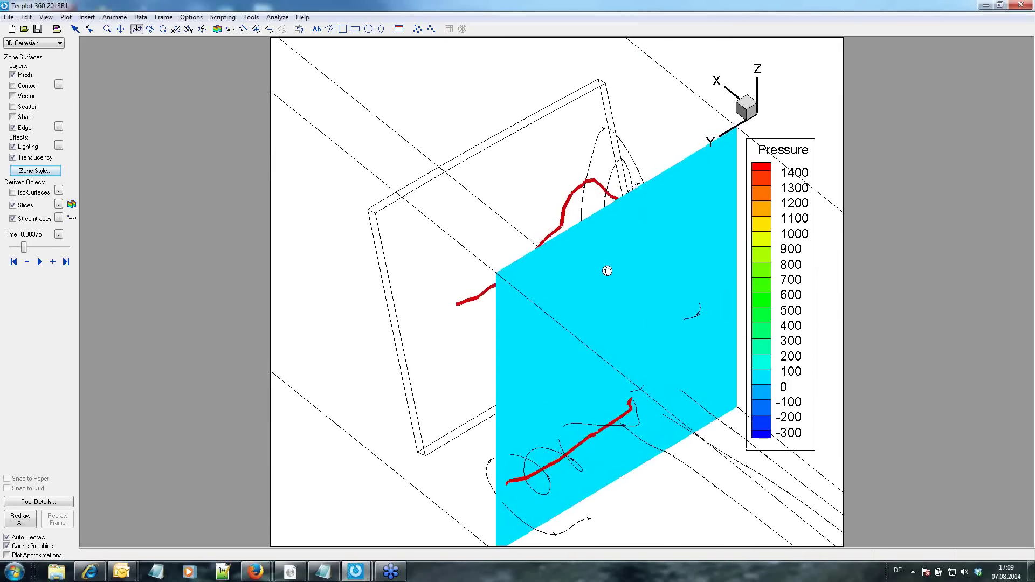
Add a lengthwise slice through the channel and move it into position.
click(71, 205)
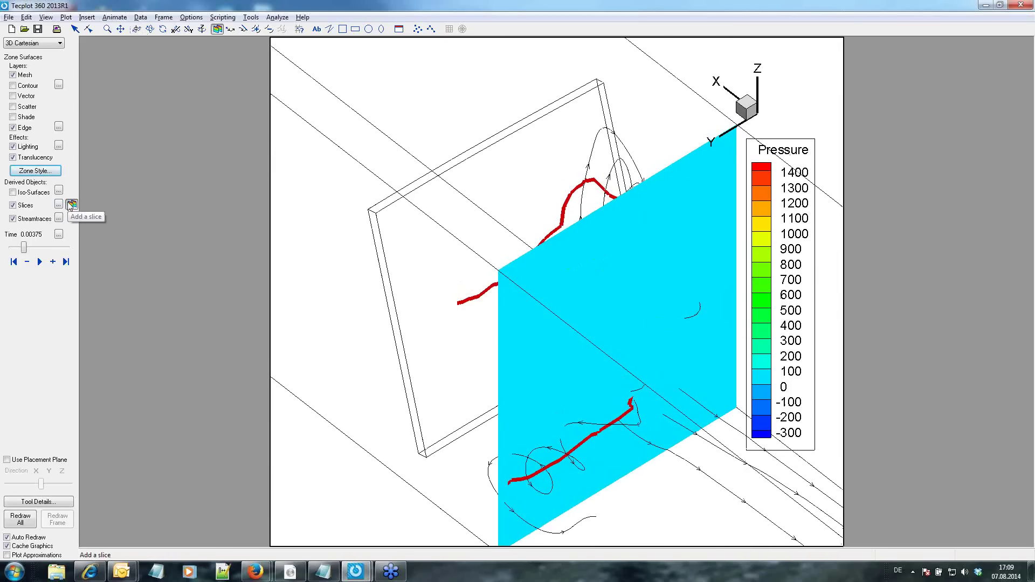
click(71, 204)
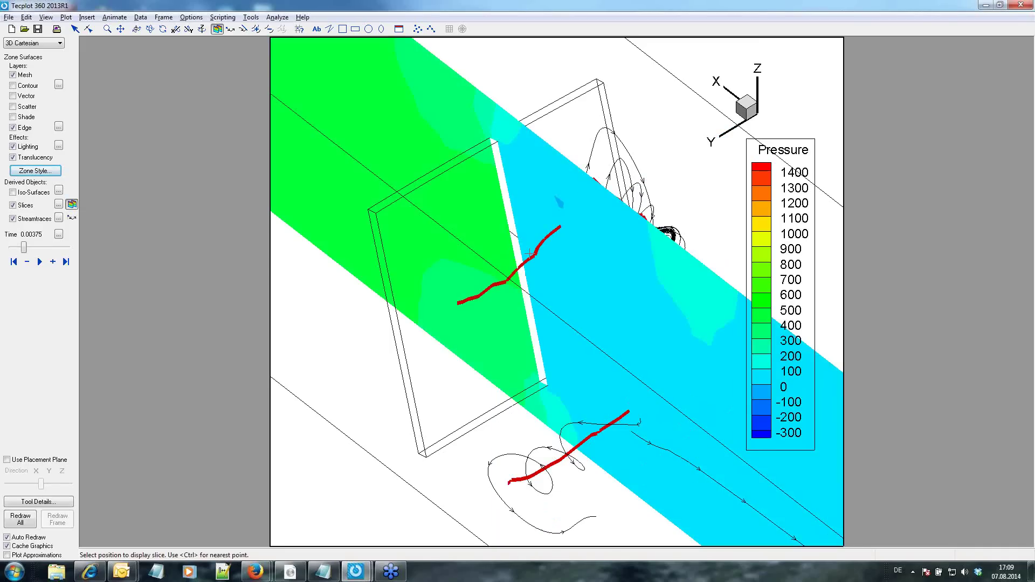
drag(530, 253, 546, 247)
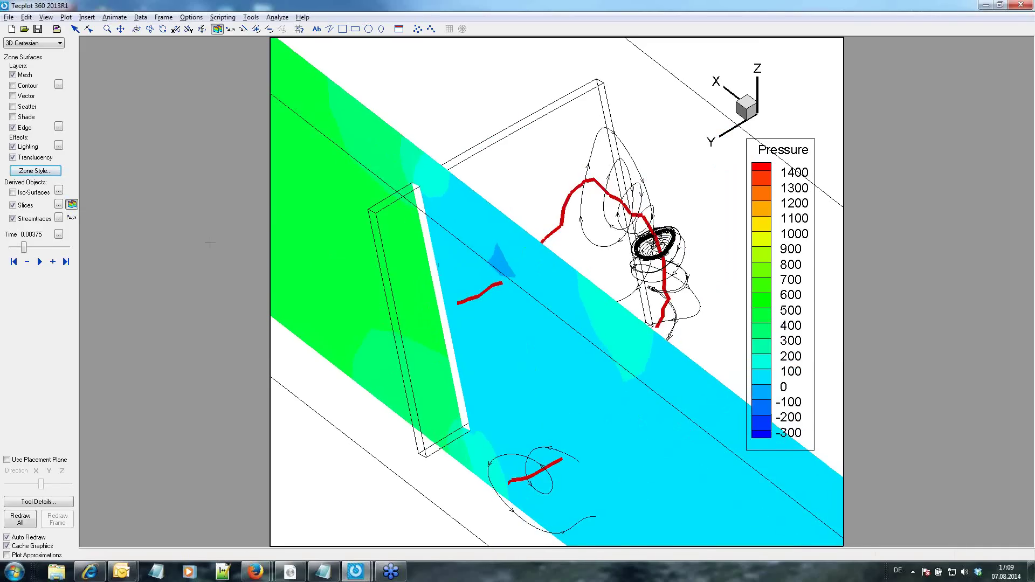
Seed two streamtraces around the left vortex core.
click(72, 219)
click(504, 287)
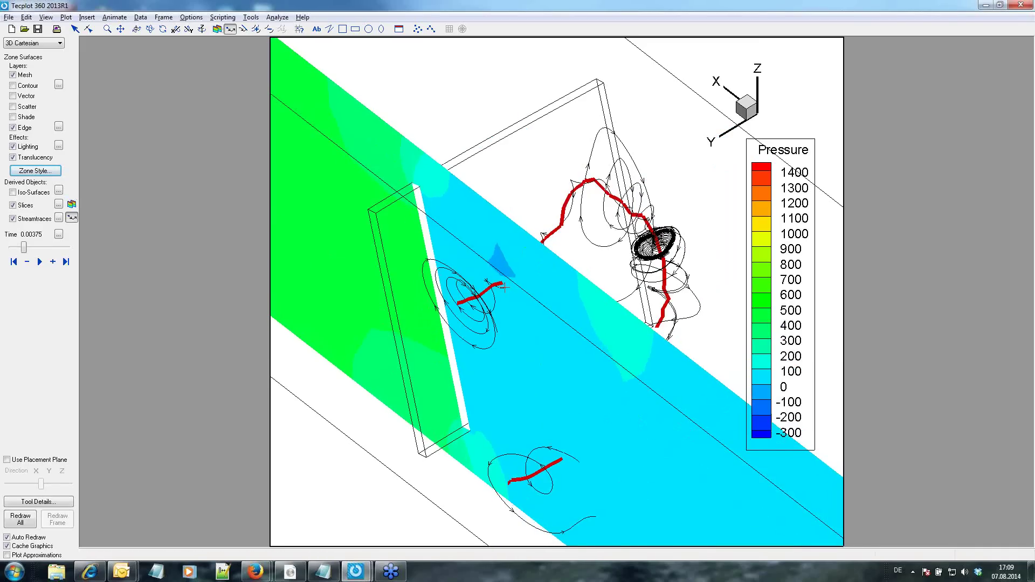
click(509, 291)
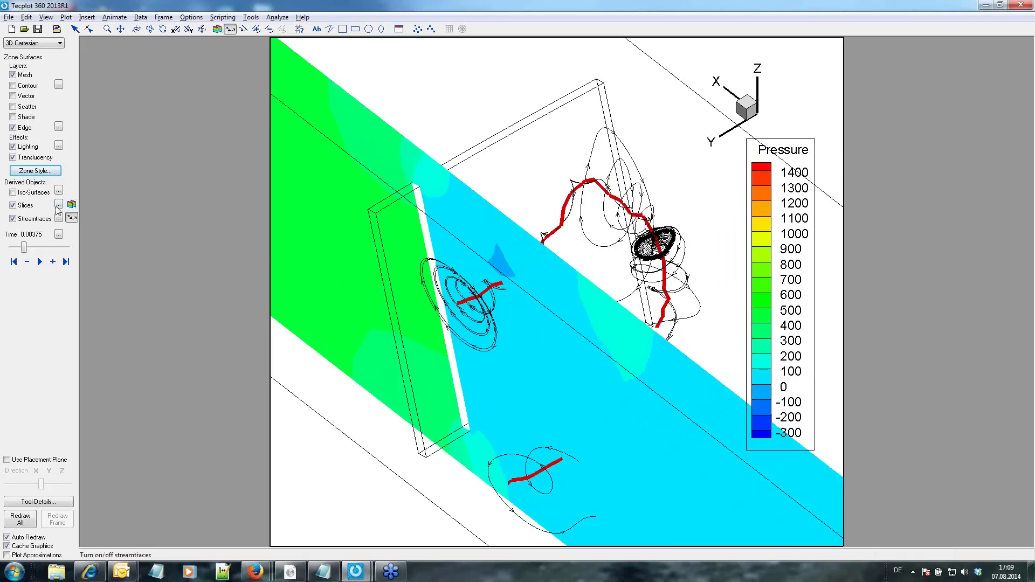
Hide the slice plane and rotate the scene to view the plate face-on.
click(12, 205)
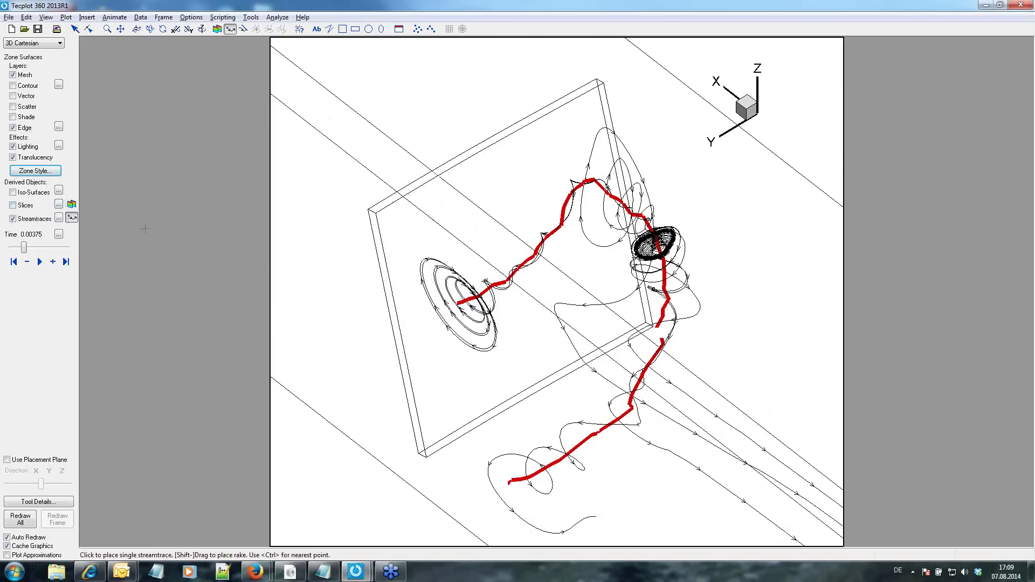
click(137, 29)
mouse_move(647, 162)
mouse_down()
mouse_move(320, 178)
mouse_move(499, 245)
mouse_up()
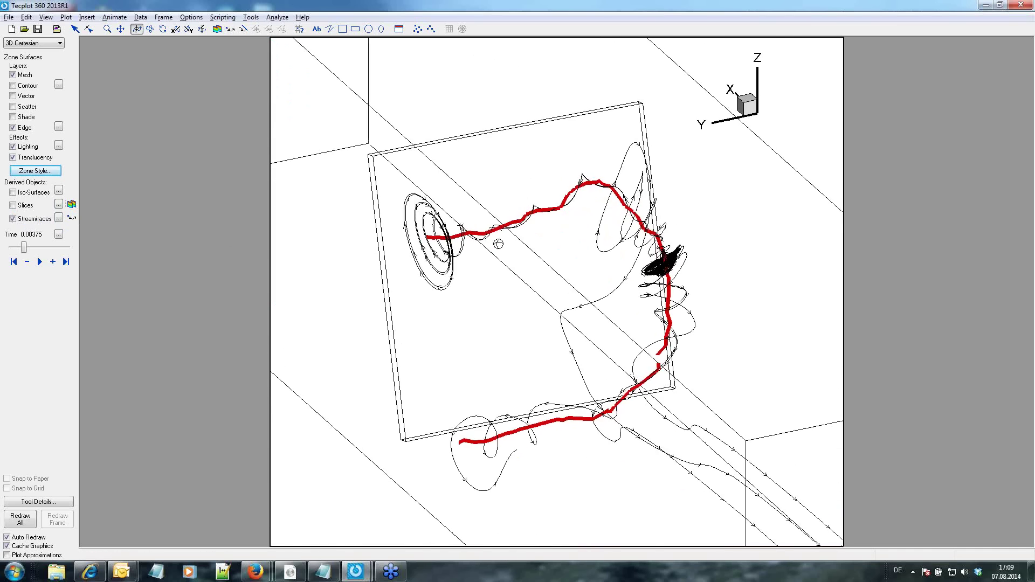
Step the solution time back to the earliest step and forward again to 0.005.
click(52, 262)
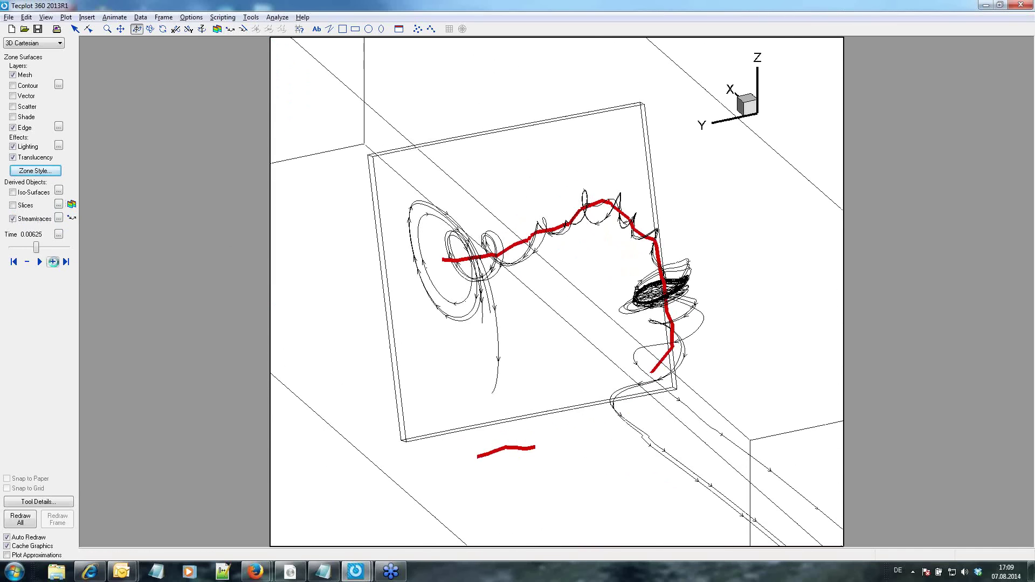
click(27, 262)
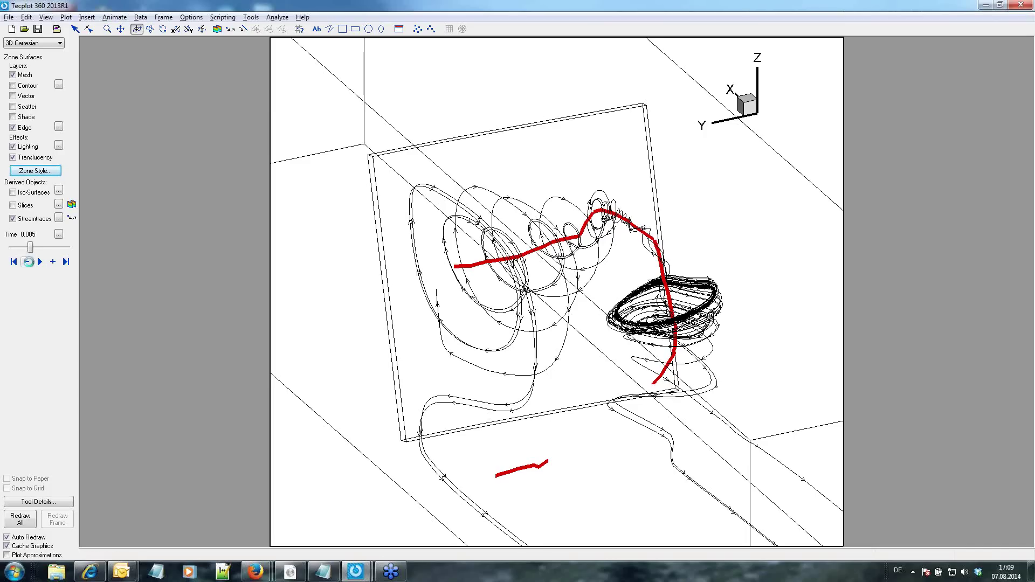
click(27, 261)
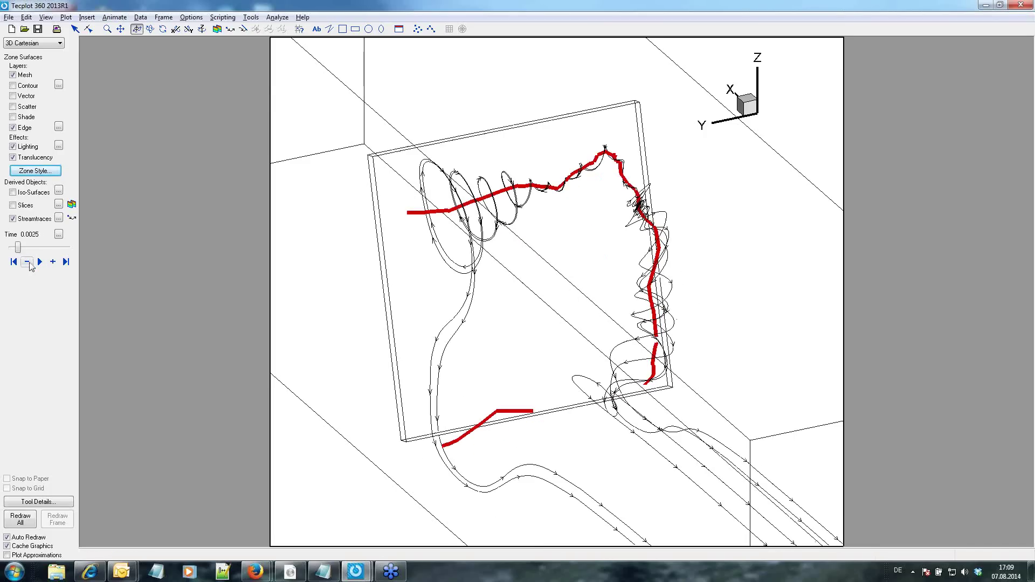
click(30, 264)
click(54, 263)
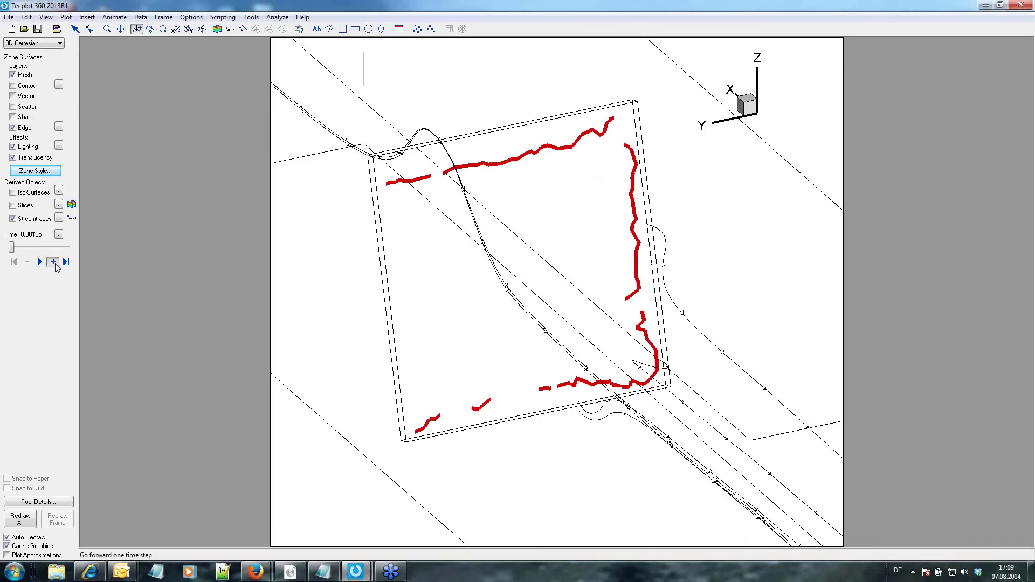
click(54, 262)
click(54, 262)
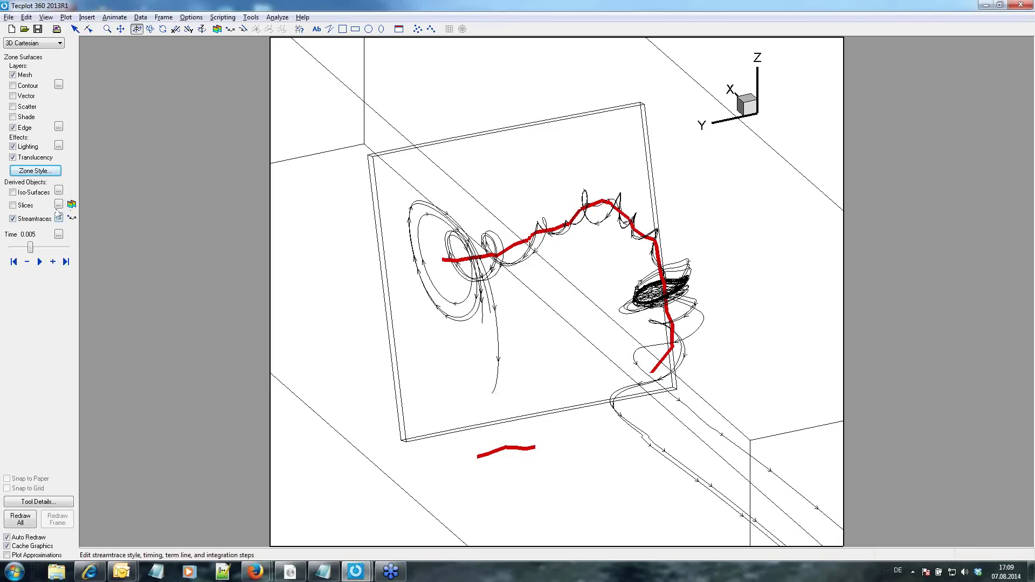
Show the pressure slice again and set the streamtrace format to Volume Ribbon.
click(12, 205)
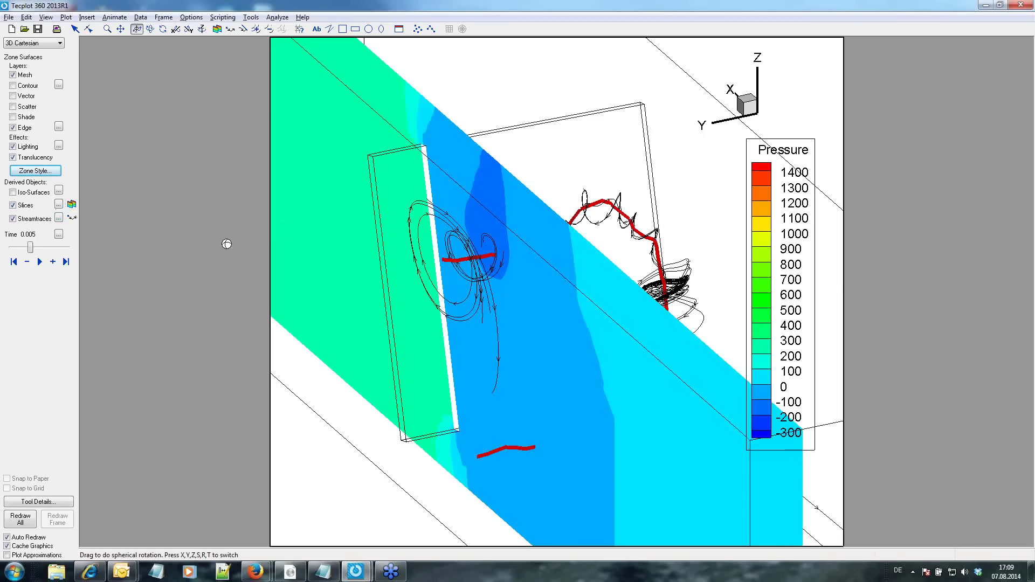
click(59, 220)
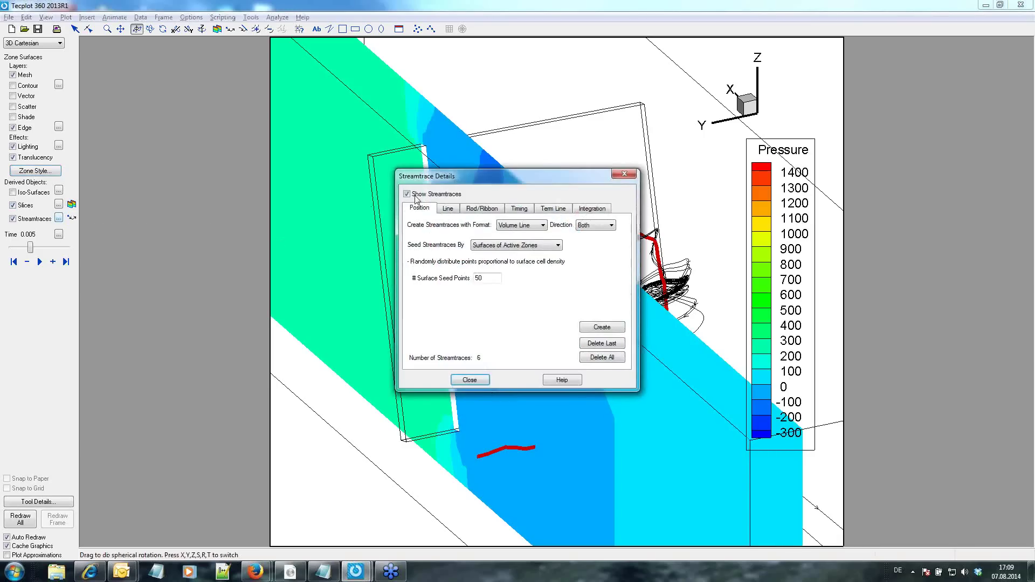
drag(500, 173, 160, 261)
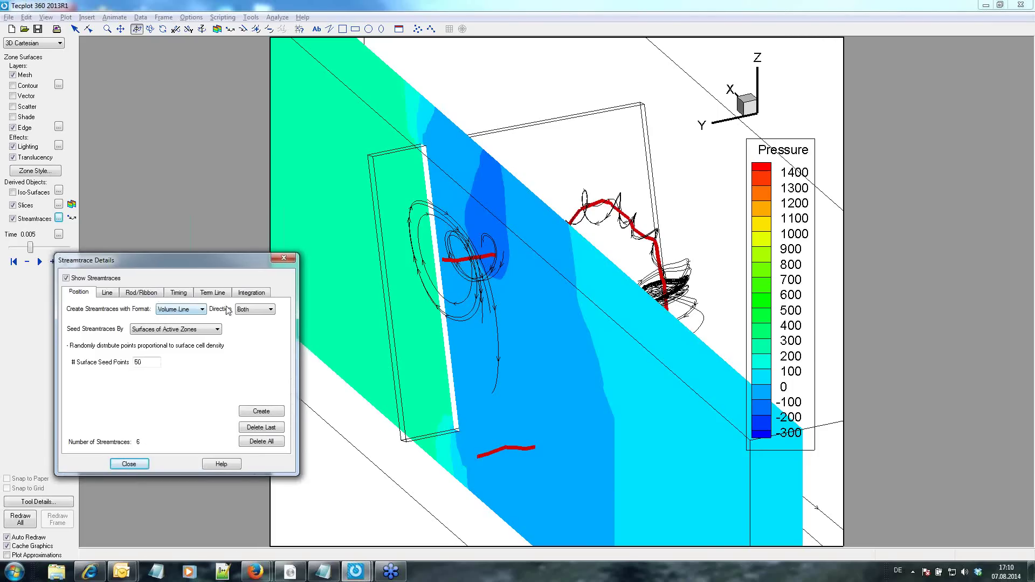
click(180, 309)
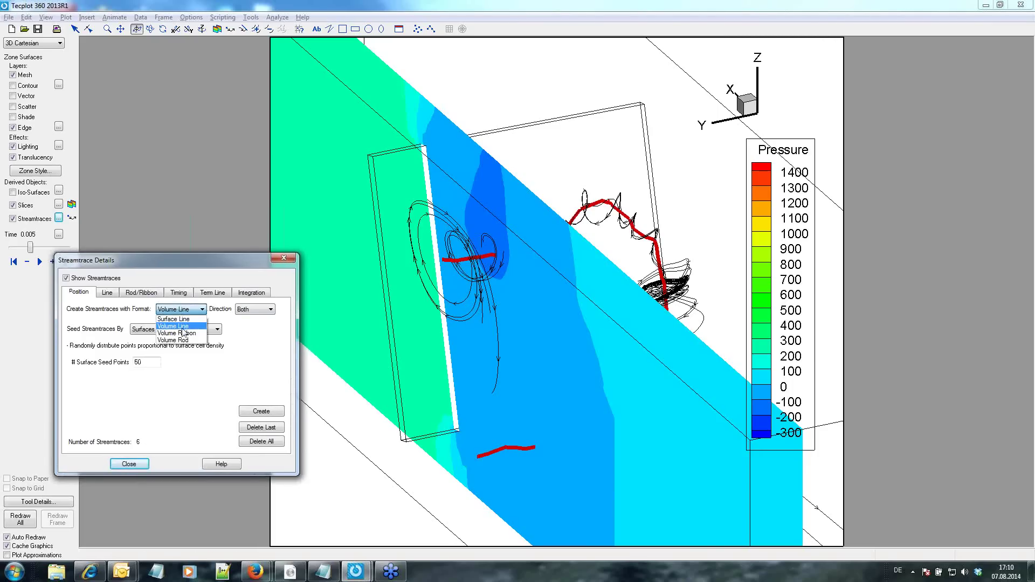
click(186, 333)
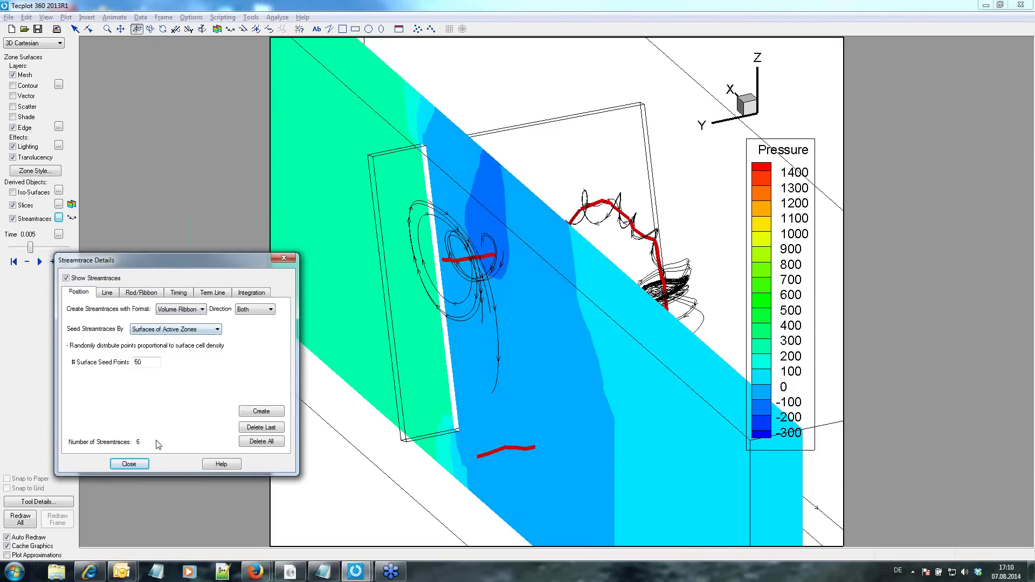
Add a ribbon streamtrace at the left vortex core and rotate to a new viewpoint.
click(72, 220)
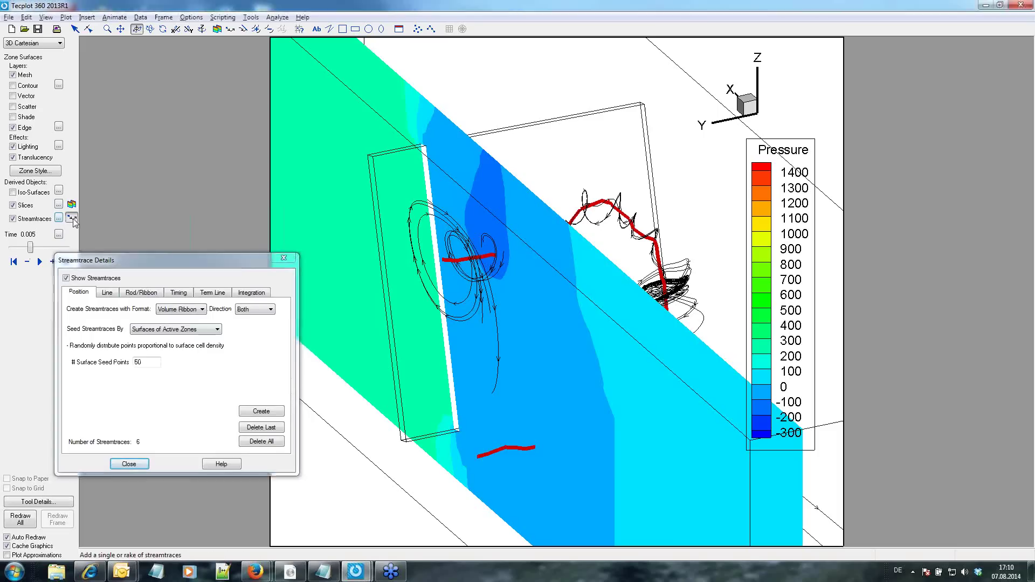
click(491, 259)
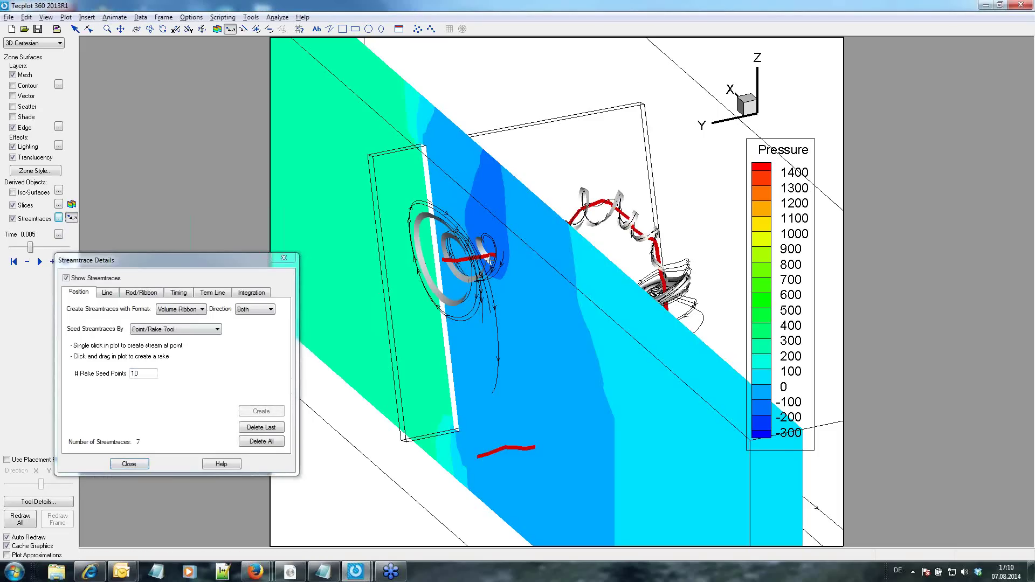
click(284, 261)
click(137, 28)
mouse_move(478, 308)
mouse_down()
mouse_move(508, 292)
mouse_move(570, 326)
mouse_move(601, 324)
mouse_up()
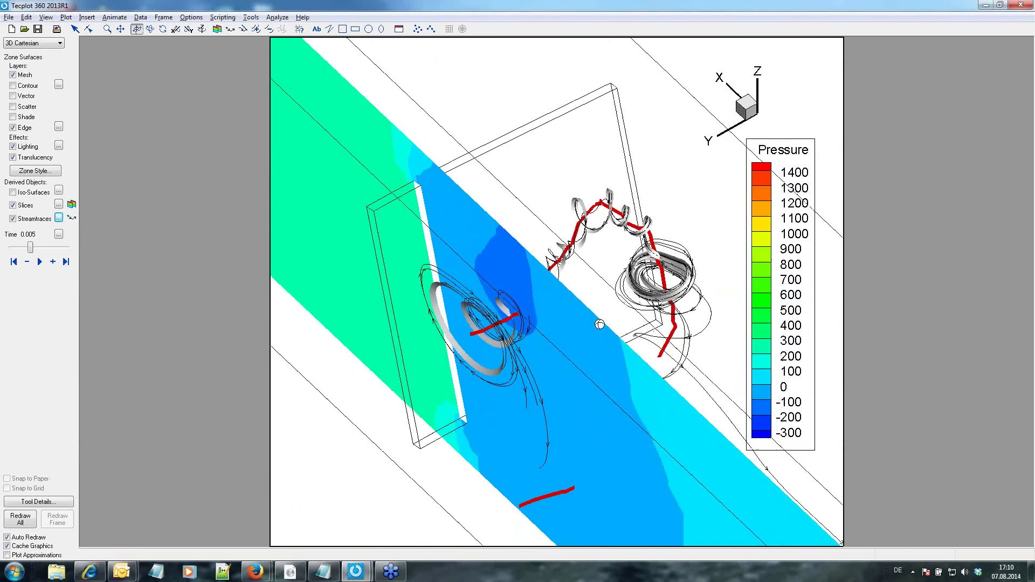
click(59, 219)
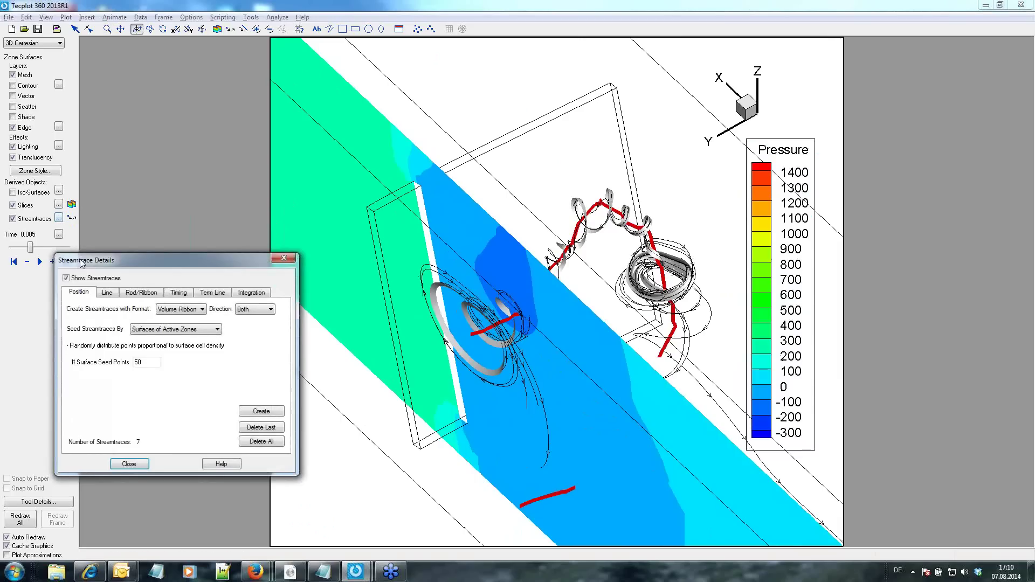
Flood the rod/ribbon streamtraces with Pressure contour colours.
click(142, 293)
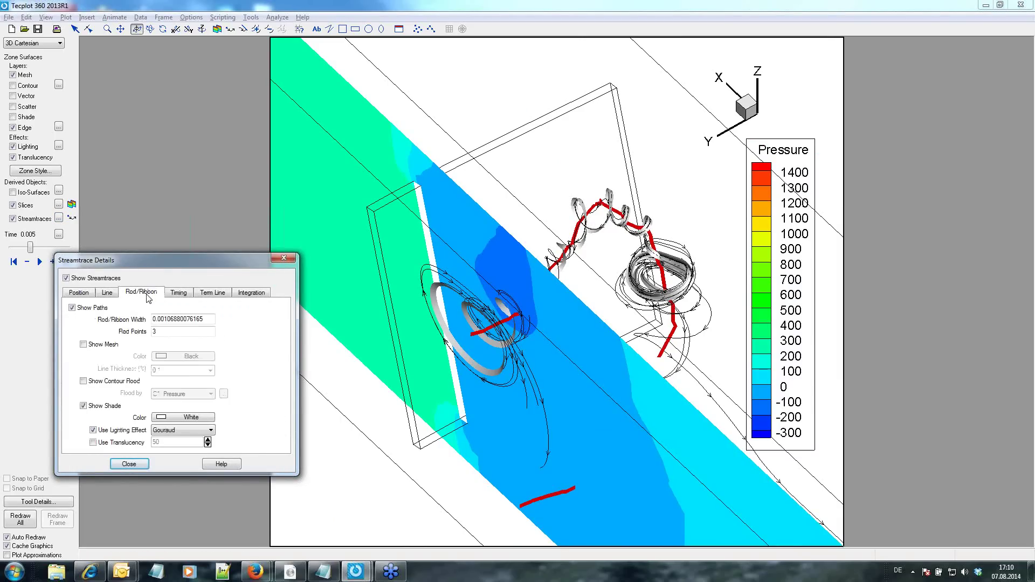
click(83, 345)
click(83, 381)
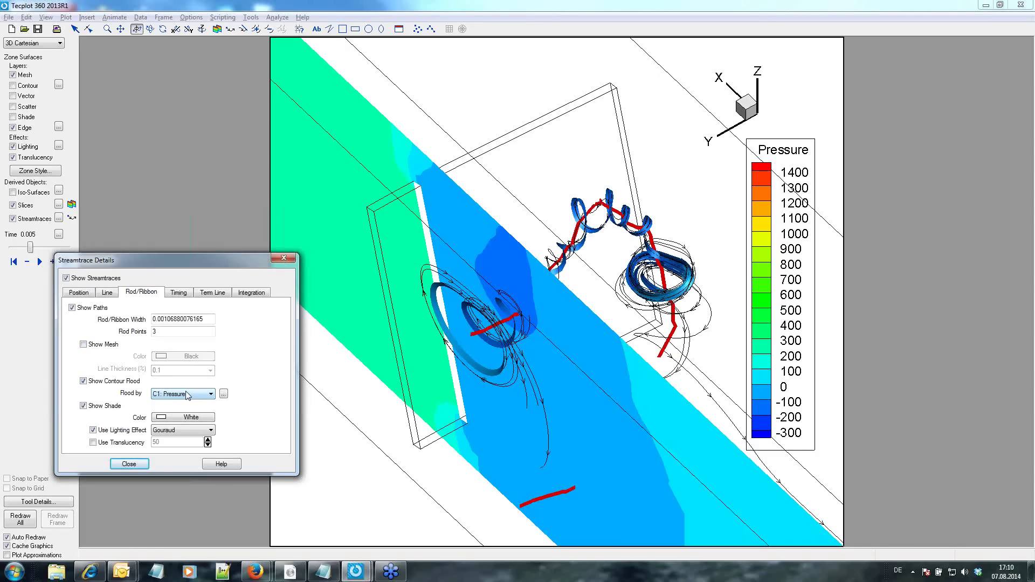
Try Multi 1 colouring for the streamtrace lines, then set them back to Black.
click(108, 294)
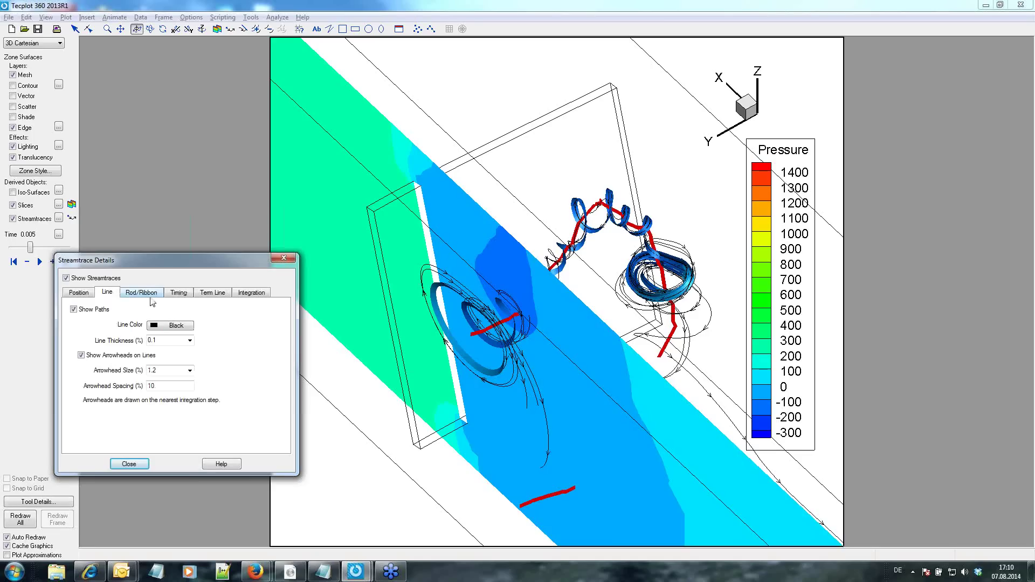
click(161, 327)
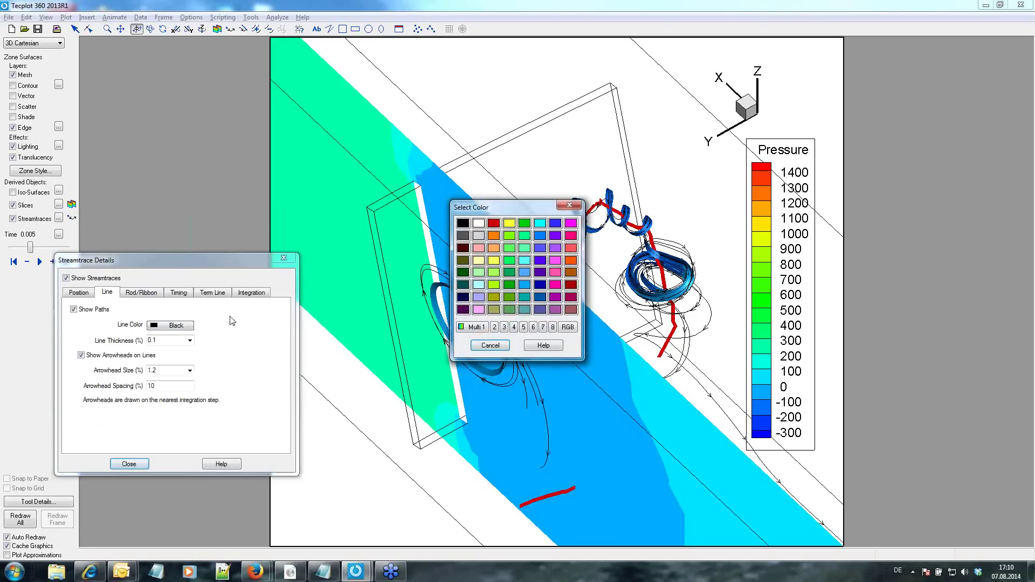
click(477, 327)
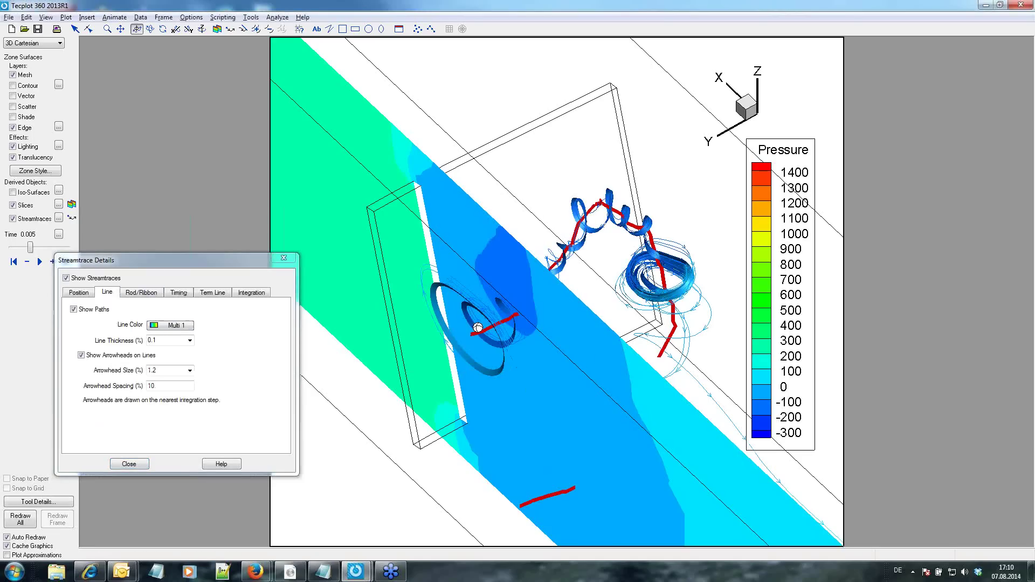
click(185, 327)
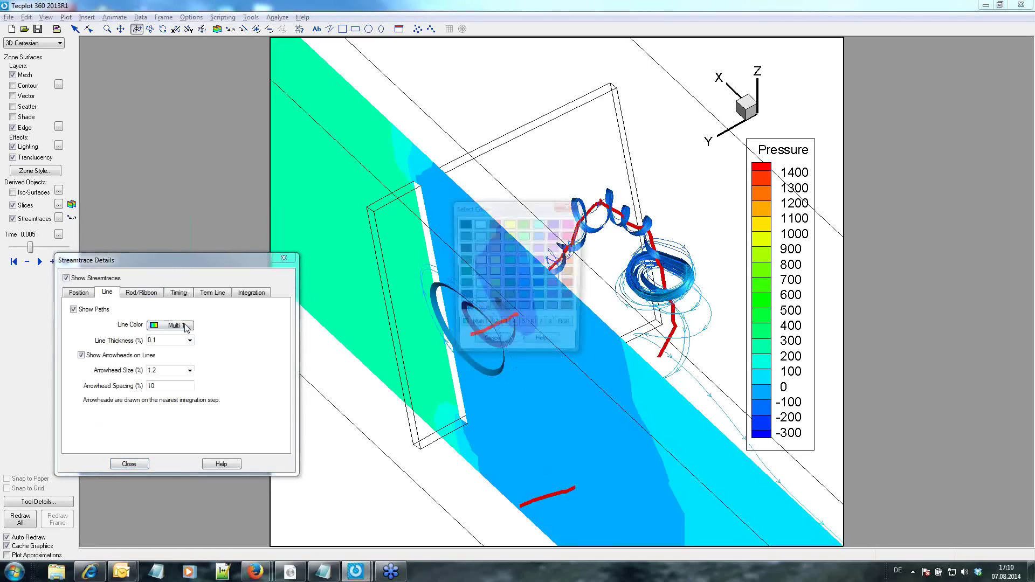
click(464, 226)
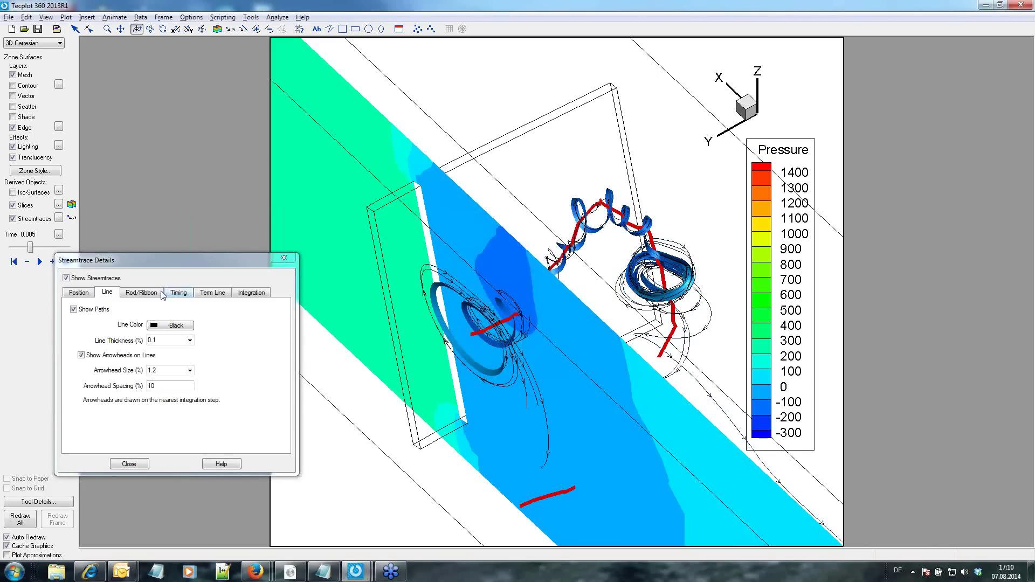
Show sphere markers along the streamtraces, coloured Multi 1 by pressure.
click(181, 296)
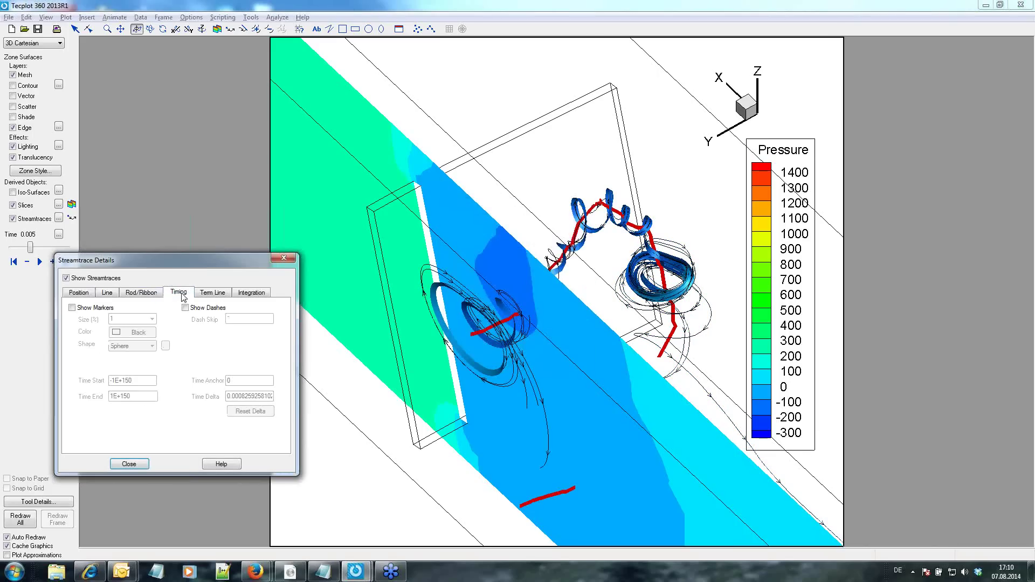
click(72, 309)
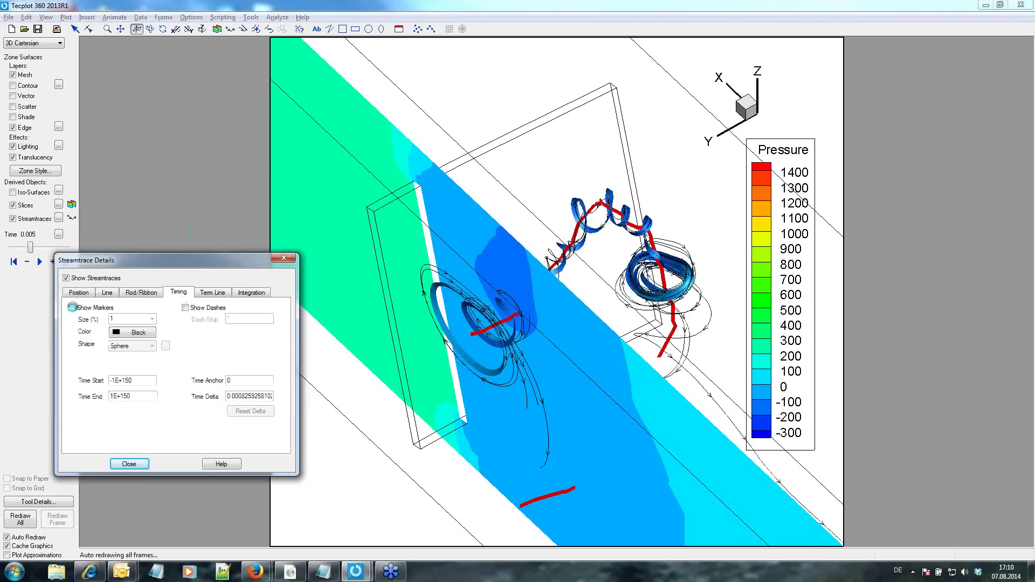
click(136, 338)
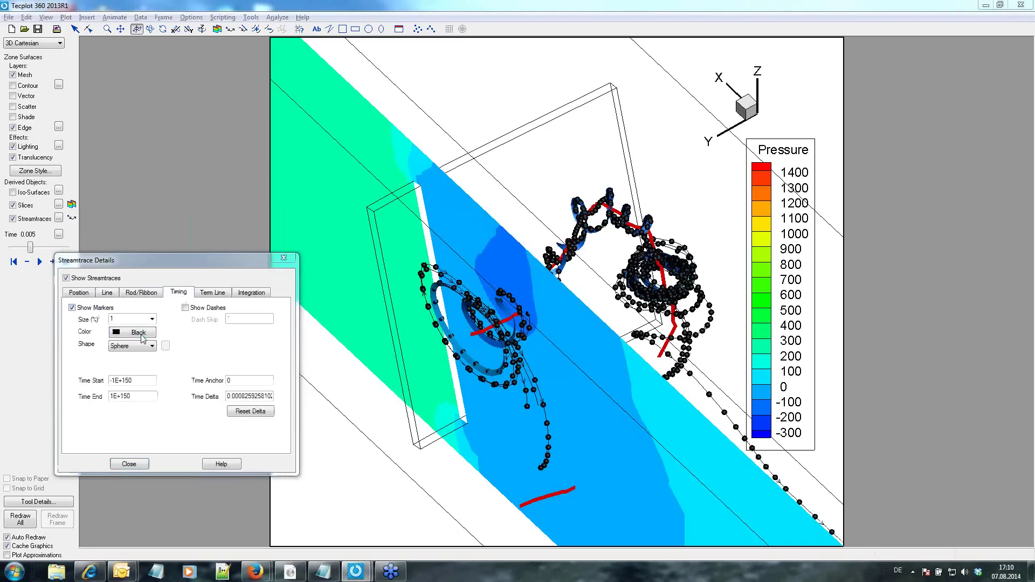
click(481, 327)
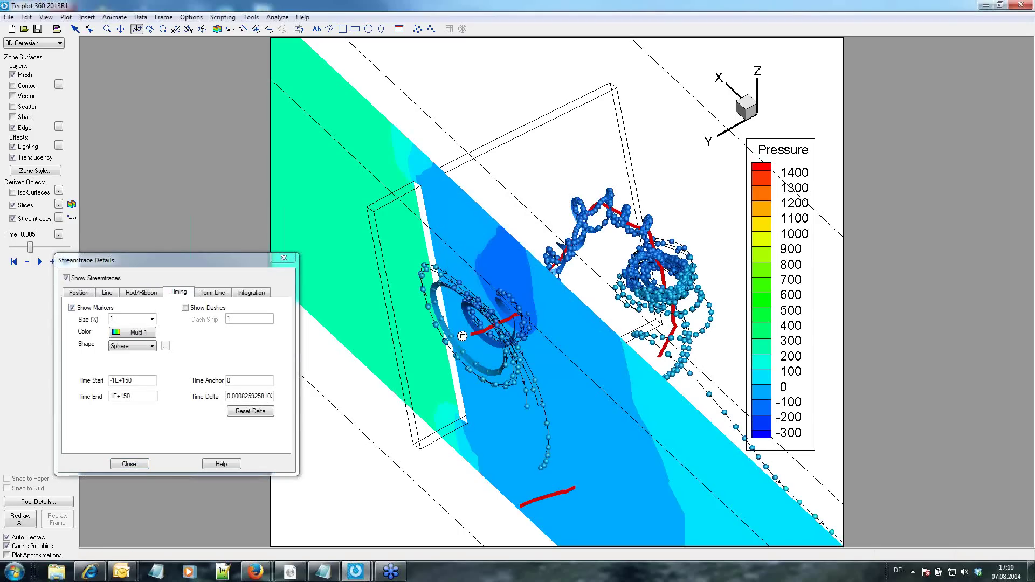
Enlarge the marker Time Delta by removing a zero, close the settings and rotate the view.
click(241, 397)
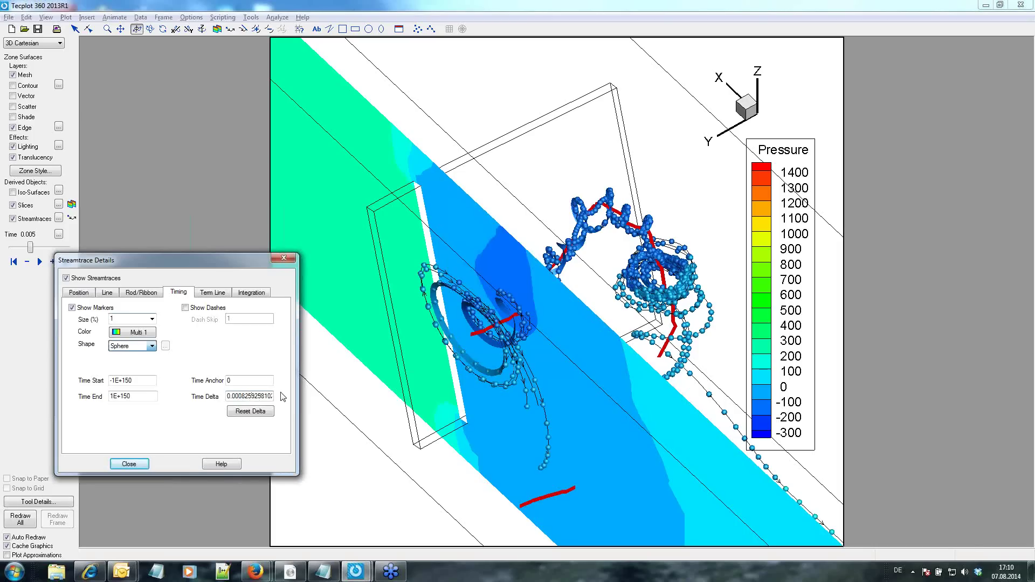
key(BackSpace)
text(8)
key(Return)
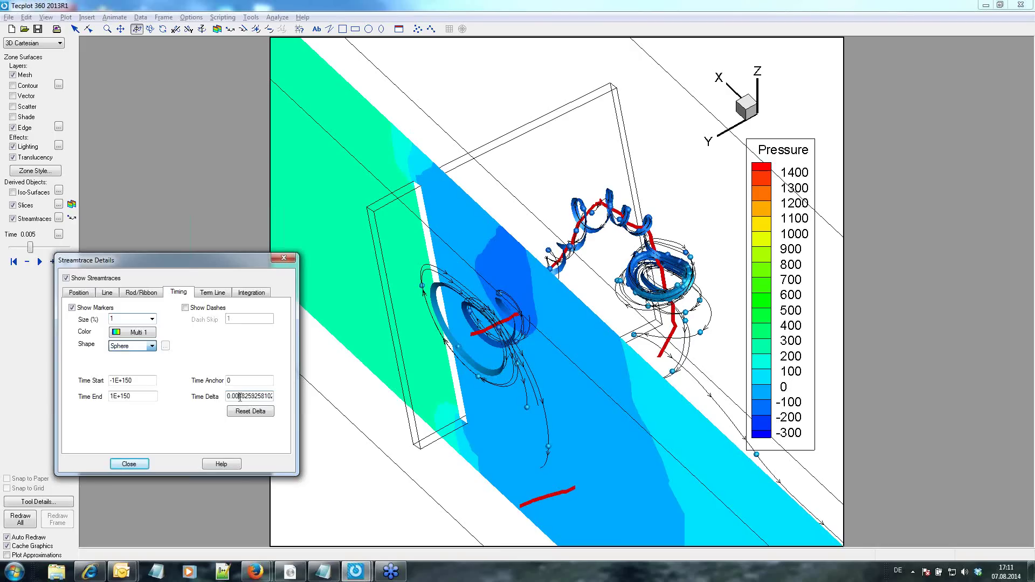
text(4)
key(Return)
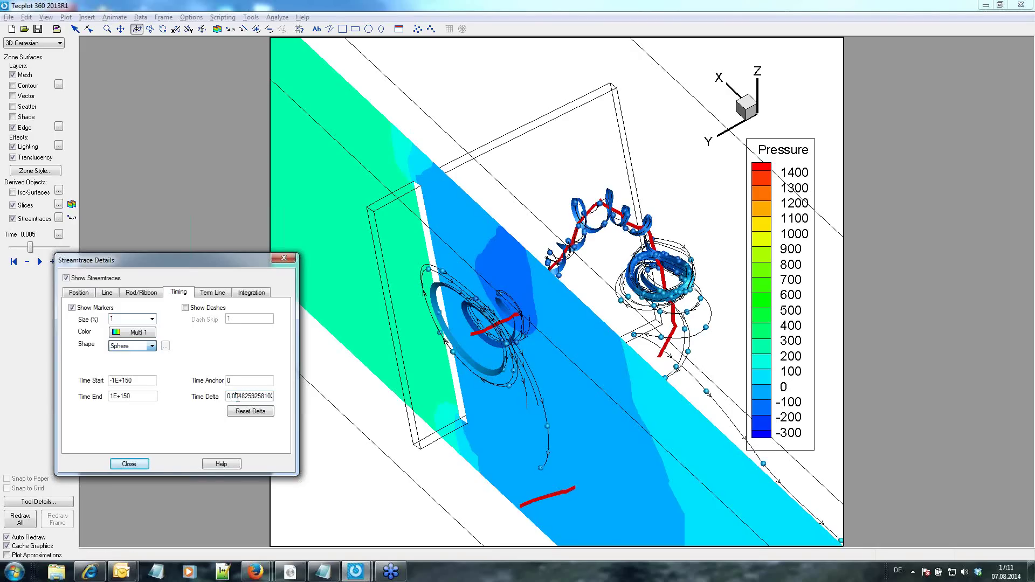
click(129, 464)
mouse_move(558, 381)
mouse_down()
mouse_move(375, 359)
mouse_move(314, 304)
mouse_up()
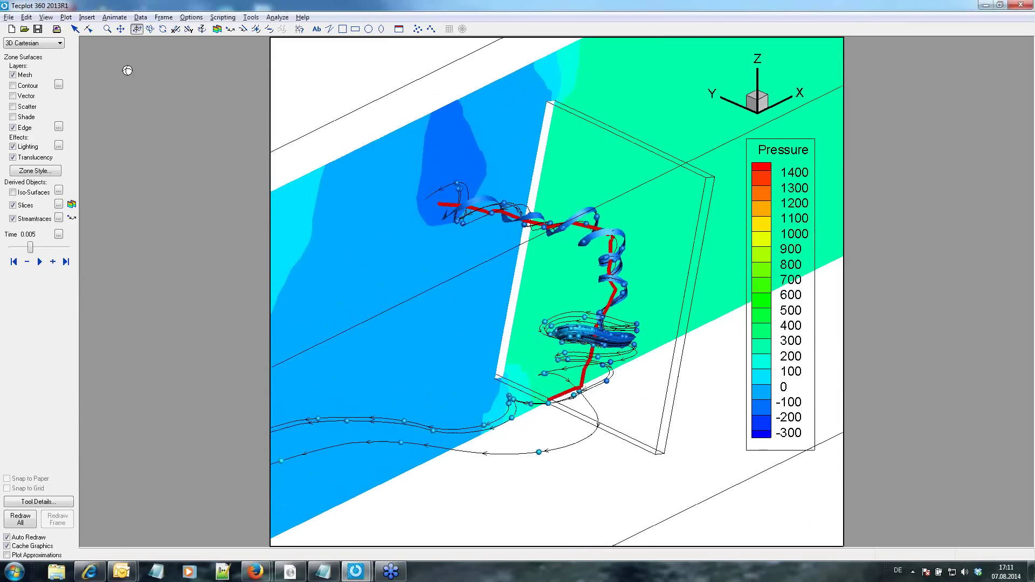
Animate the streamtrace markers on screen with 3 cycles via Animate > Streamtraces.
click(114, 18)
click(136, 89)
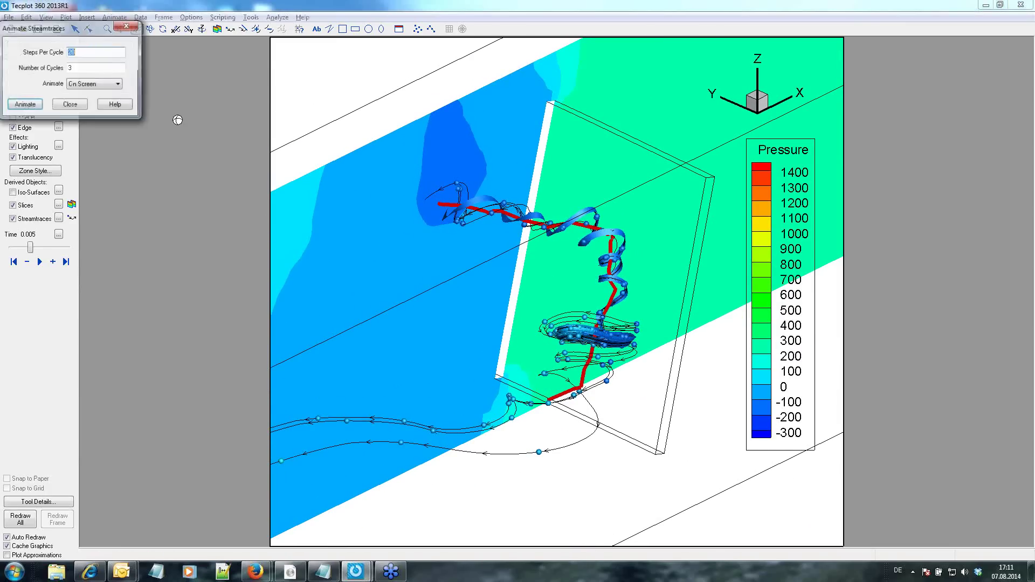
click(25, 105)
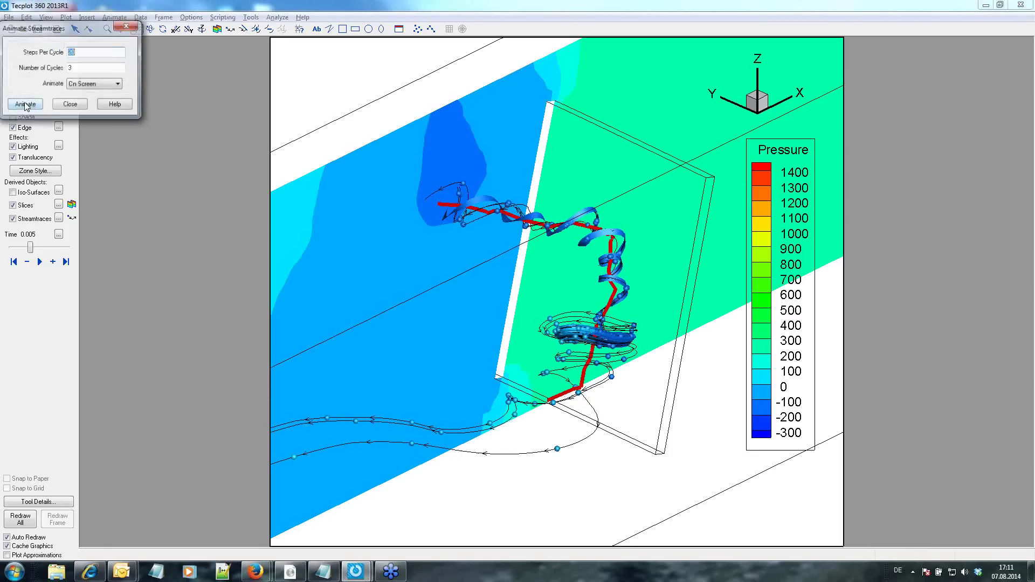
Close the animation settings, hide the slices and launch Tools > Tensor Eigensystem.
click(70, 106)
drag(323, 210, 617, 250)
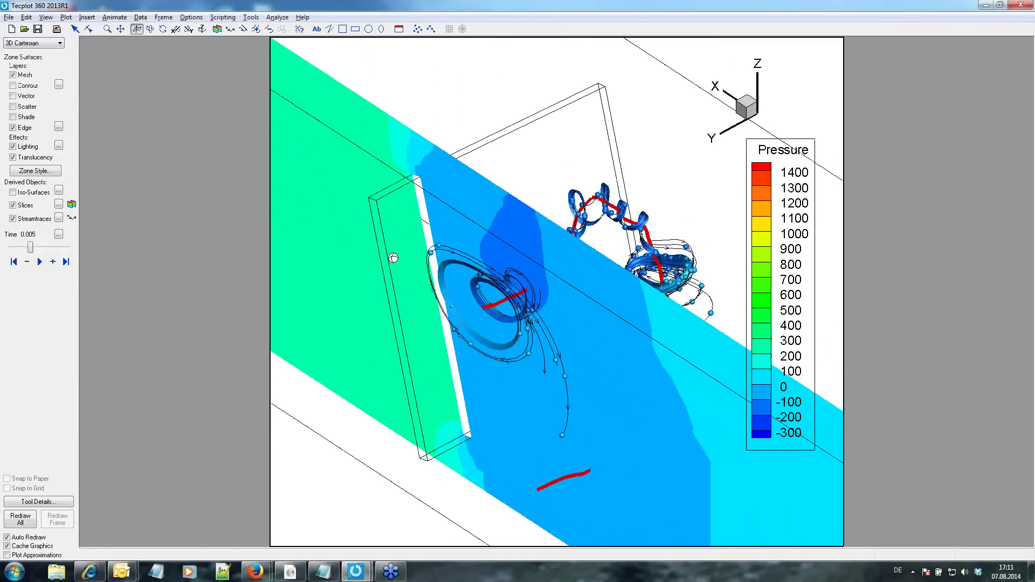
click(13, 205)
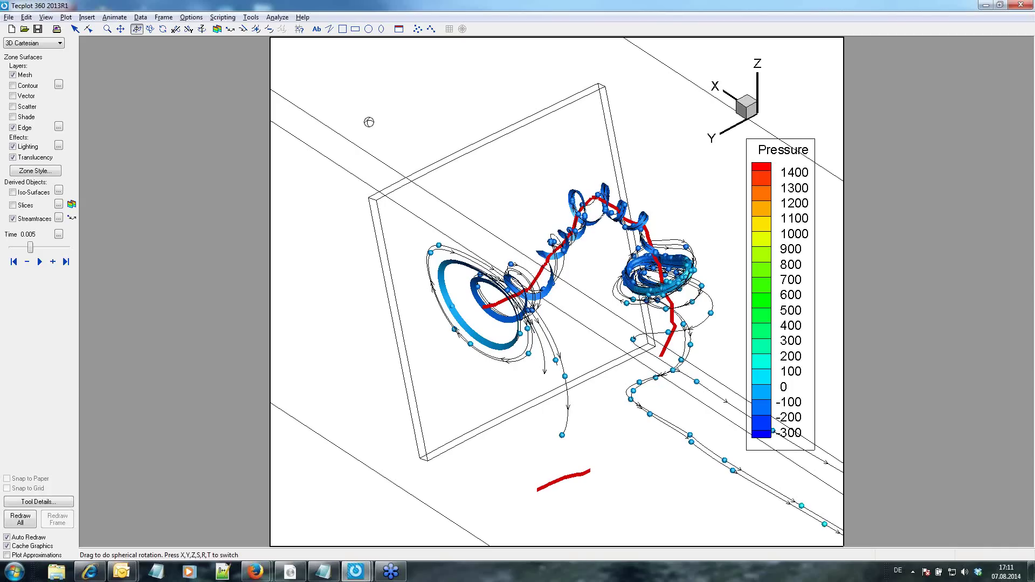
click(251, 18)
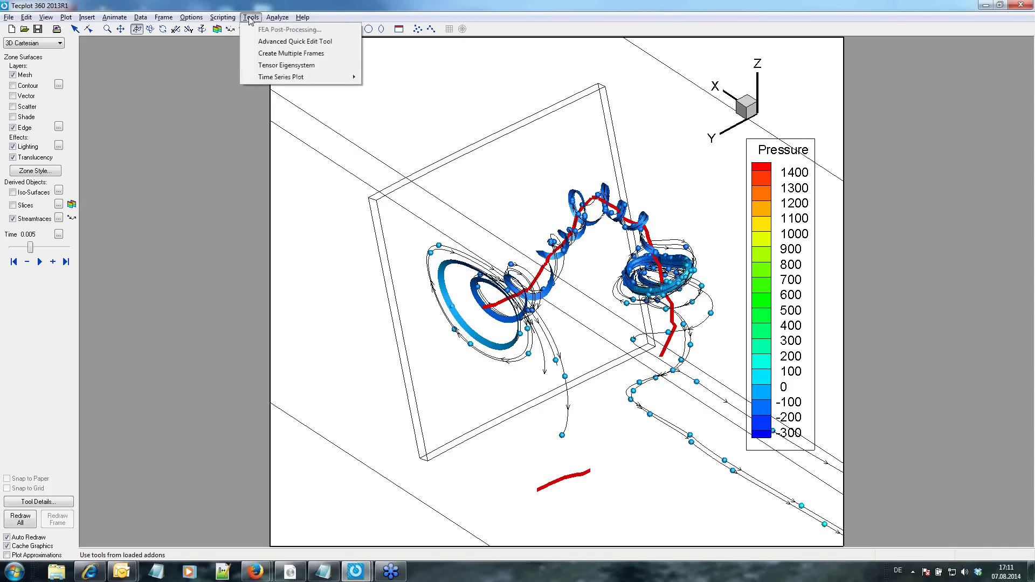
click(257, 71)
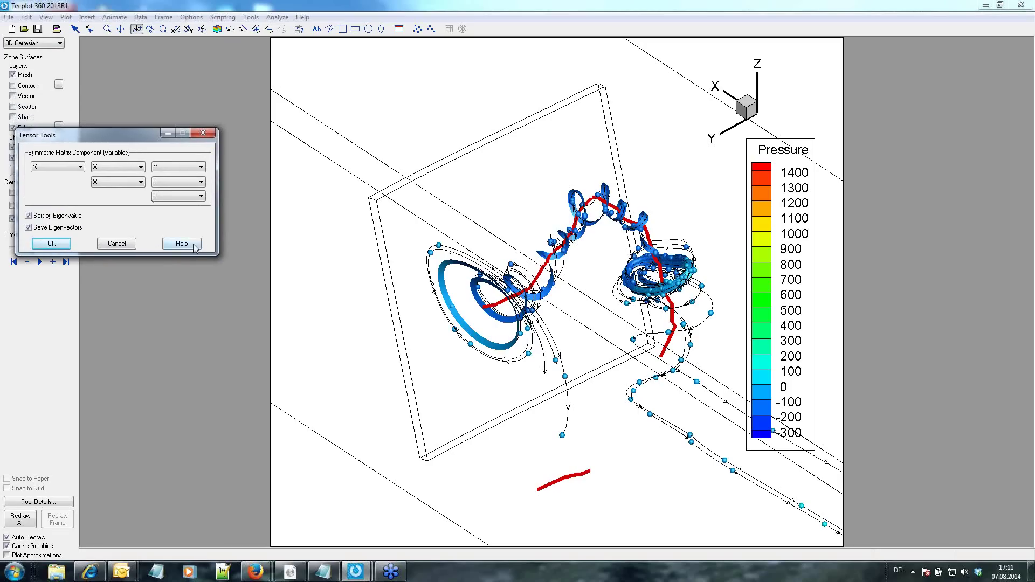
Open the Tensor Eigensystem help page and mark its vortex-core steps and Lambda-2 text.
click(195, 248)
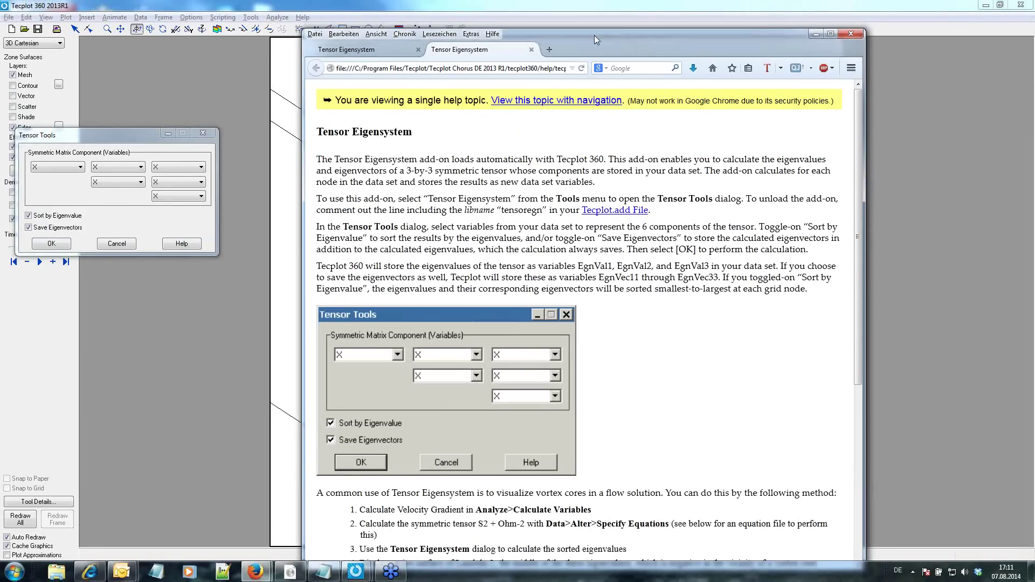
scroll(663, 232, down, 5)
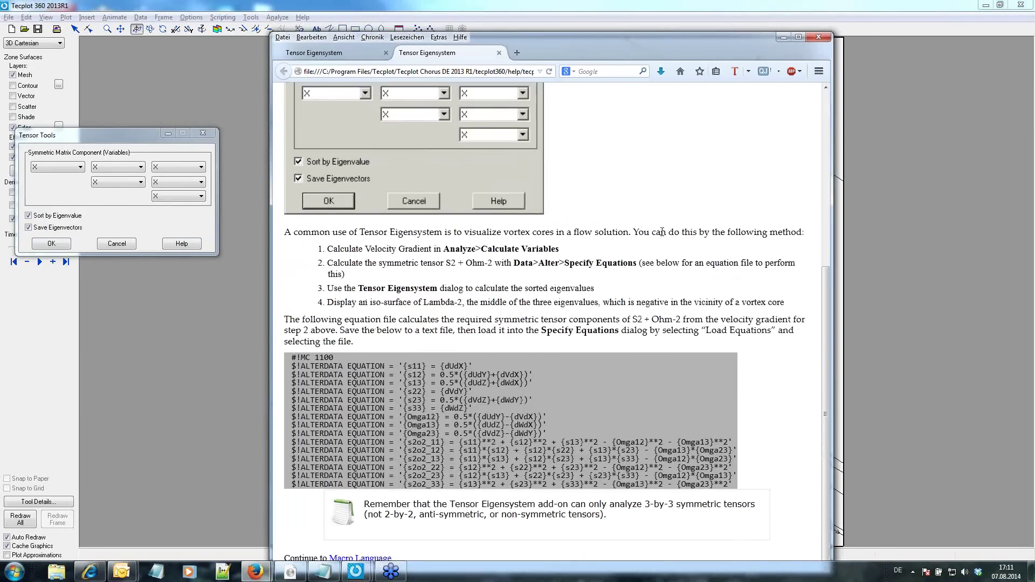
scroll(663, 231, up, 5)
scroll(663, 231, down, 6)
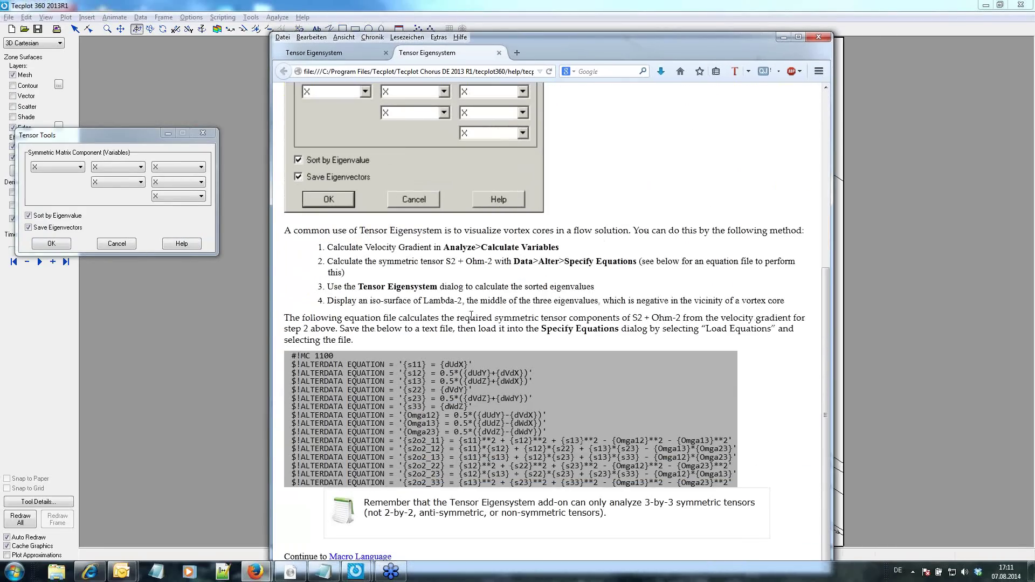
drag(291, 355, 731, 484)
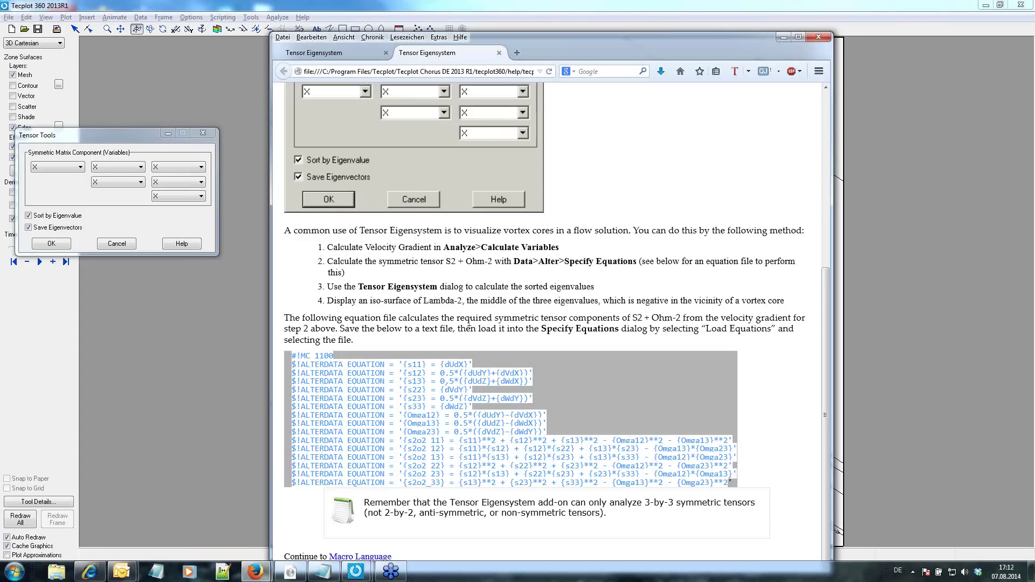
drag(325, 247, 544, 248)
click(367, 248)
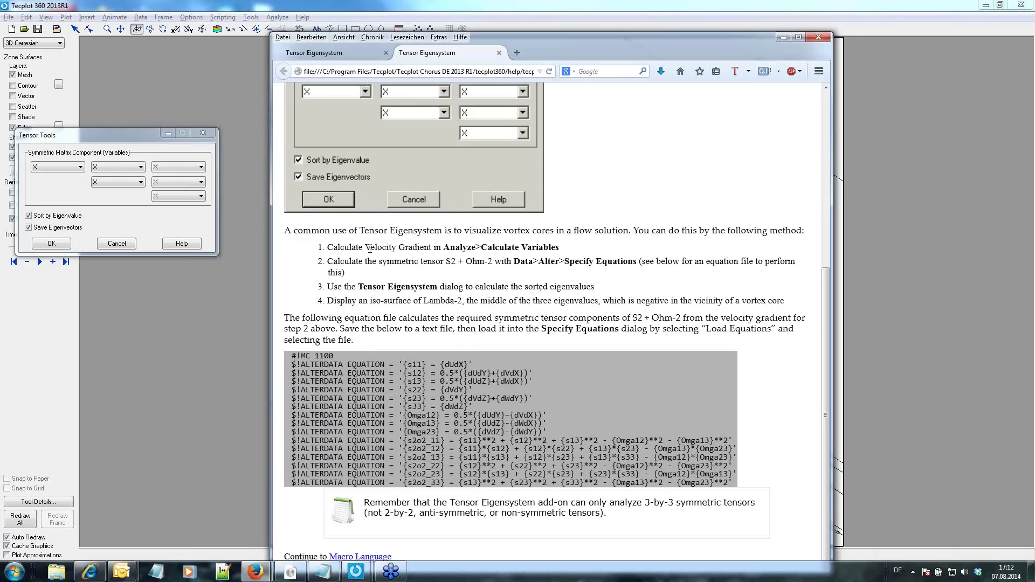
drag(444, 247, 477, 247)
scroll(468, 154, up, 2)
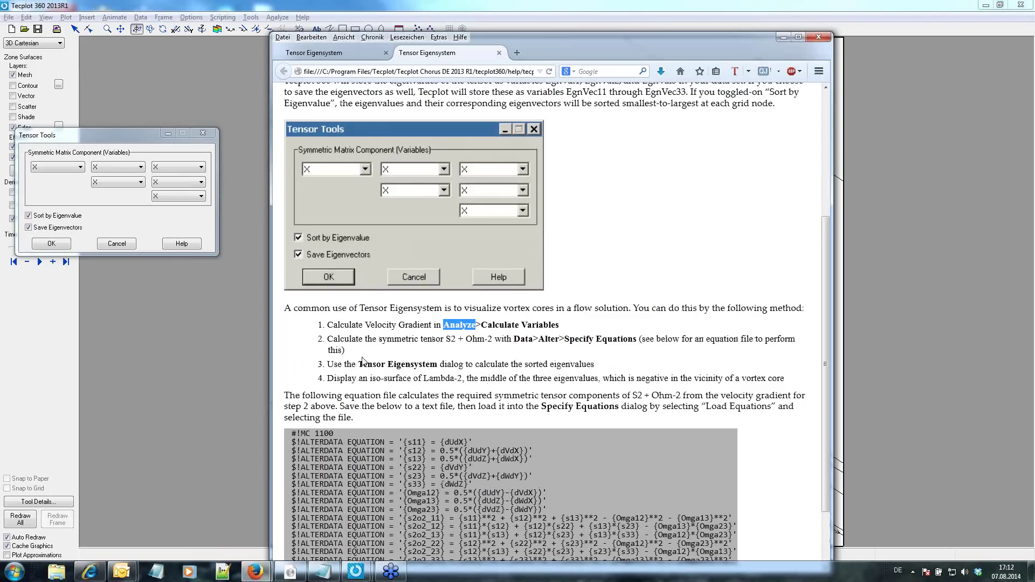
drag(426, 378, 451, 378)
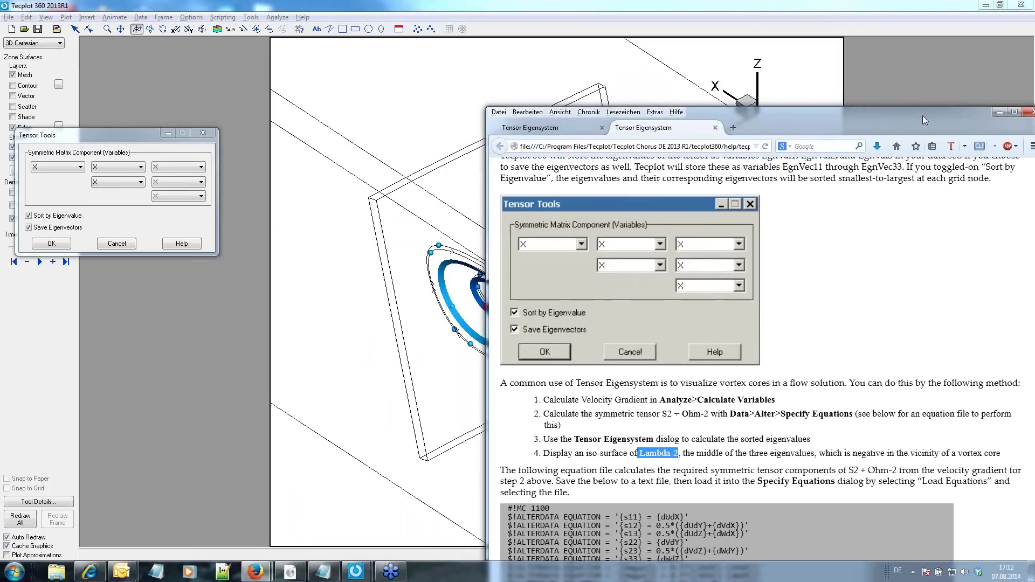
Move the help window aside and mark the velocity gradient calculation step.
drag(705, 40, 919, 102)
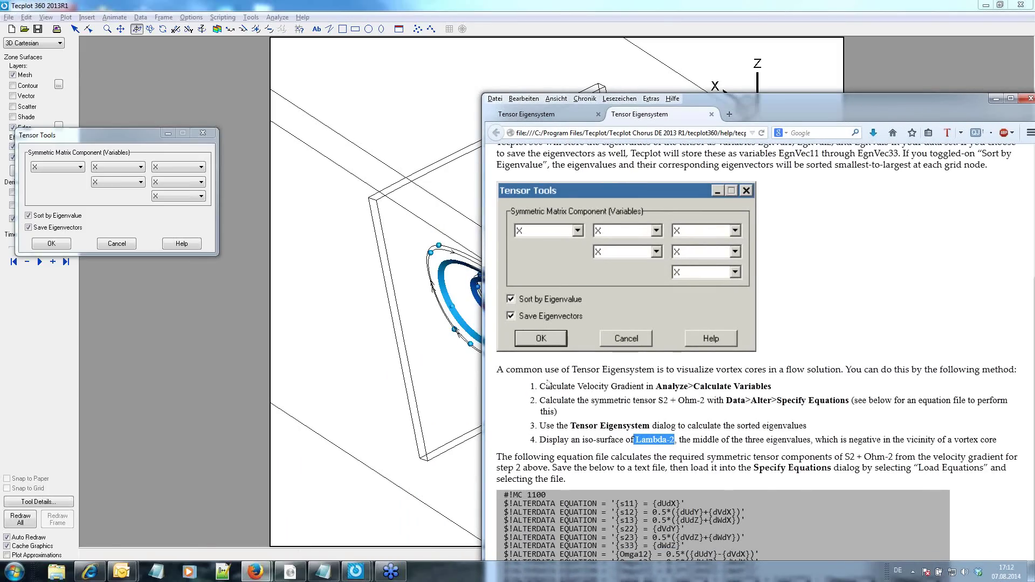
drag(541, 386, 783, 389)
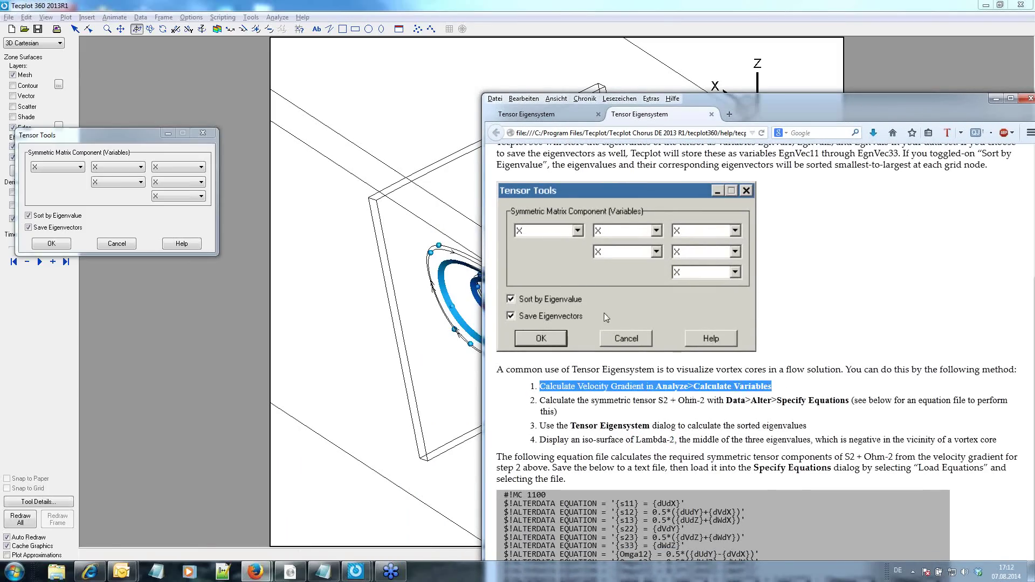
In Analyze > Calculate Variables, choose the Velocity Gradient (tensor) function.
click(253, 51)
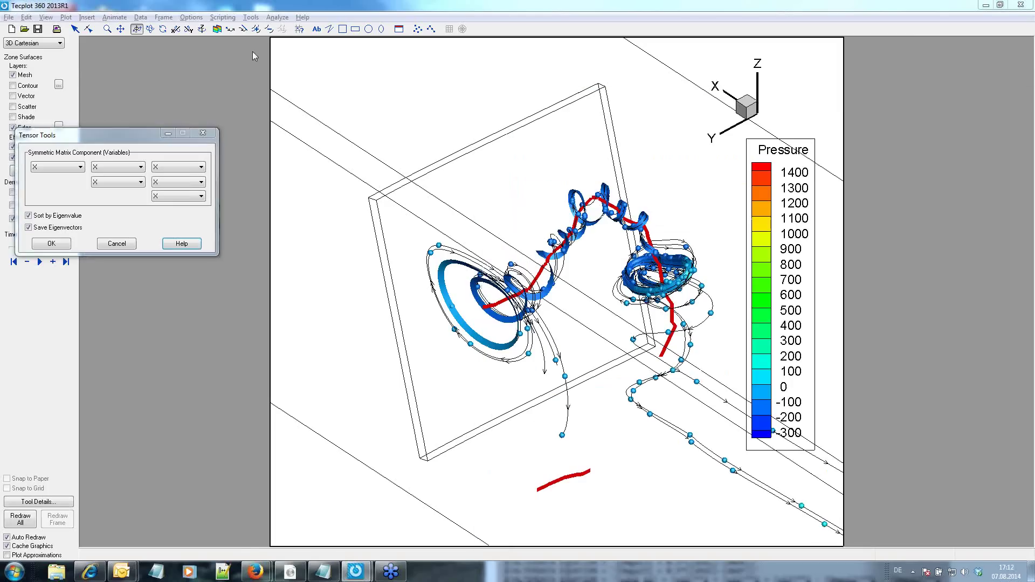
click(277, 17)
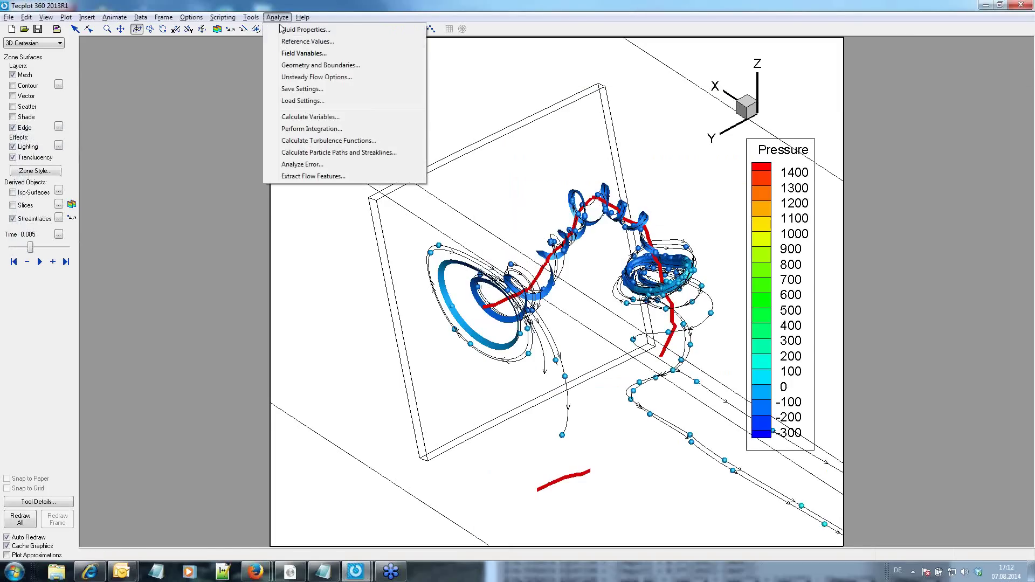
click(308, 116)
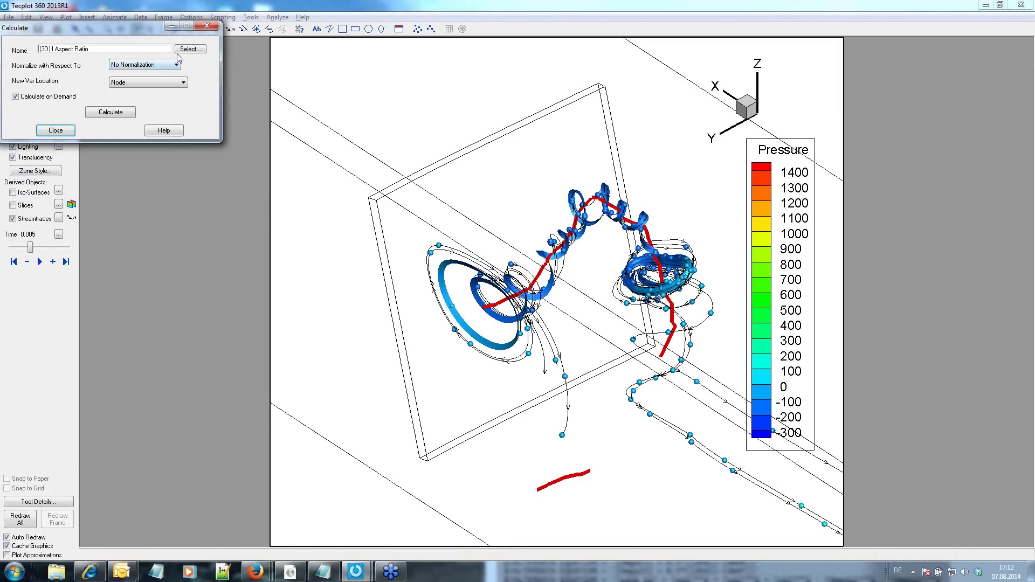
click(189, 49)
drag(148, 67, 157, 174)
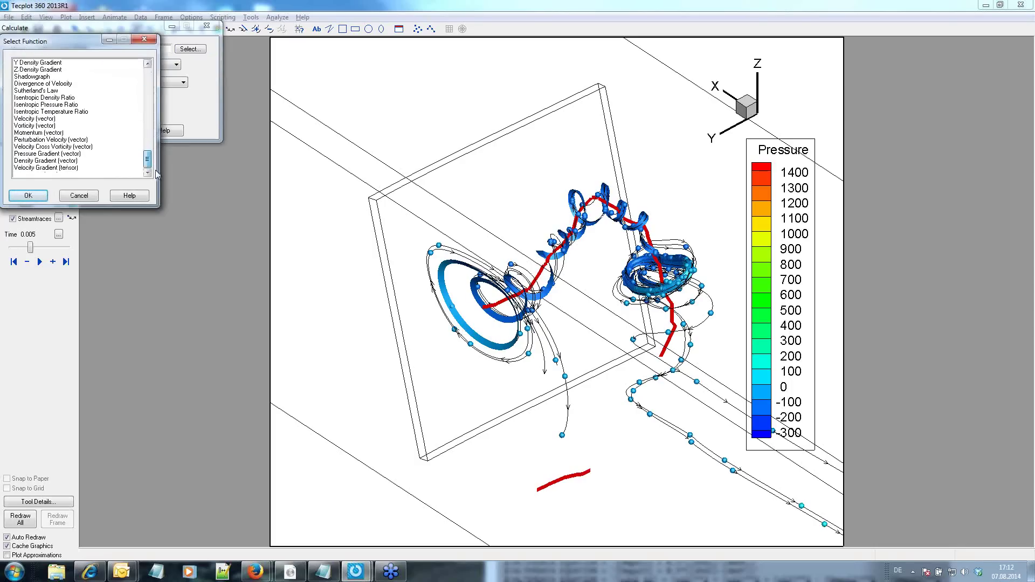
click(56, 169)
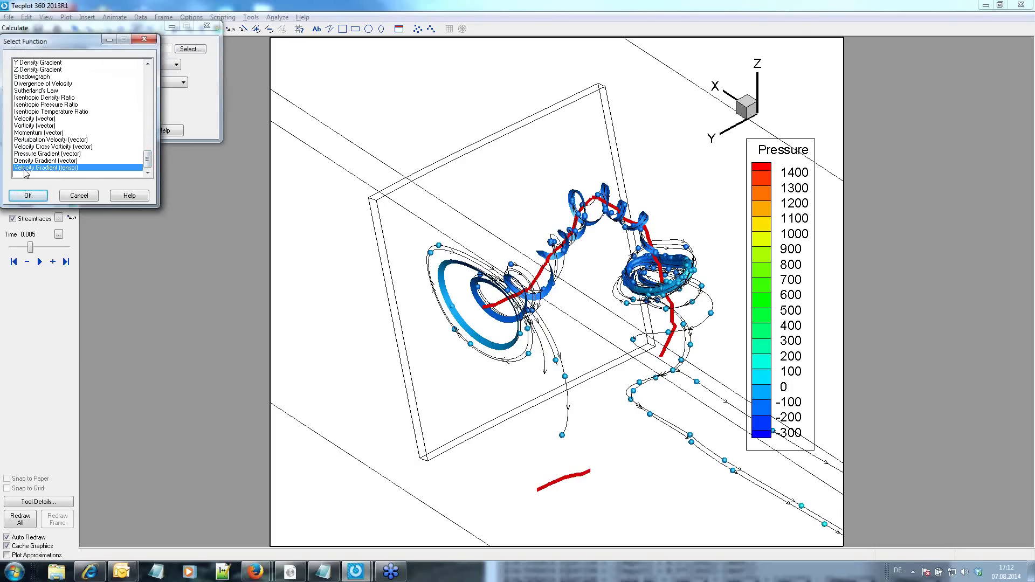
click(27, 196)
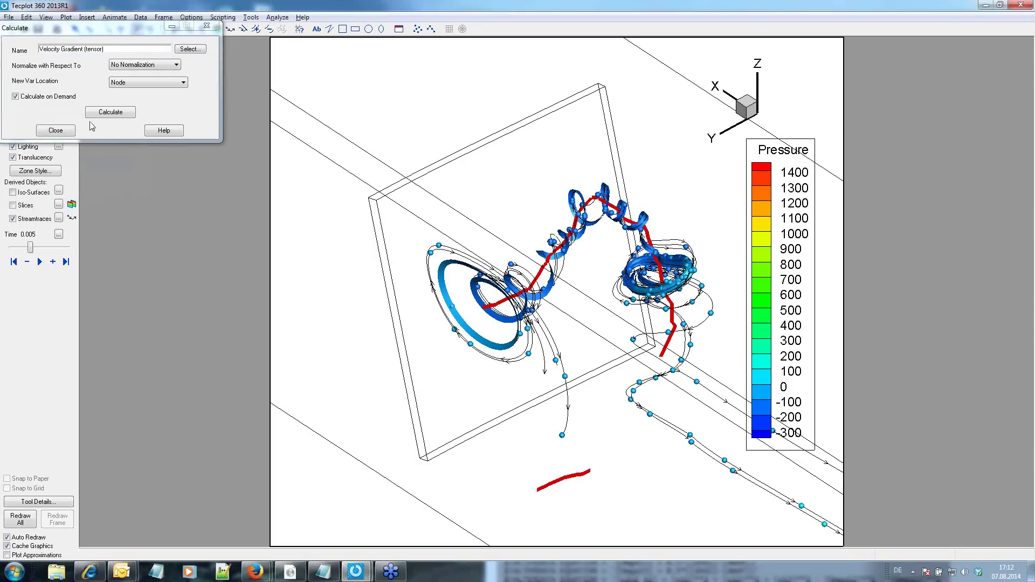
Calculate the tensor now rather than on demand, close the dialog and return to Firefox.
click(15, 97)
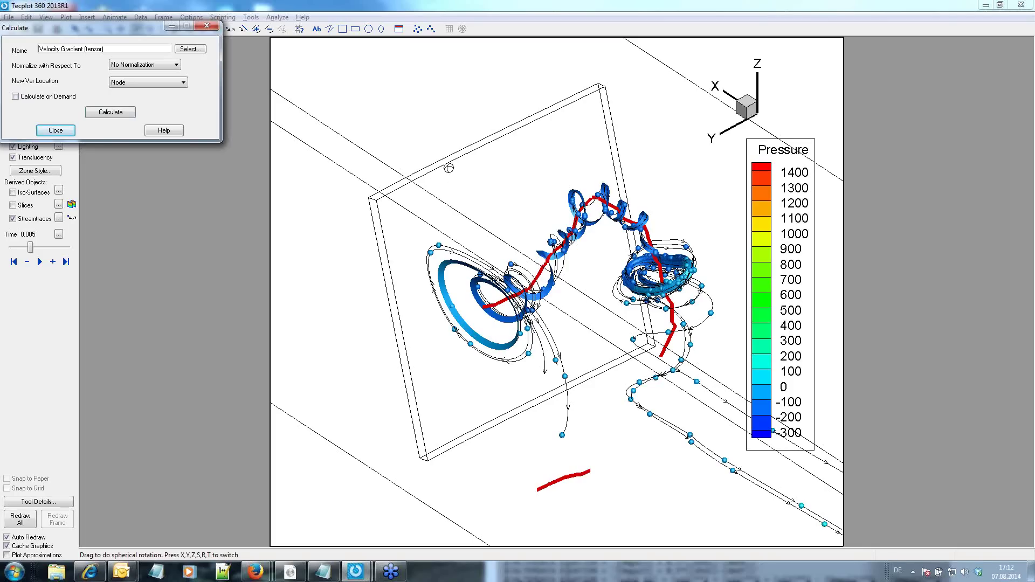
click(120, 115)
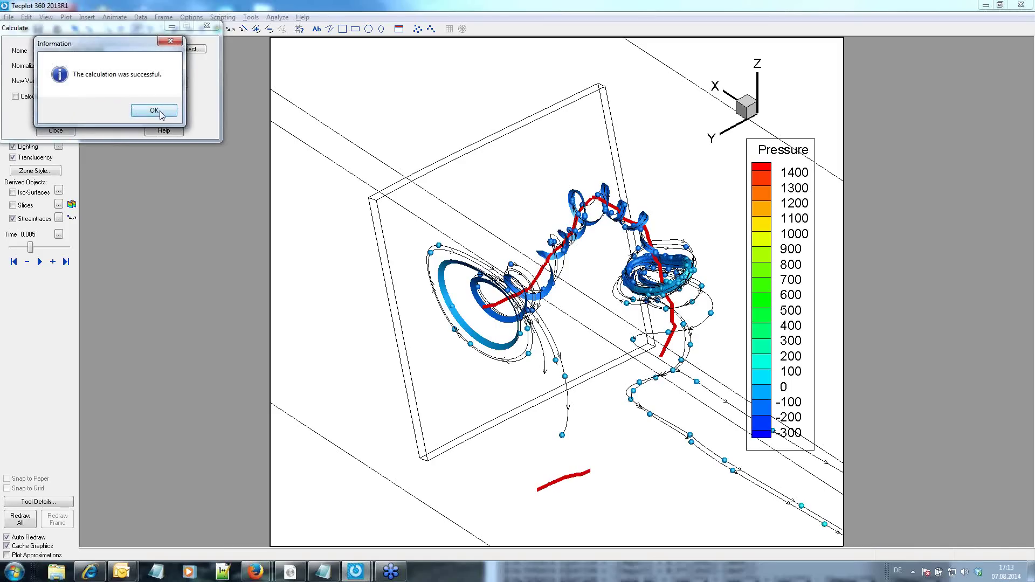
click(160, 111)
click(69, 132)
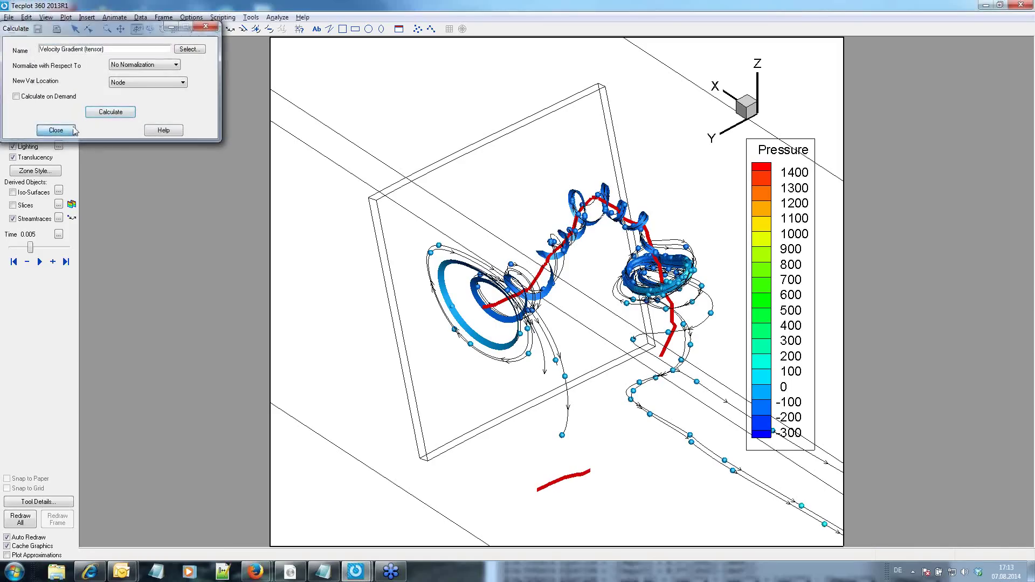
key(alt+Tab)
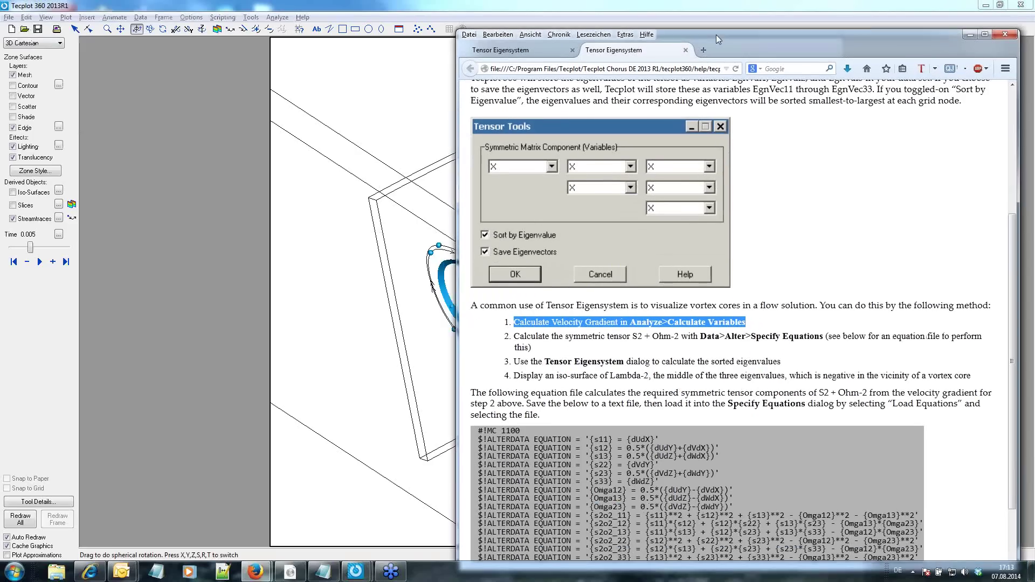
Mark step 2 of the help page and move the Firefox window down to the lower right.
drag(738, 81, 714, 35)
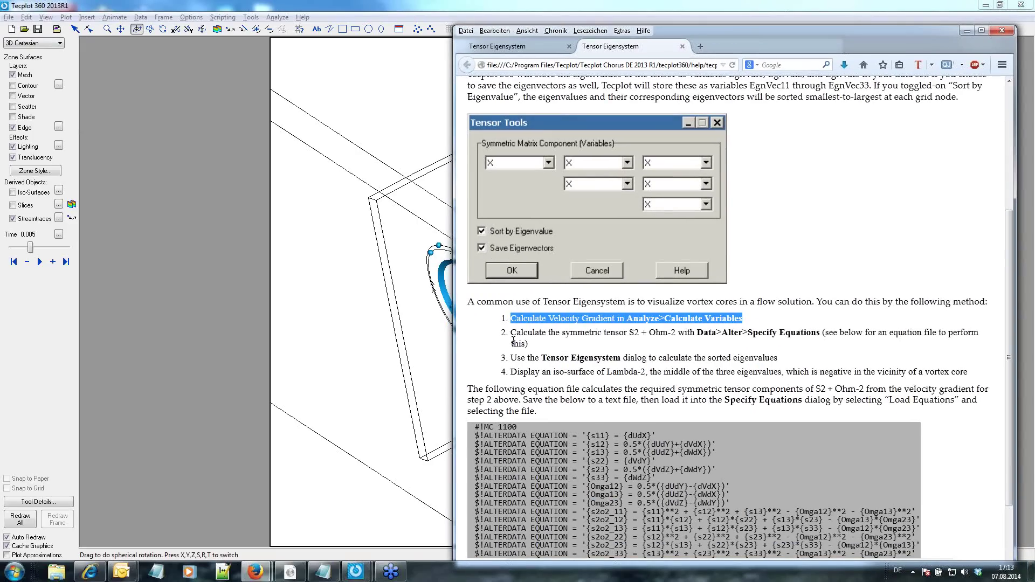
drag(511, 333, 647, 333)
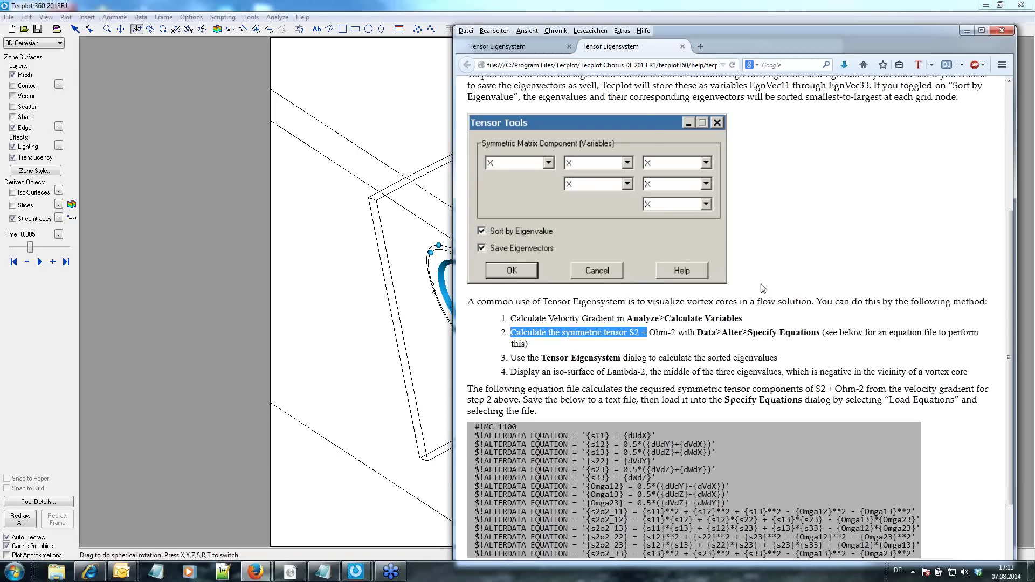
scroll(692, 70, down, 2)
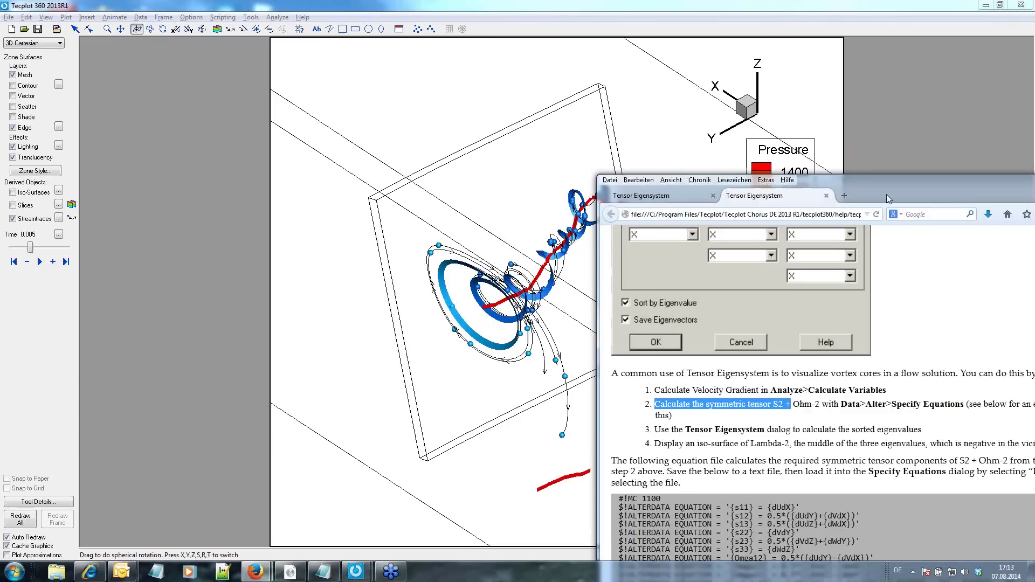
drag(734, 32, 887, 195)
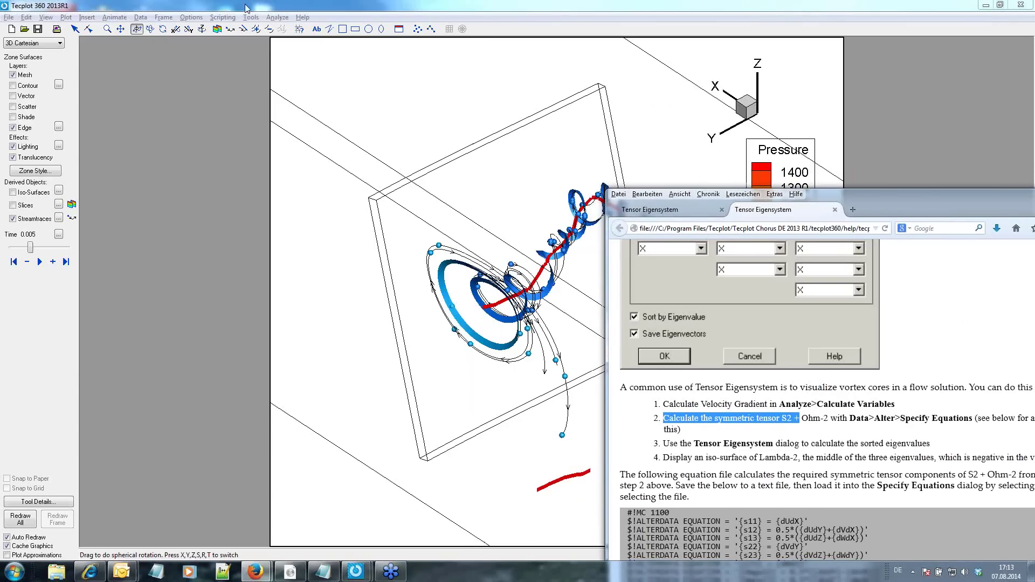
Open Data > Alter > Specify Equations and move the dialog left of the plot.
click(147, 18)
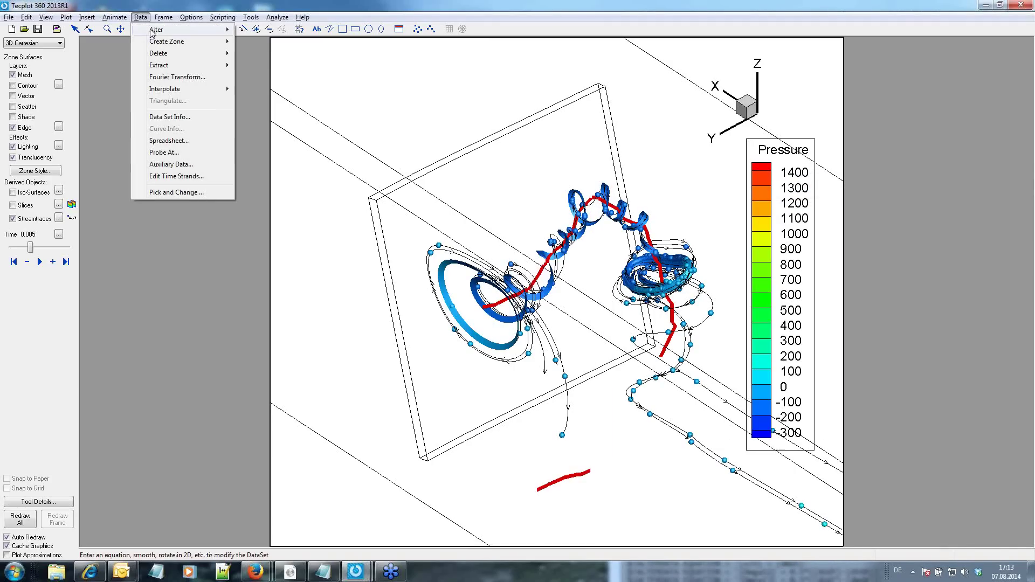
click(288, 30)
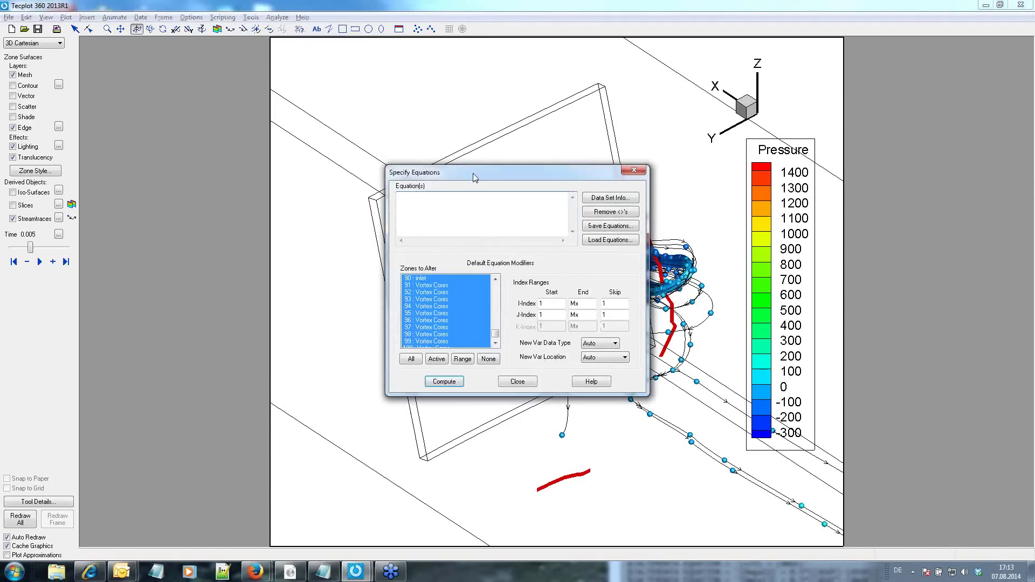
drag(473, 173, 189, 131)
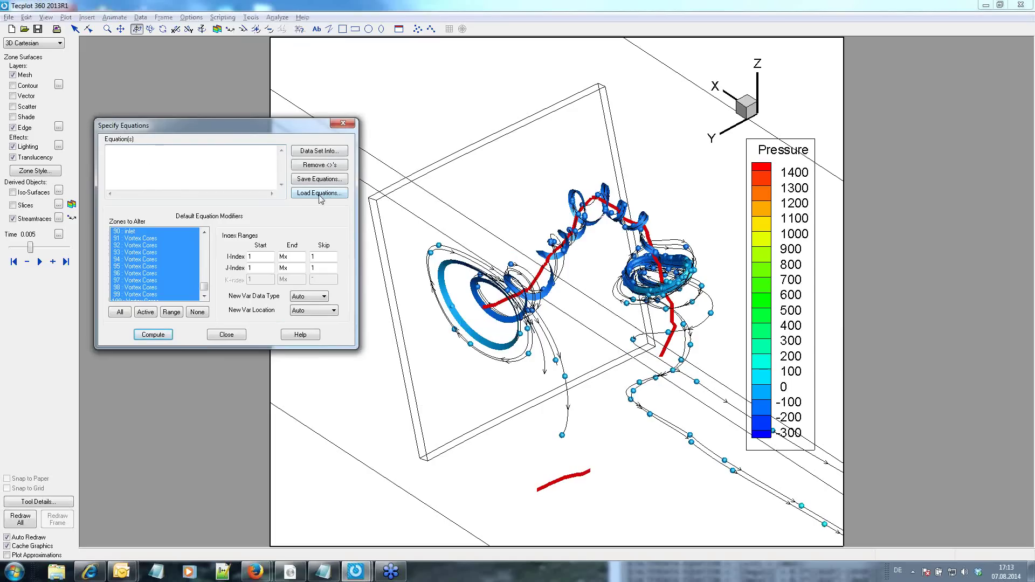
In Notepad, browse to C:\tmp and open the tensor equation file.
click(323, 572)
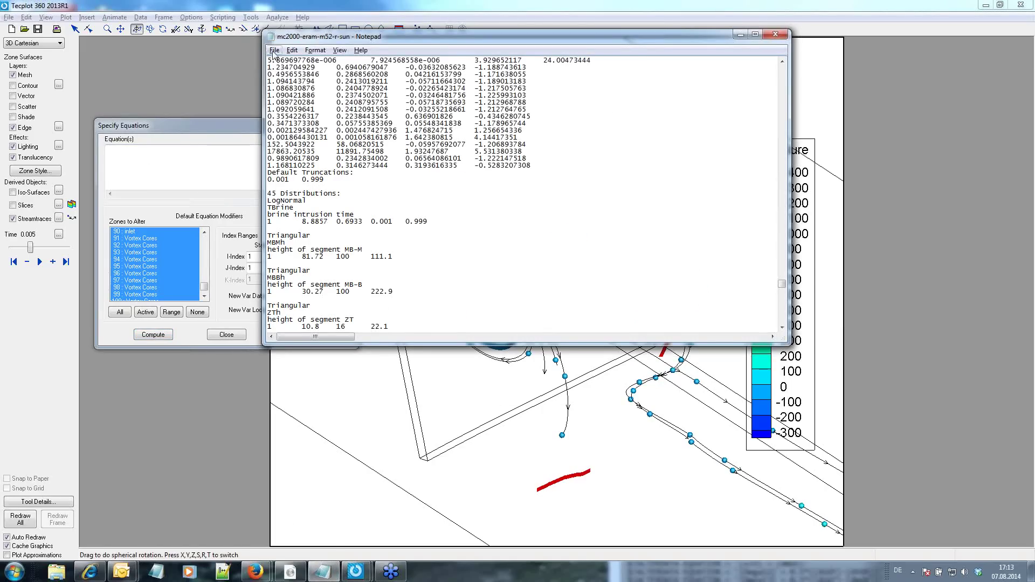
click(275, 51)
click(295, 74)
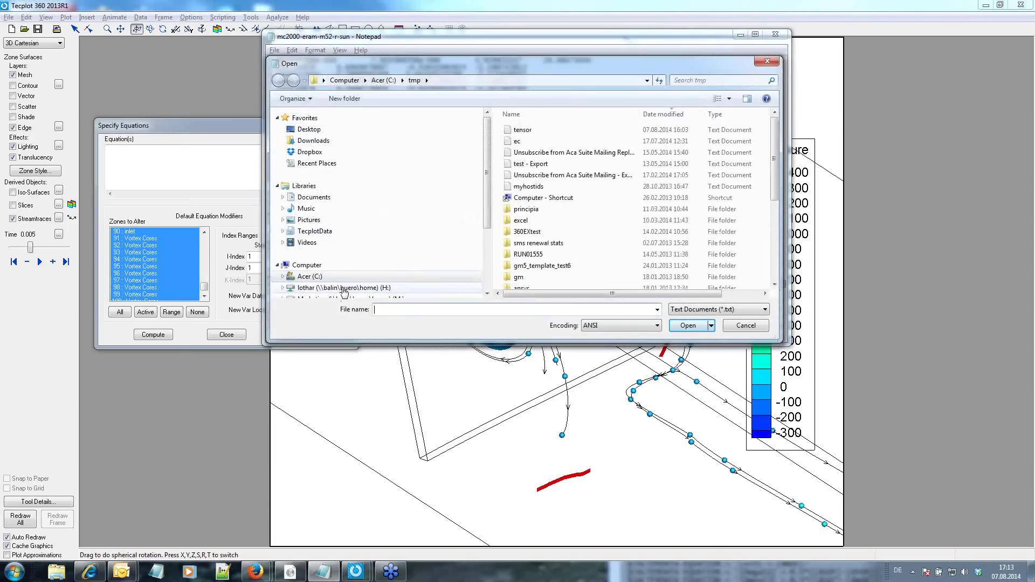
click(310, 276)
double_click(519, 277)
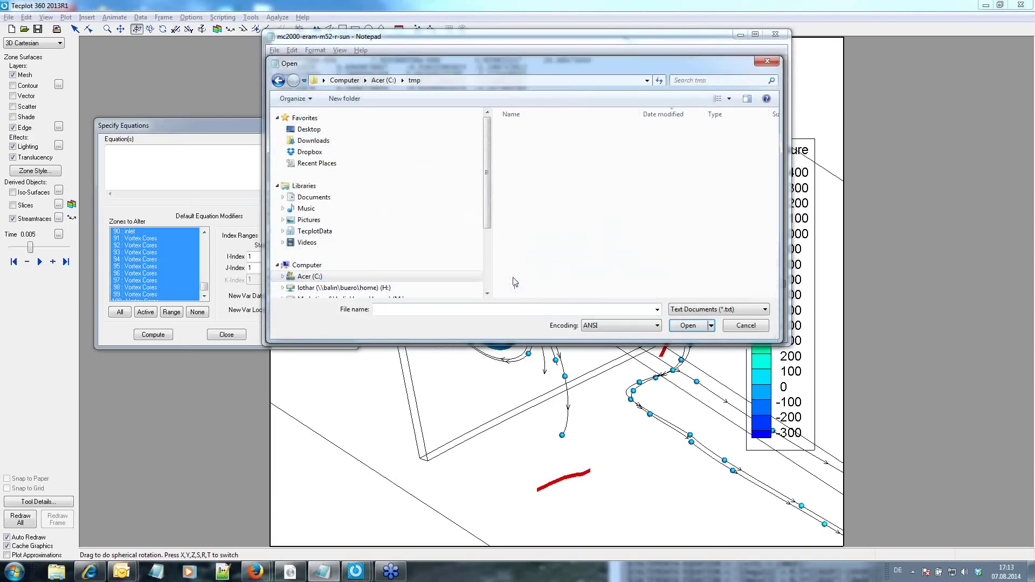
double_click(523, 130)
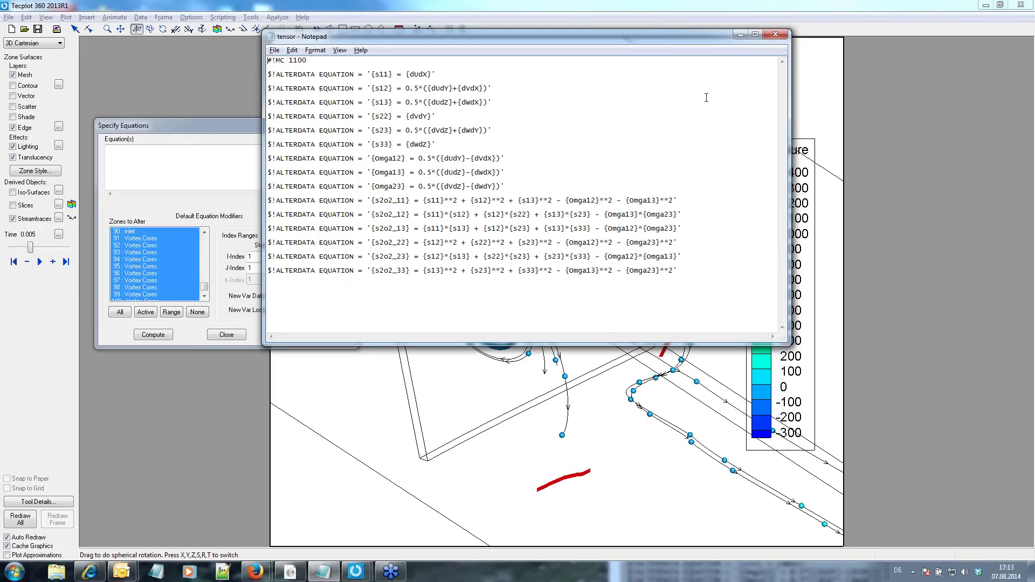
Close Notepad and load the equations from C:\tmp\tensor, showing All Files to find it.
click(776, 34)
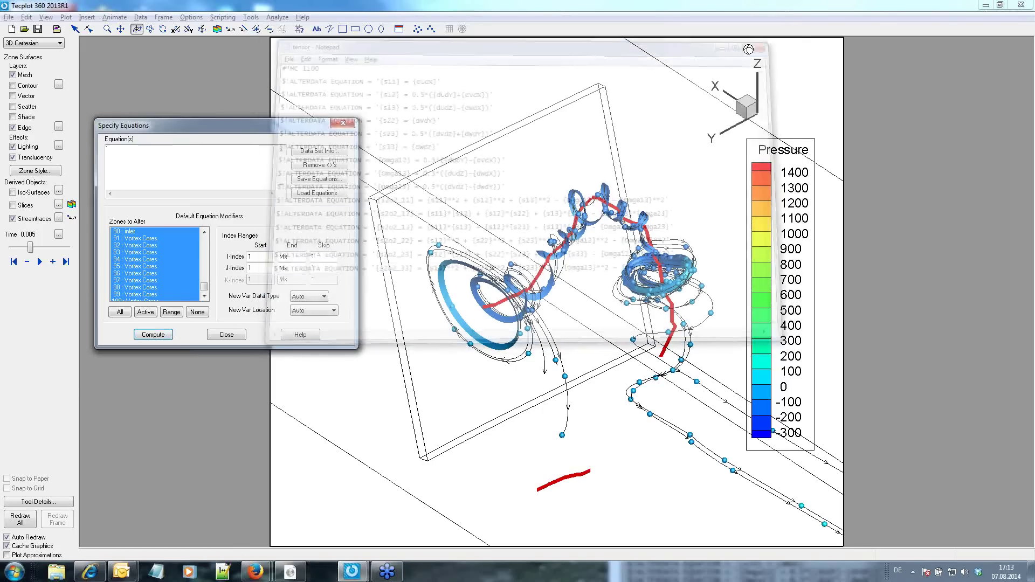
click(320, 193)
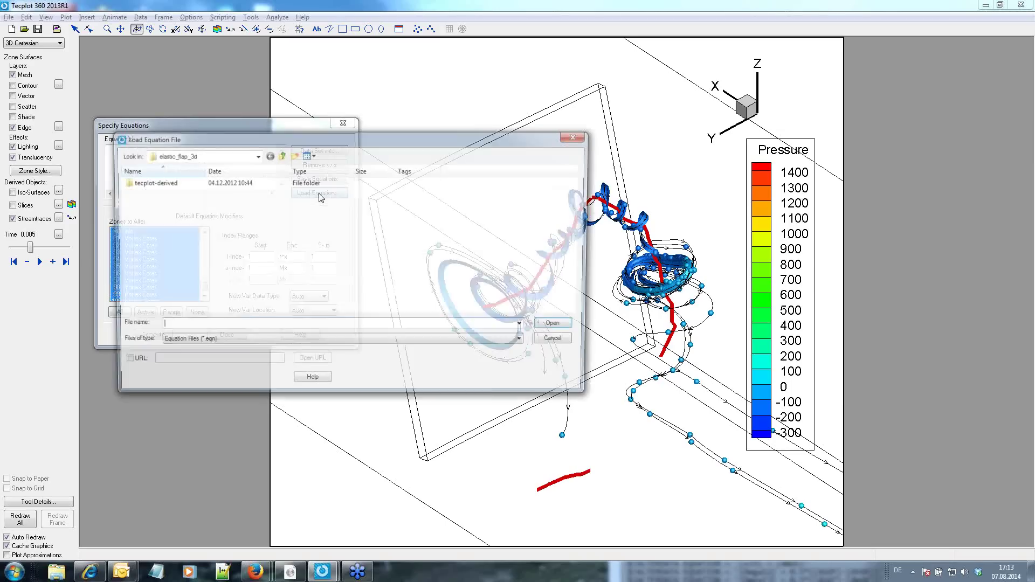
click(189, 155)
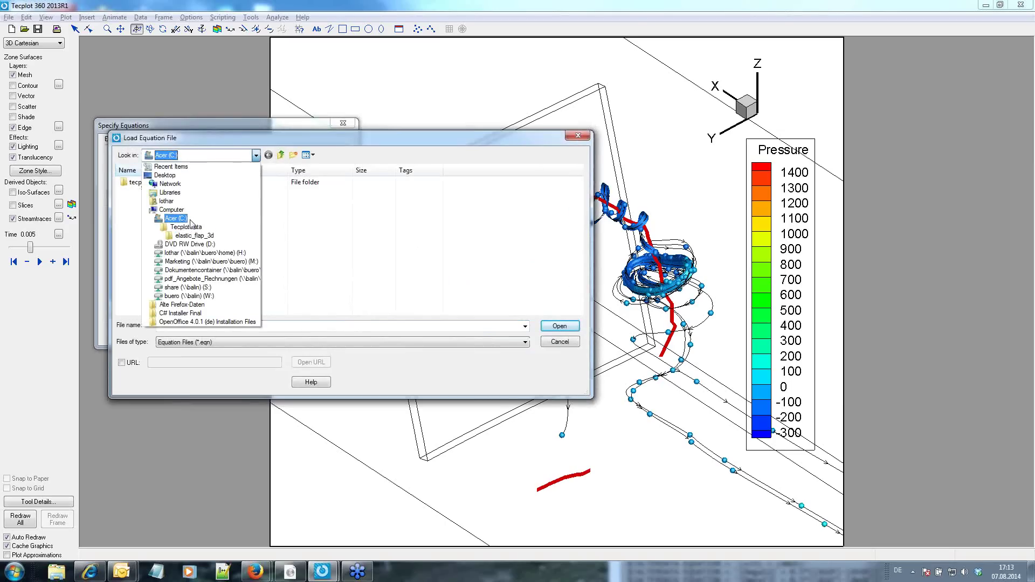
click(174, 220)
scroll(162, 303, down, 1)
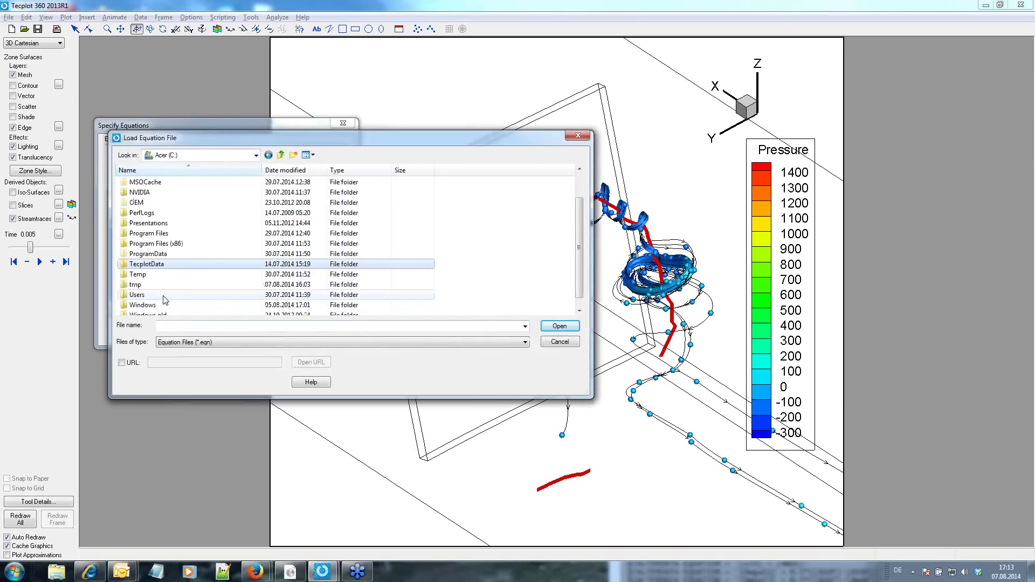
double_click(163, 284)
click(185, 257)
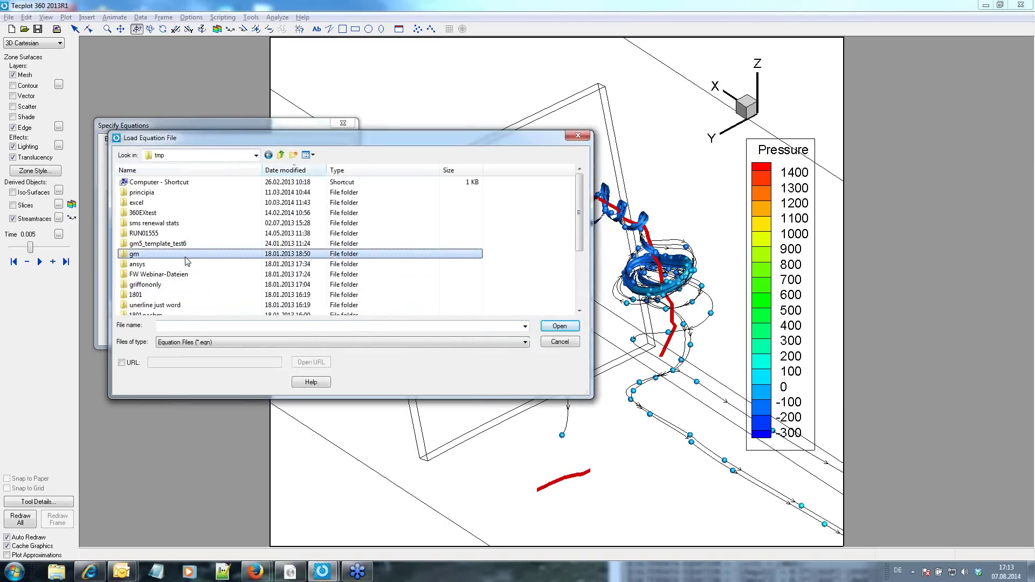
scroll(323, 267, down, 3)
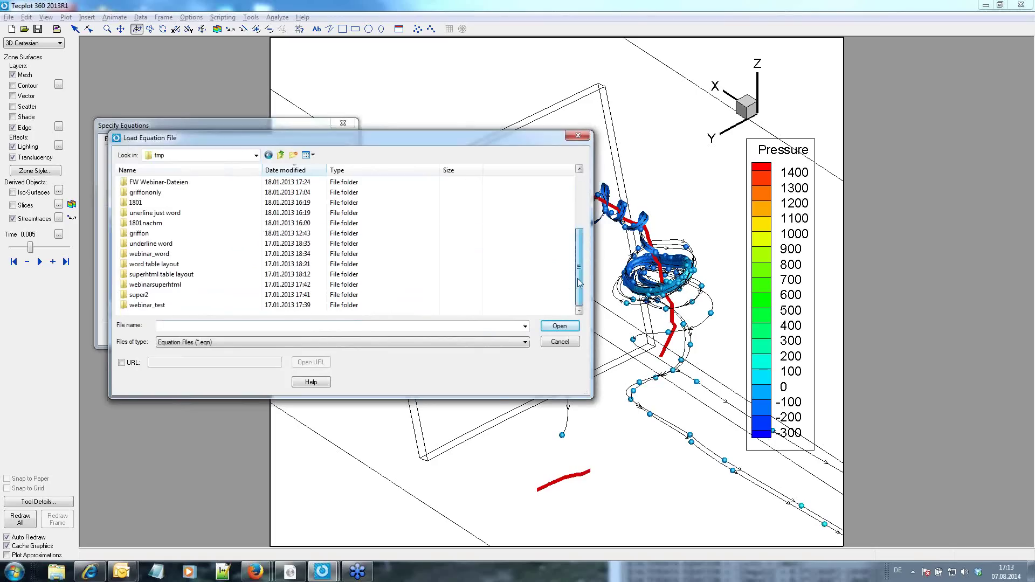
click(390, 267)
click(286, 341)
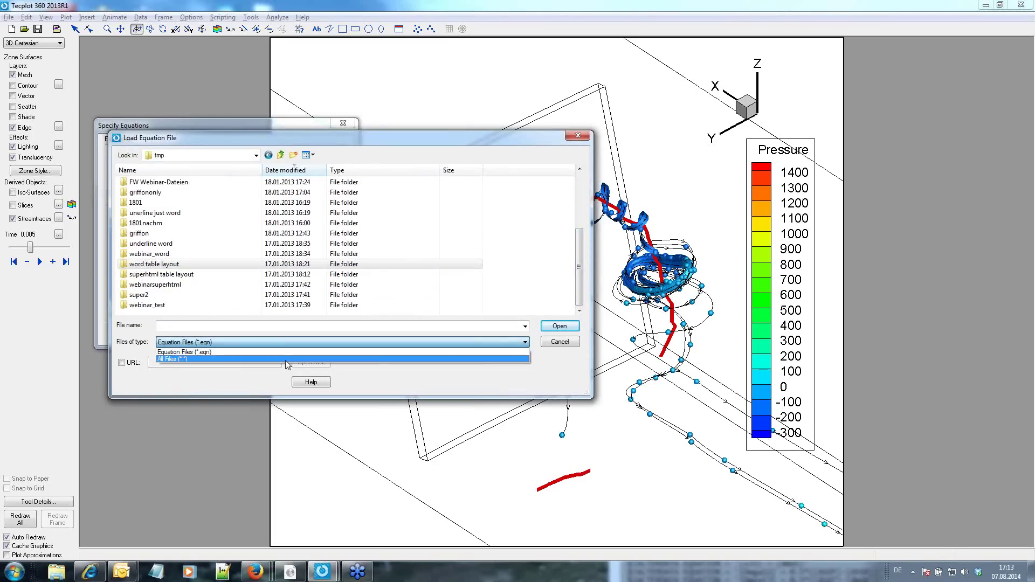
click(286, 359)
double_click(184, 264)
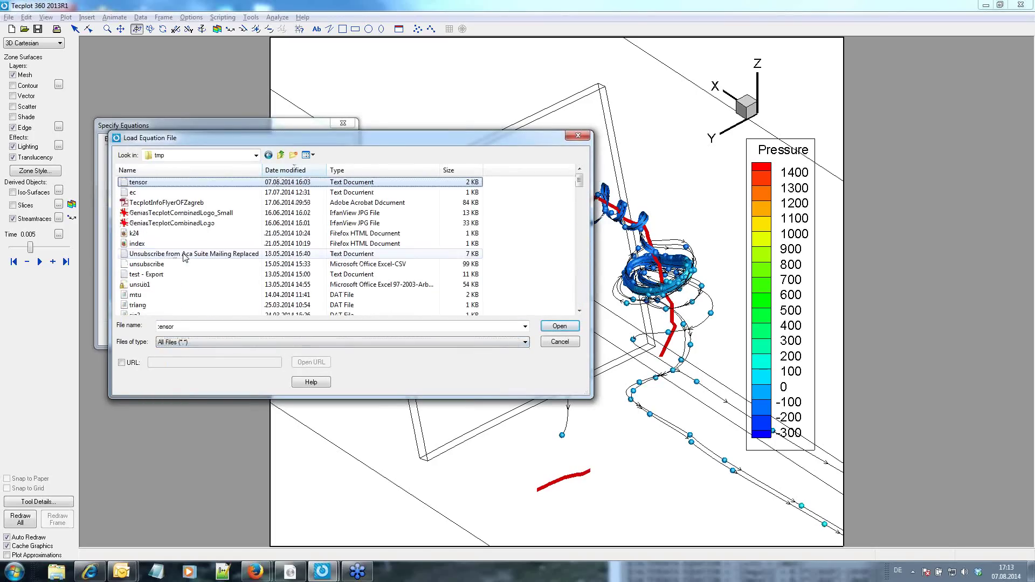
double_click(139, 181)
drag(186, 194, 167, 195)
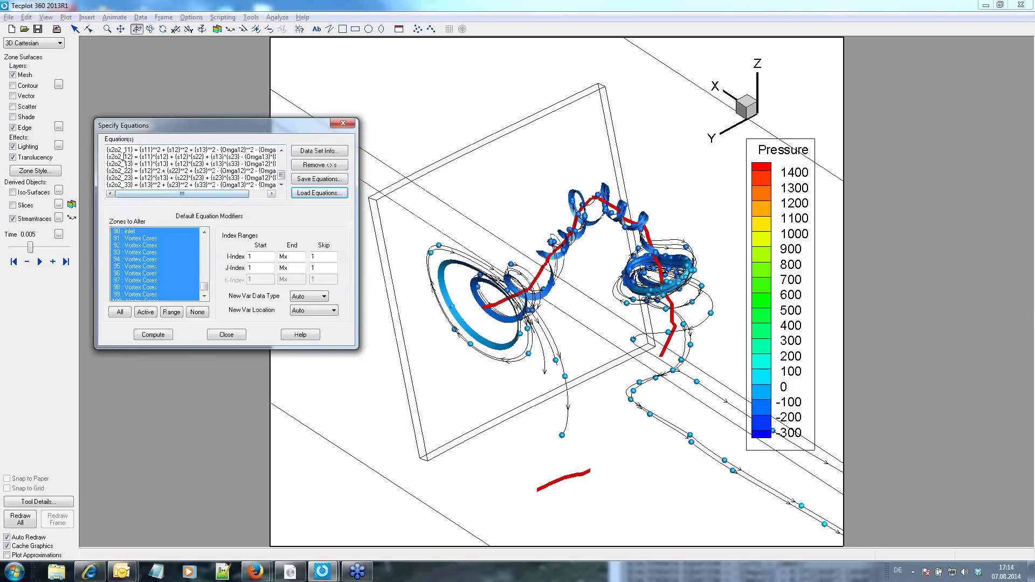
Compute the tensor equations, confirm the successful data alteration and dismiss the equation dialog.
drag(257, 124, 251, 112)
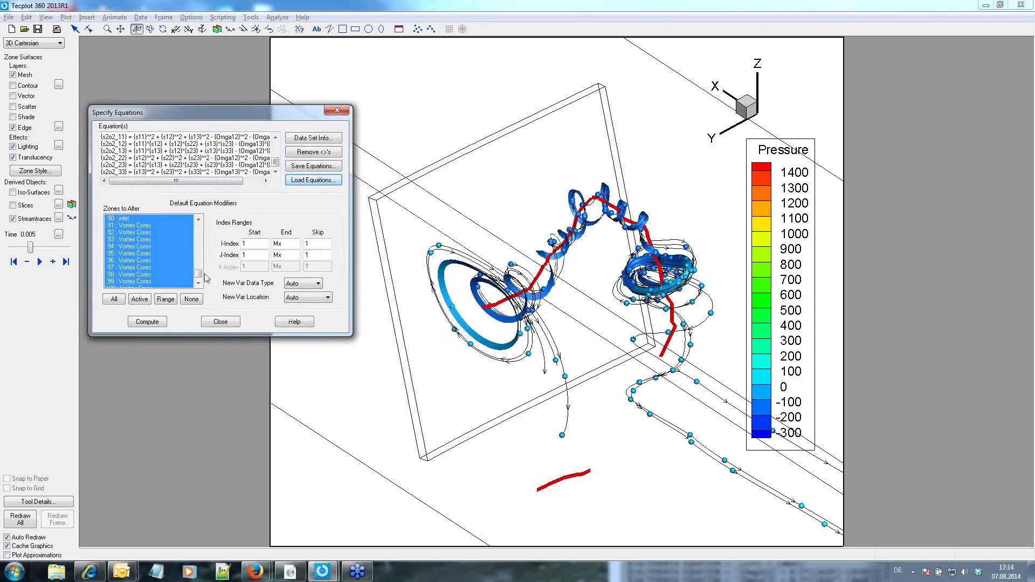
click(156, 325)
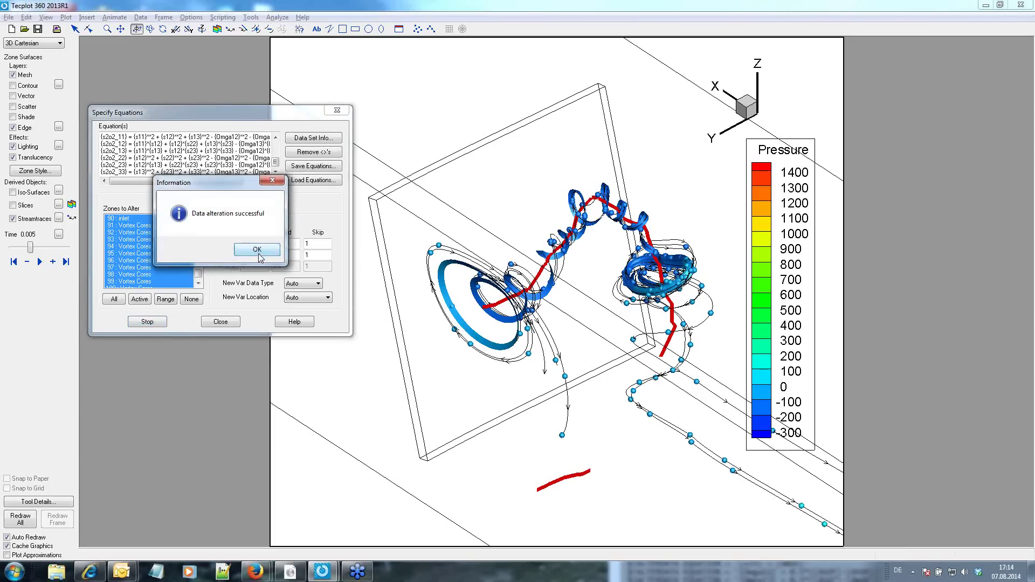
click(257, 250)
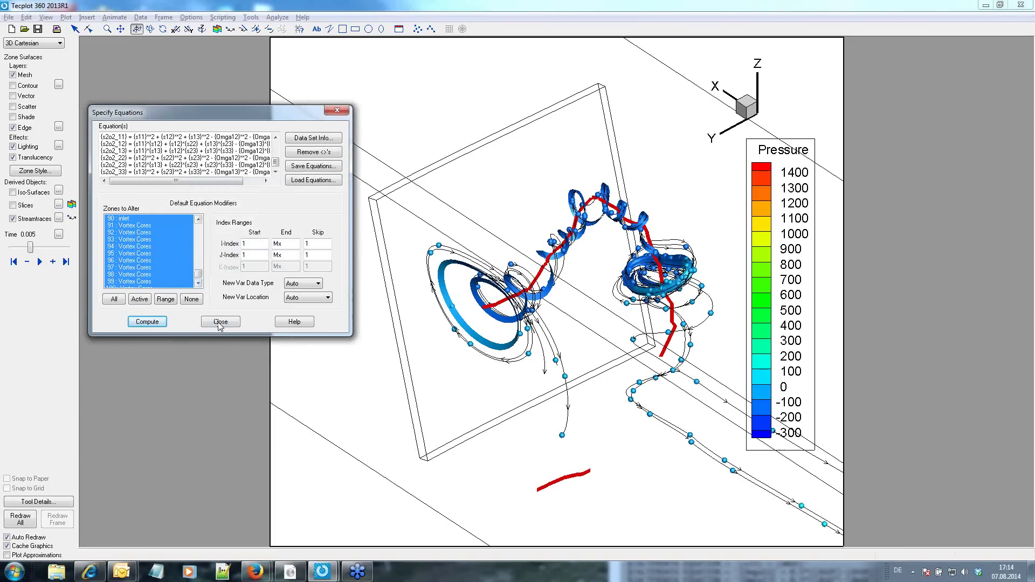
click(337, 110)
click(141, 17)
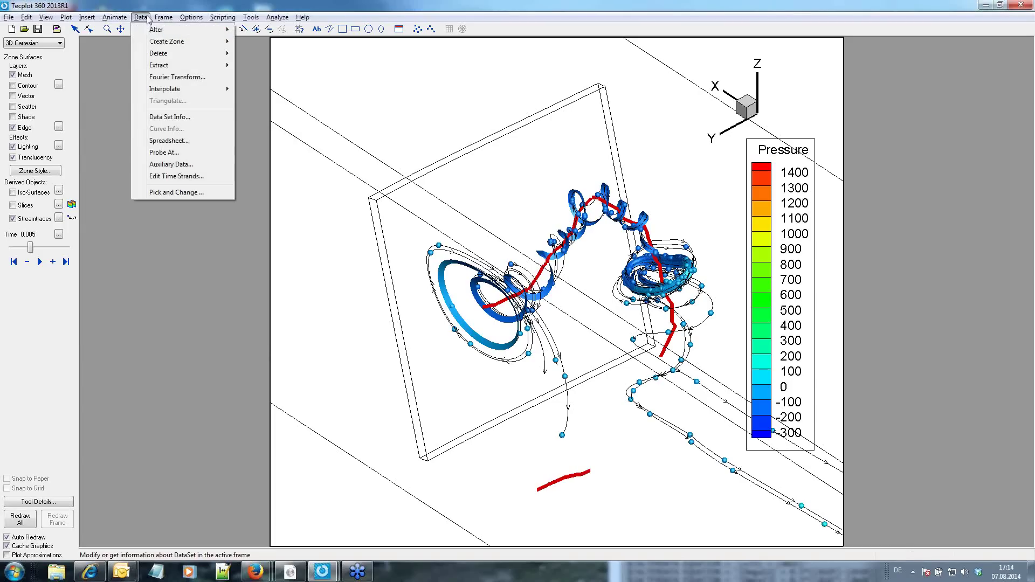
Show the Data Set Information with the new s2o2 variables listed.
click(169, 116)
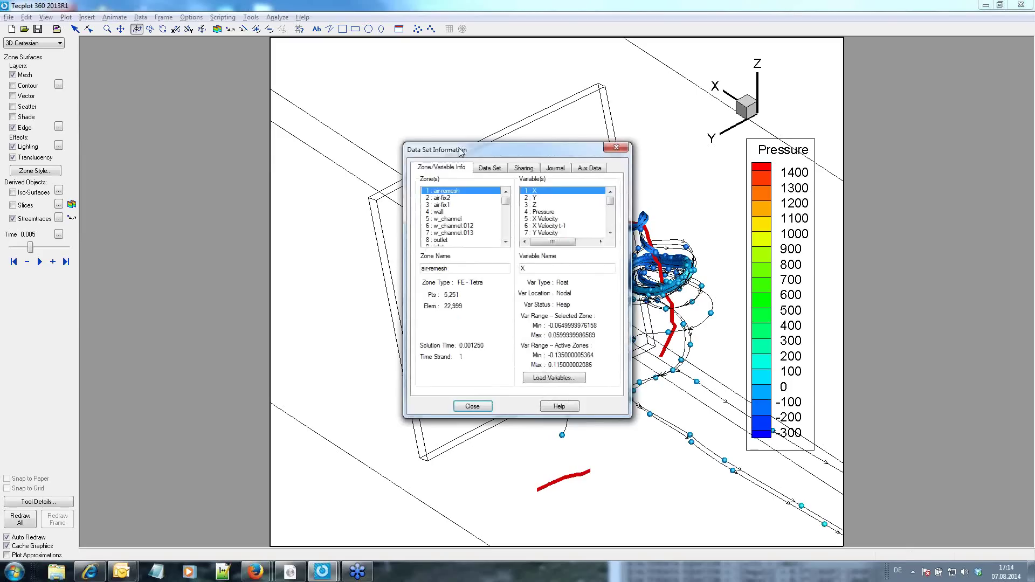
drag(462, 150, 172, 94)
drag(319, 140, 324, 177)
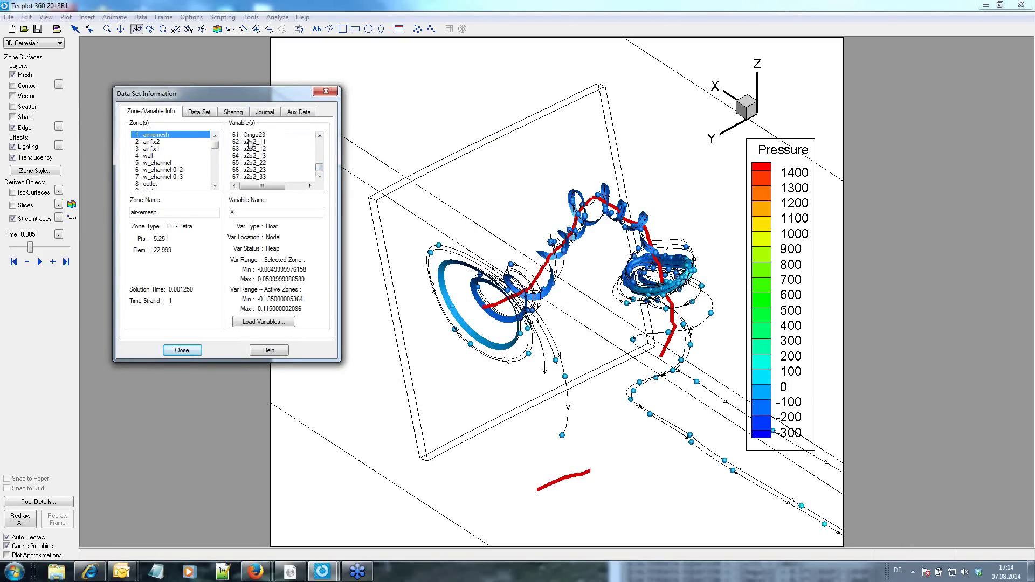
click(251, 17)
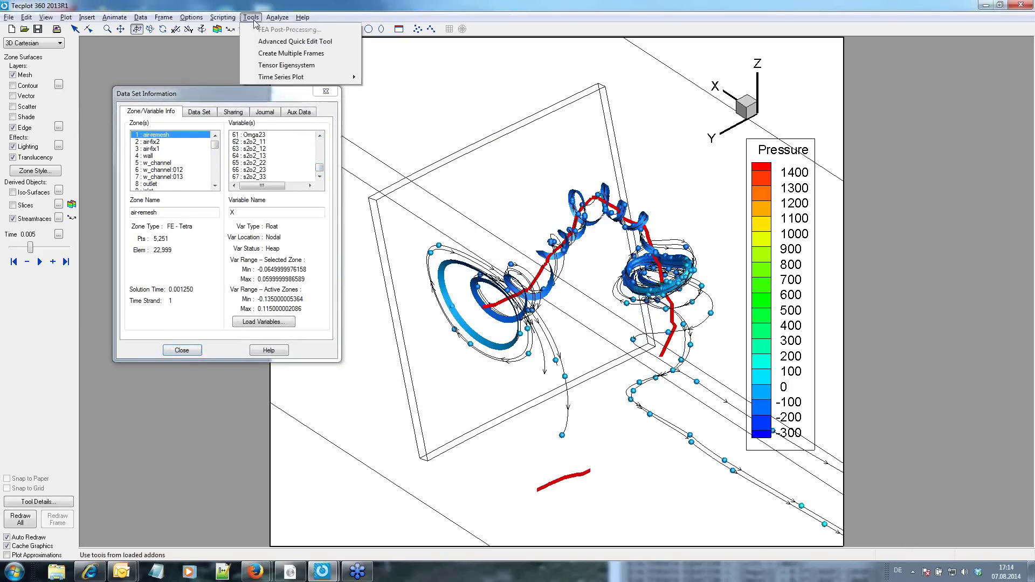
In Tensor Tools, set the first-row components to s2o2_11, s2o2_12 and s2o2_13.
click(279, 66)
drag(114, 133, 455, 99)
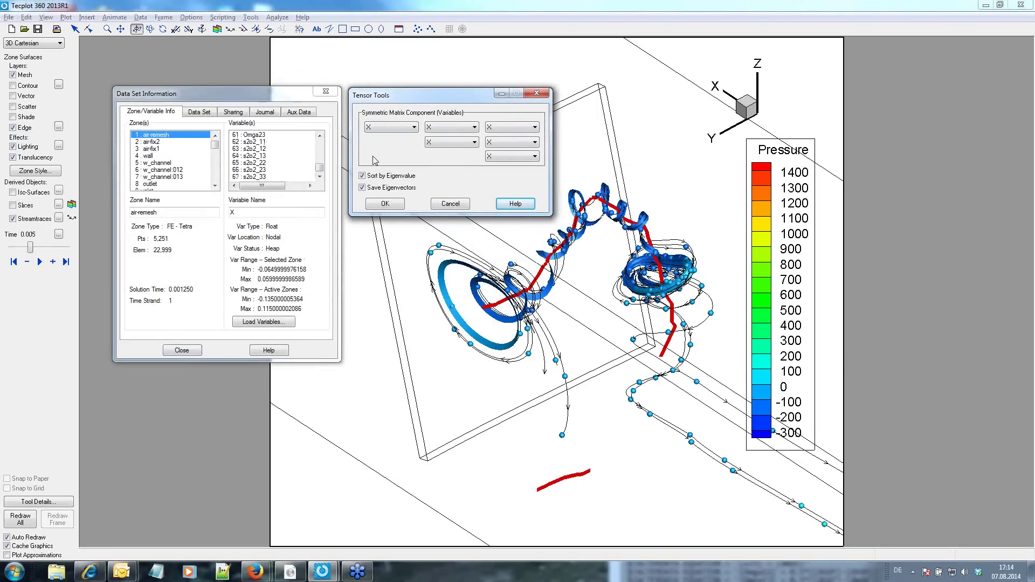
click(401, 131)
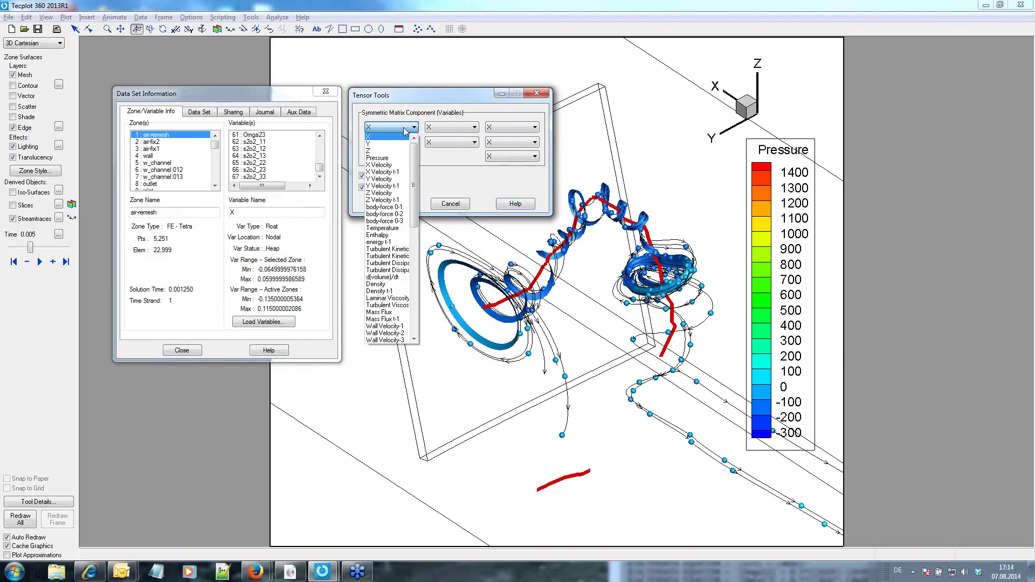
scroll(399, 301, down, 12)
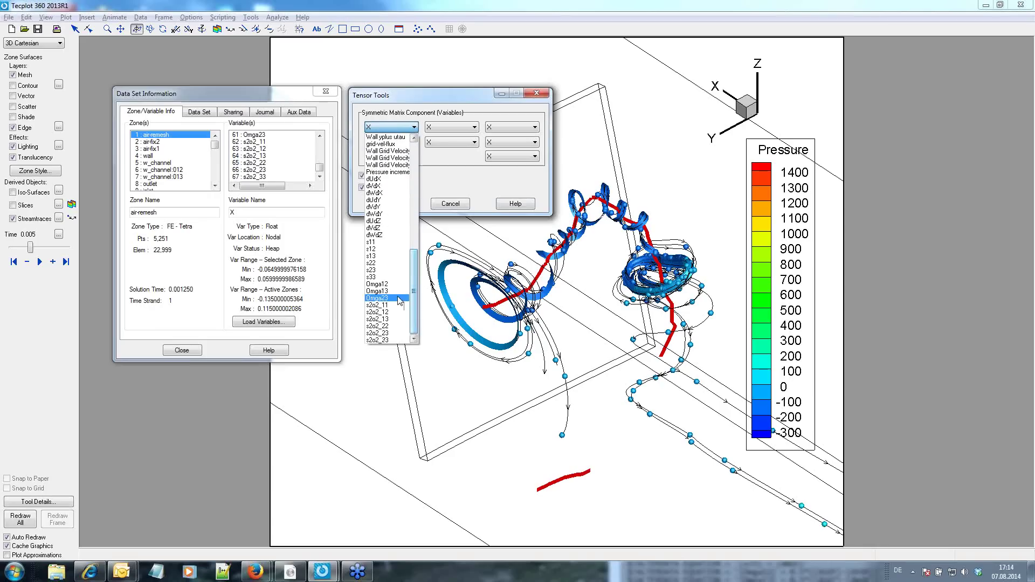
click(399, 305)
click(462, 127)
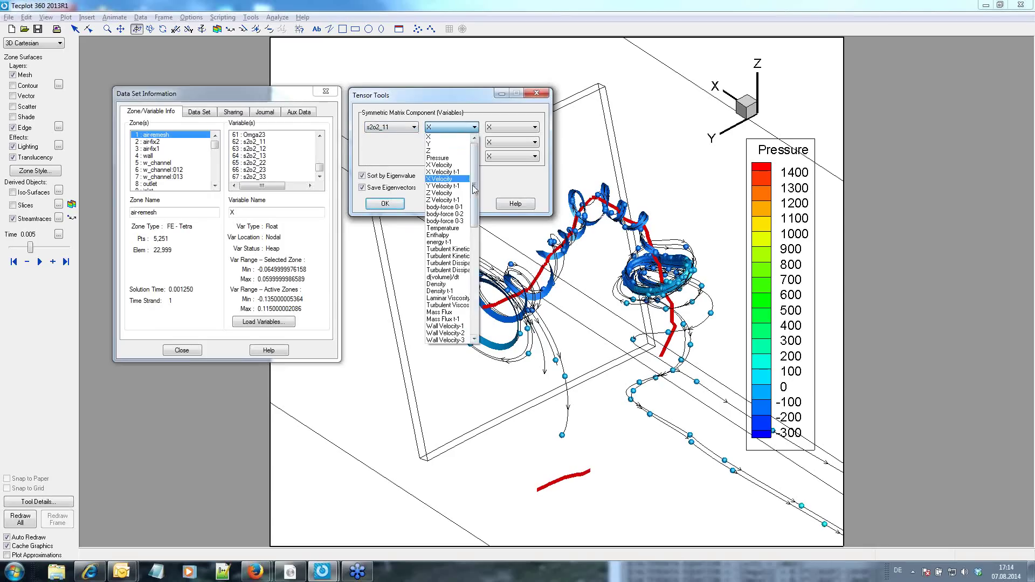
scroll(475, 188, down, 12)
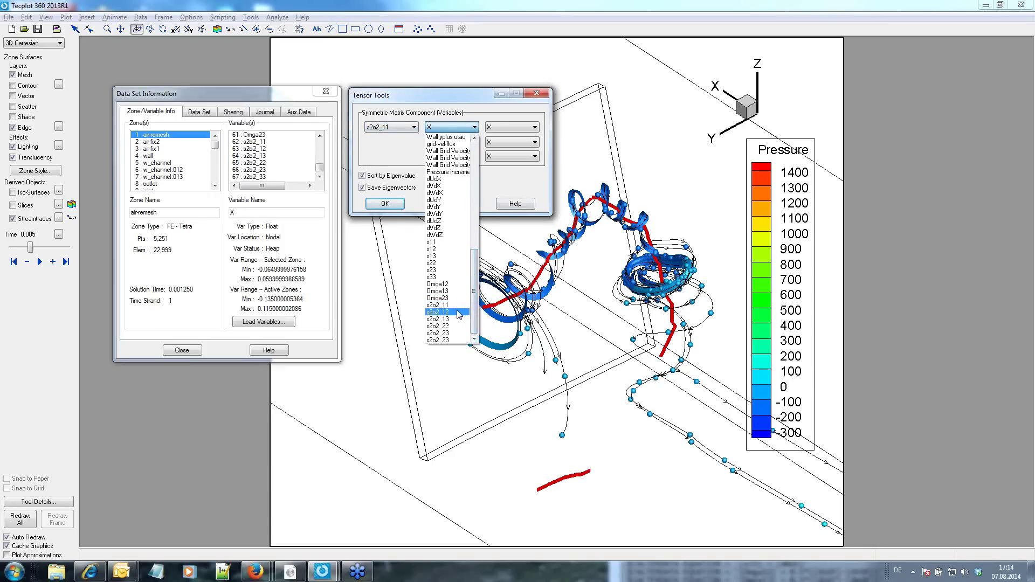
click(459, 314)
click(512, 127)
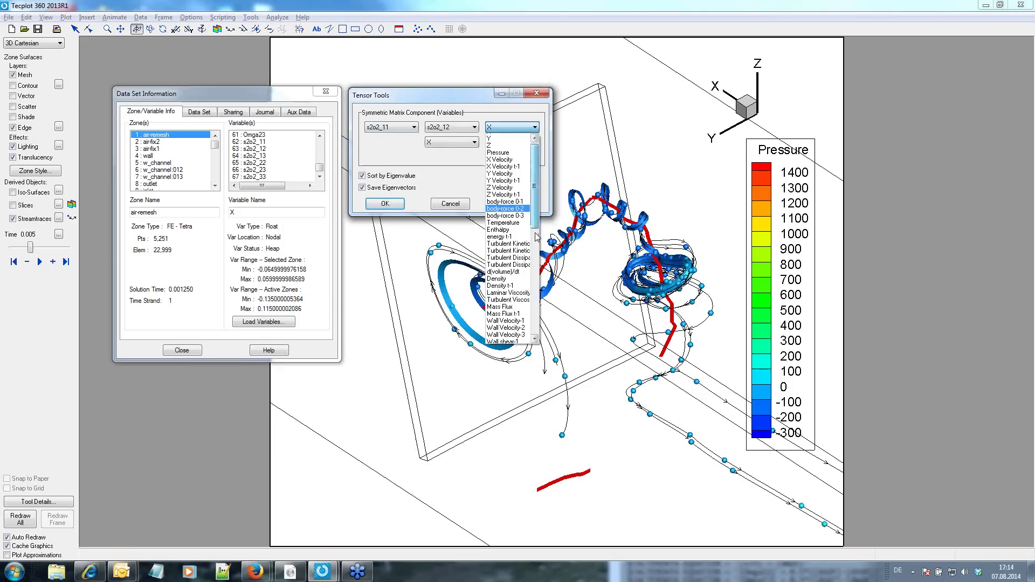
scroll(536, 235, down, 10)
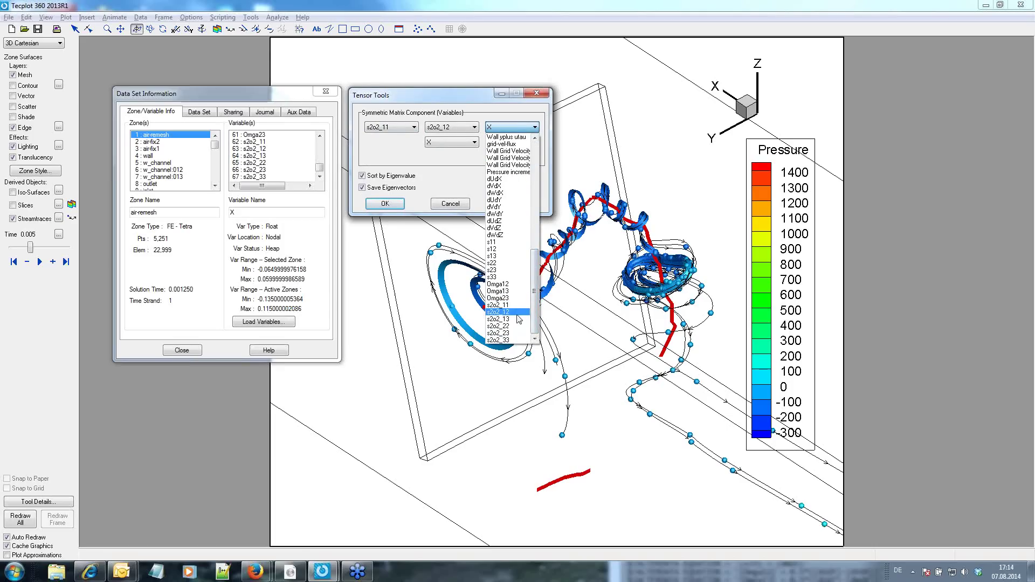
click(519, 319)
Set the remaining components to s2o2_22, s2o2_23 and s2o2_33.
click(466, 142)
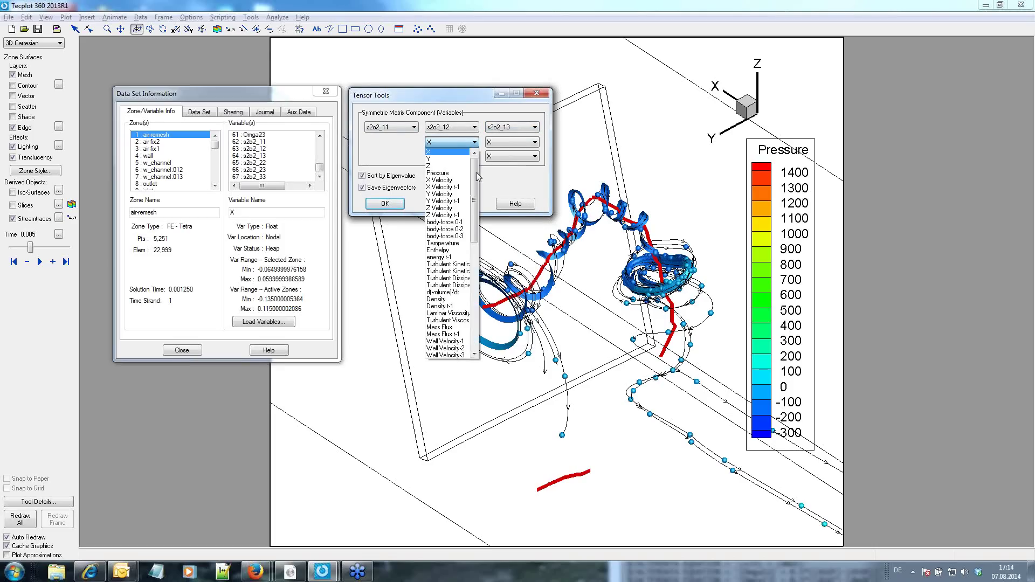
scroll(477, 173, down, 10)
click(465, 341)
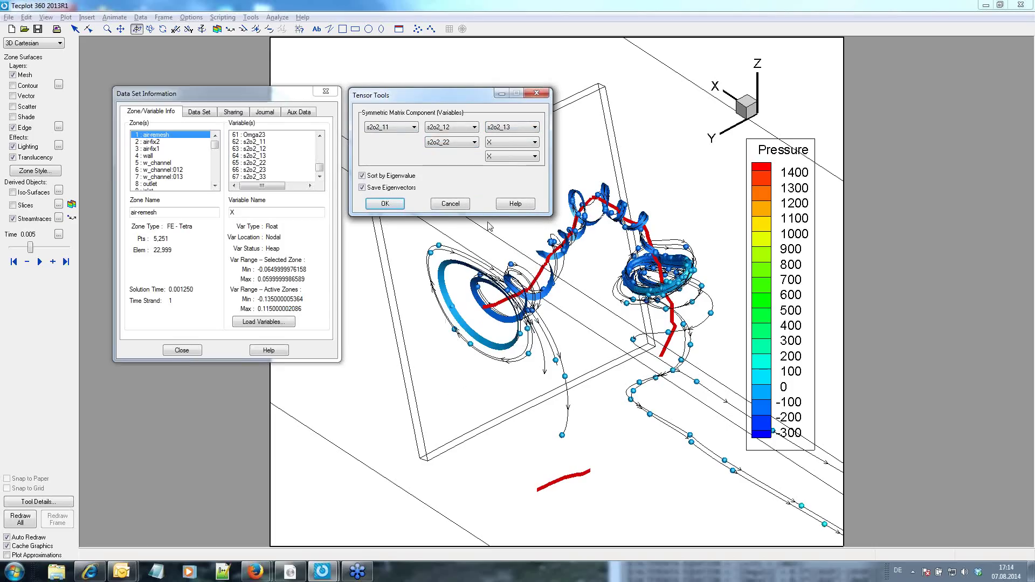
scroll(522, 219, down, 15)
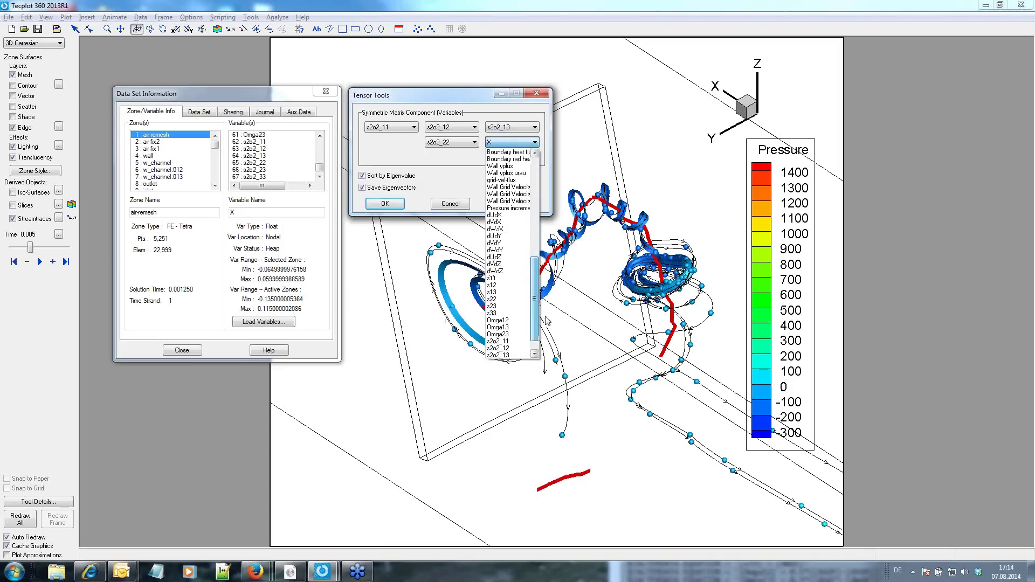
click(515, 348)
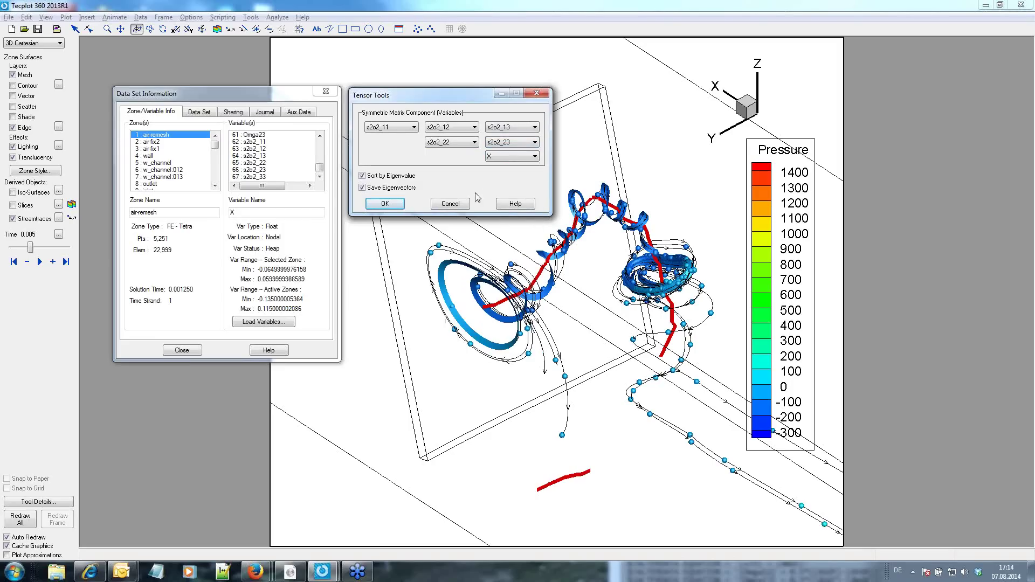
click(512, 156)
scroll(512, 323, down, 15)
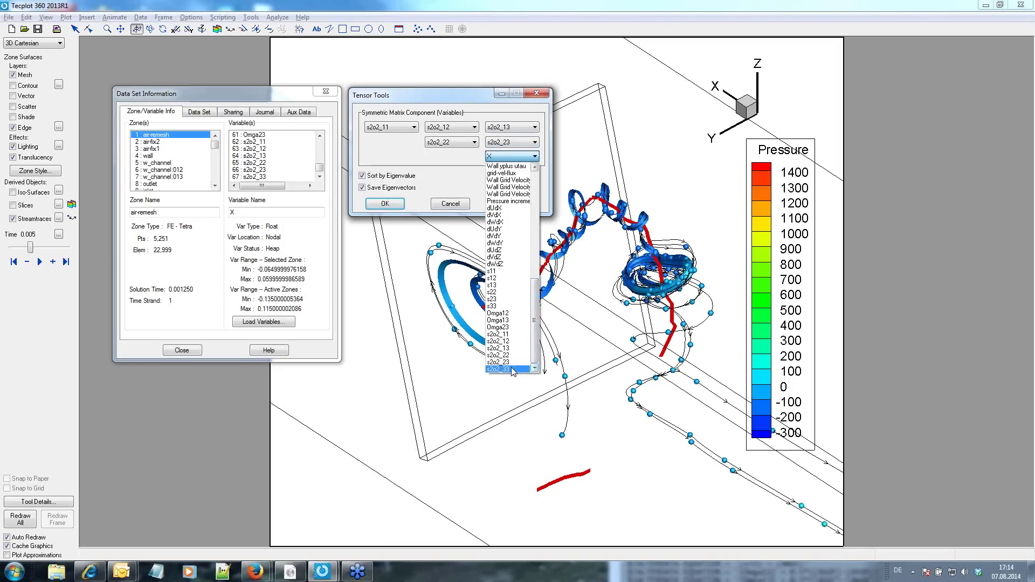
click(511, 370)
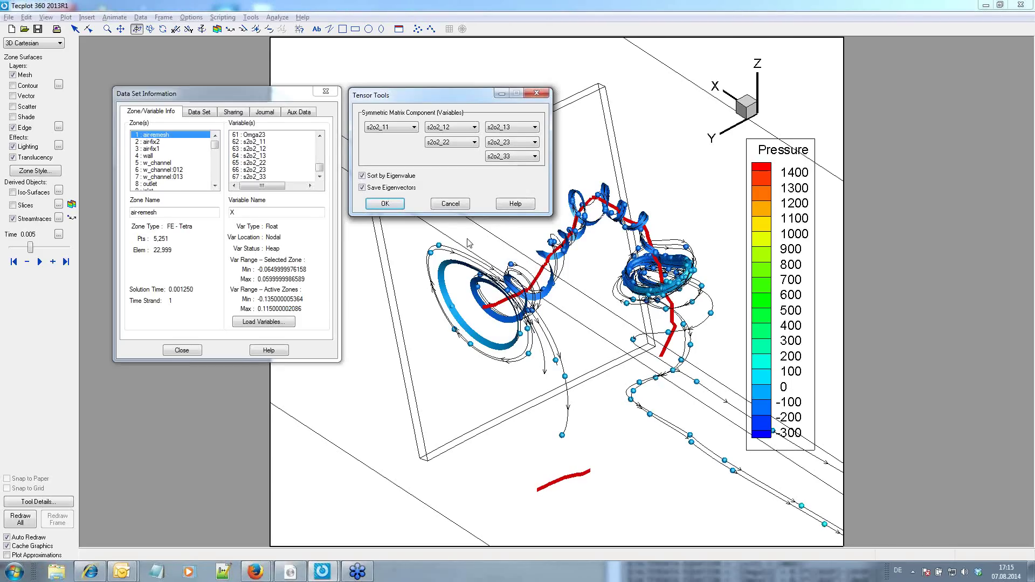
Run the eigensystem calculation, inspect the new EgnVal2 variable and turn on Slices.
click(394, 204)
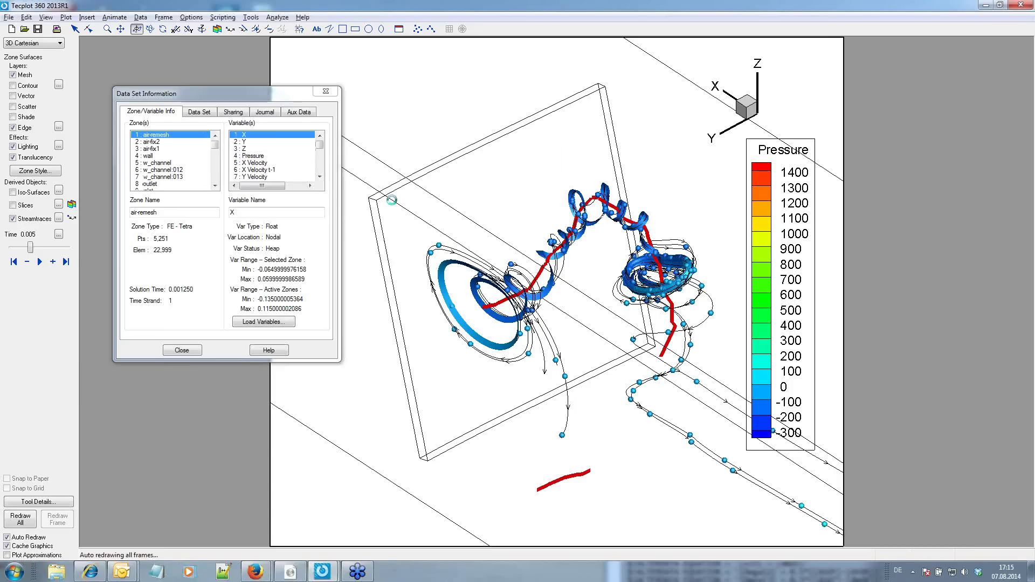
scroll(327, 154, down, 10)
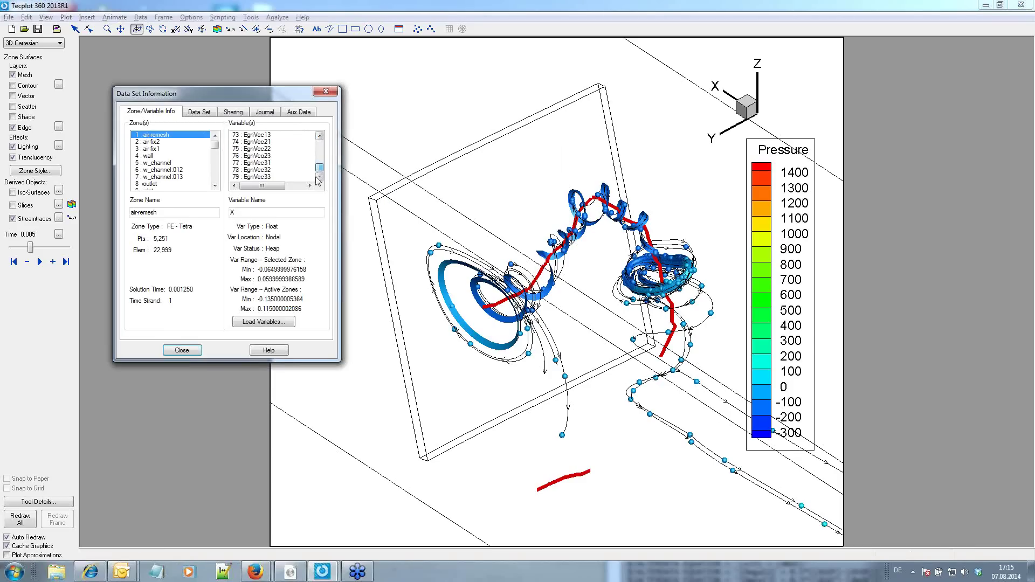
scroll(327, 154, down, 10)
scroll(273, 149, up, 2)
scroll(274, 150, up, 2)
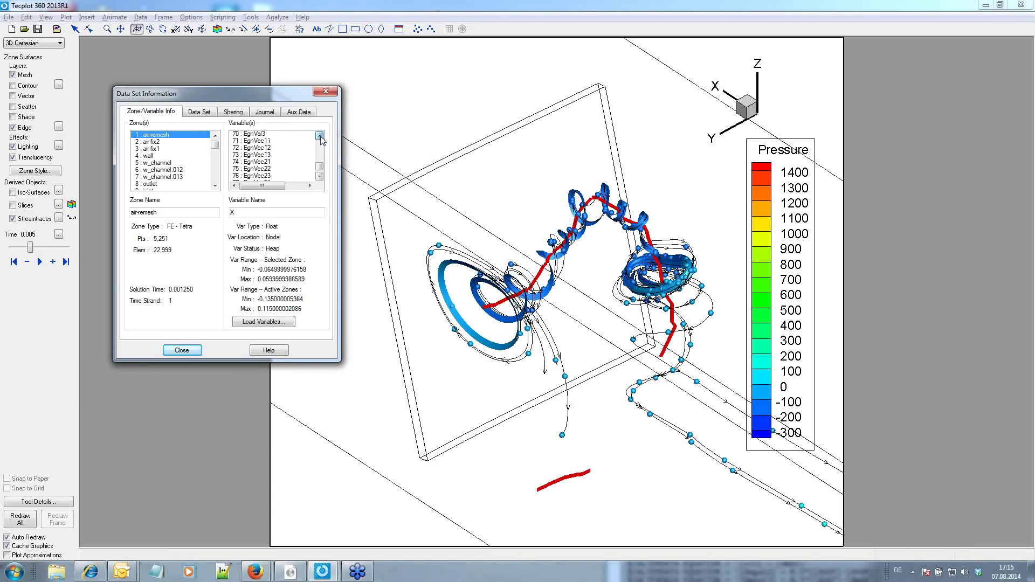
scroll(275, 150, up, 2)
scroll(274, 150, up, 2)
click(244, 155)
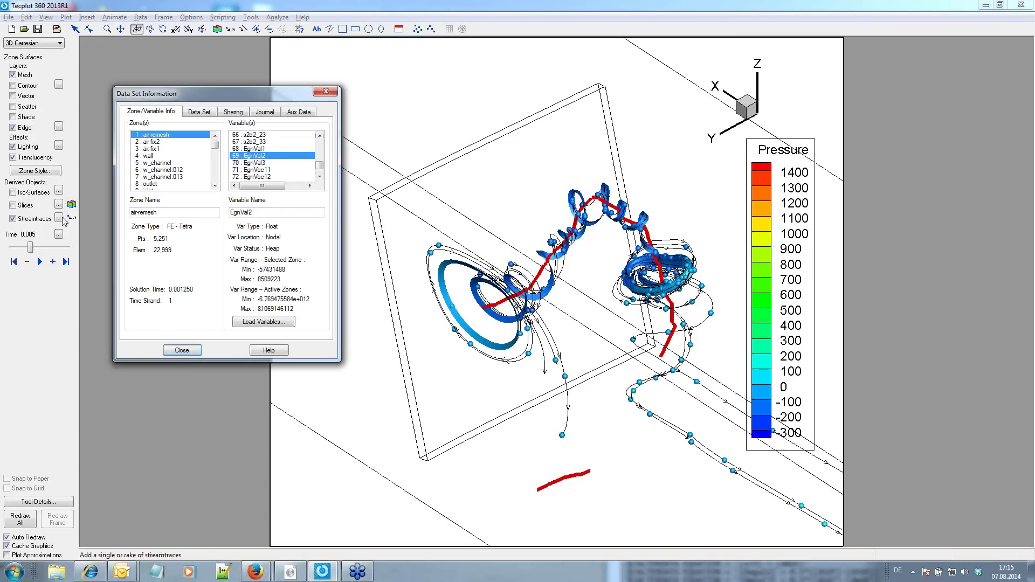
click(27, 208)
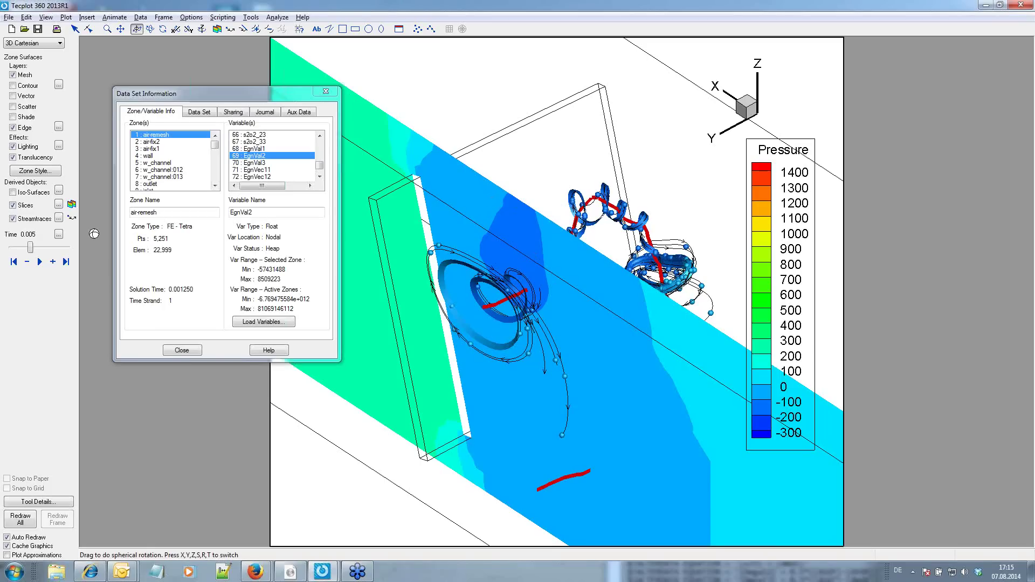
In Slice Details, flood the slice by contour group C2.
click(59, 205)
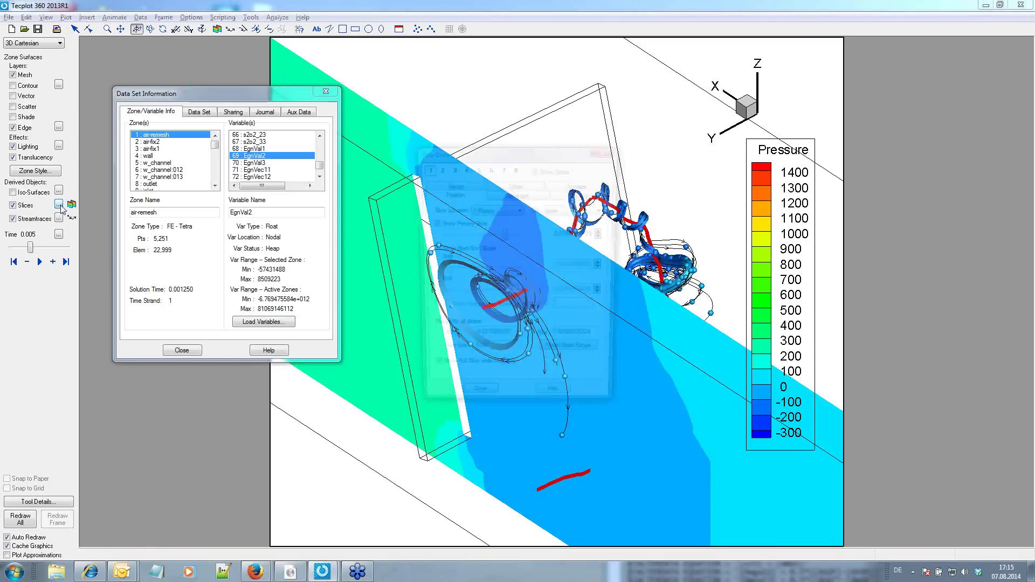
drag(477, 152, 143, 204)
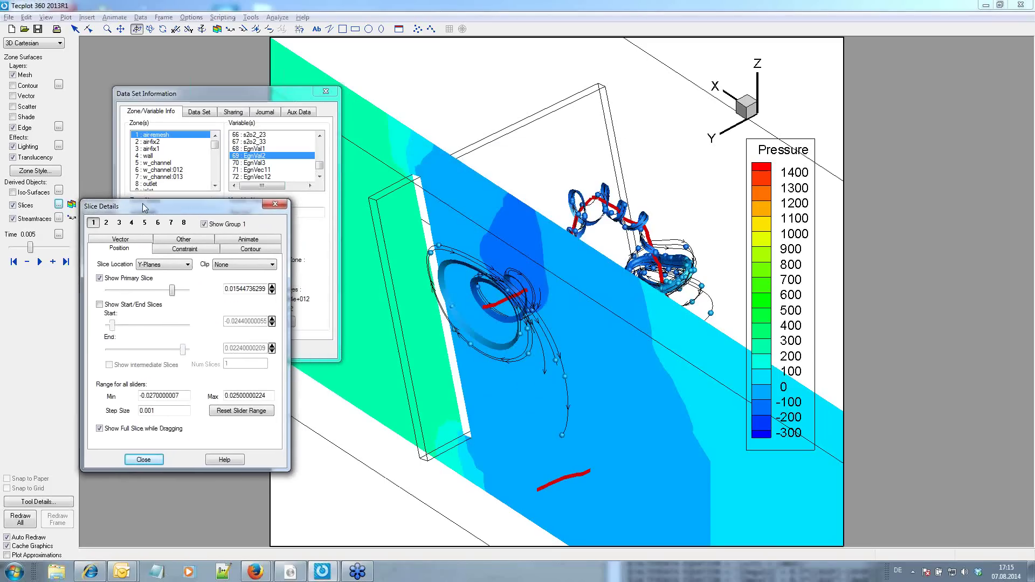
click(251, 250)
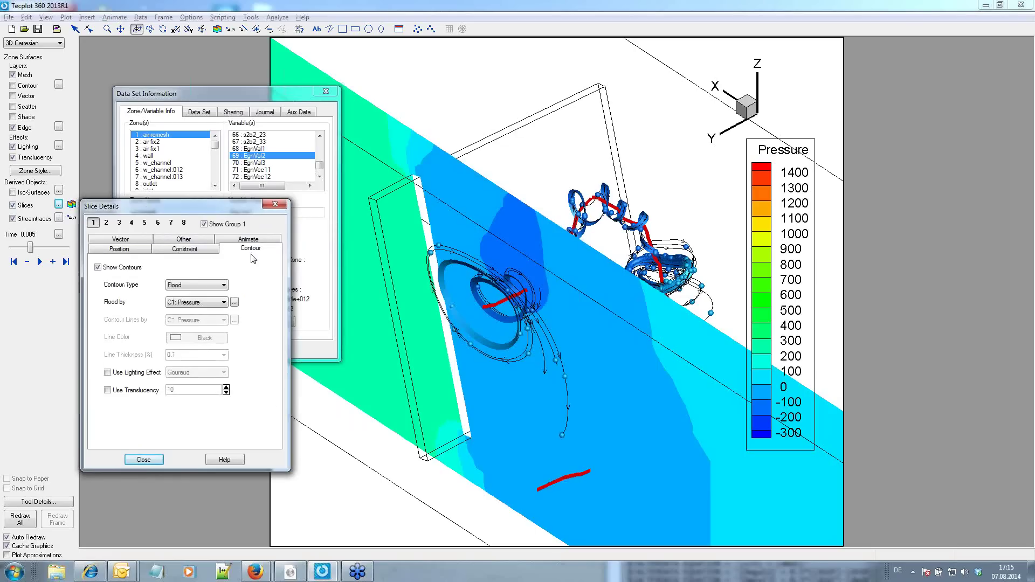
click(184, 303)
click(196, 324)
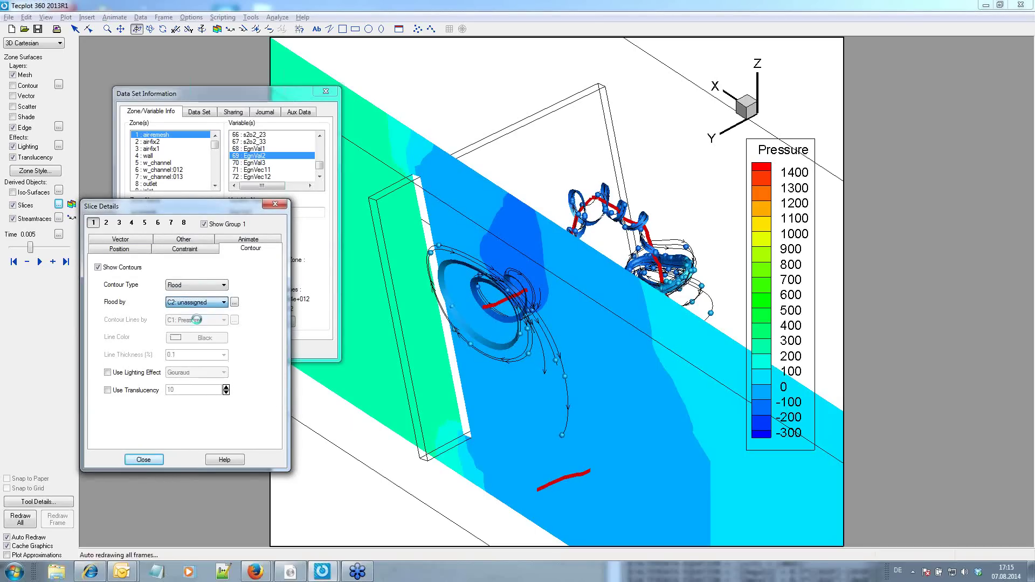
Make EgnVal2 the variable of contour group 2 and close the contour settings.
click(234, 303)
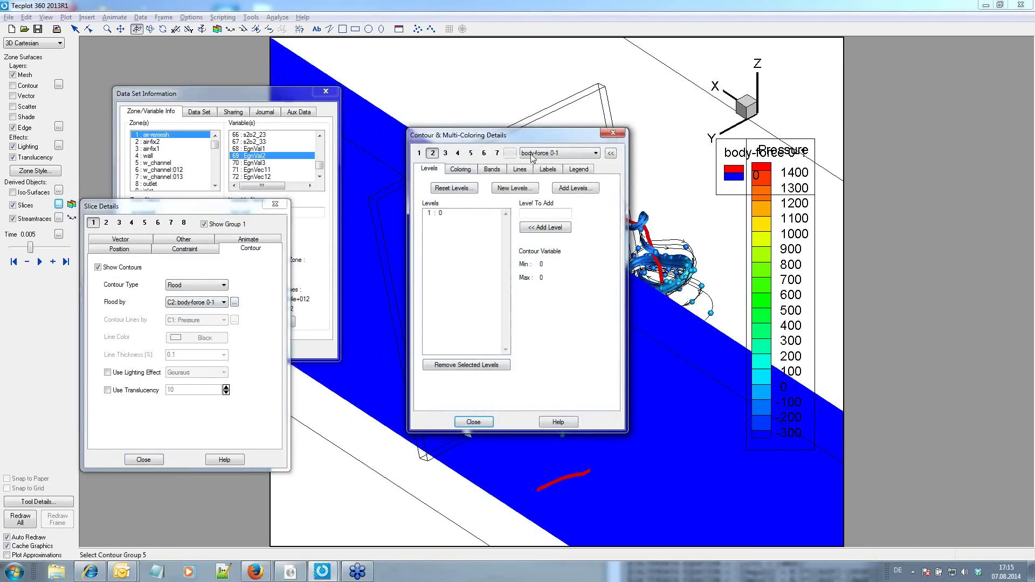
click(561, 154)
drag(596, 227, 597, 326)
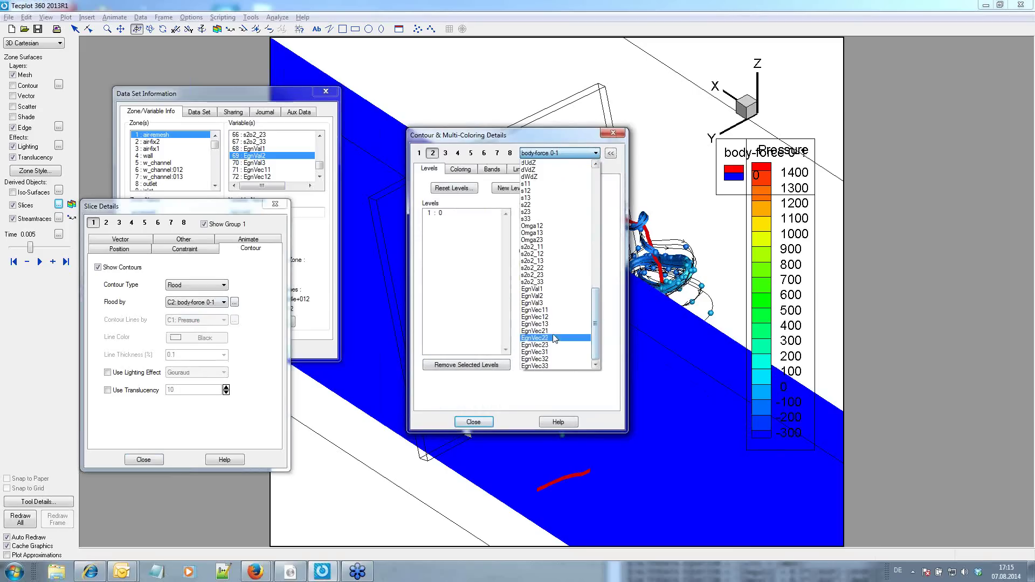
click(534, 297)
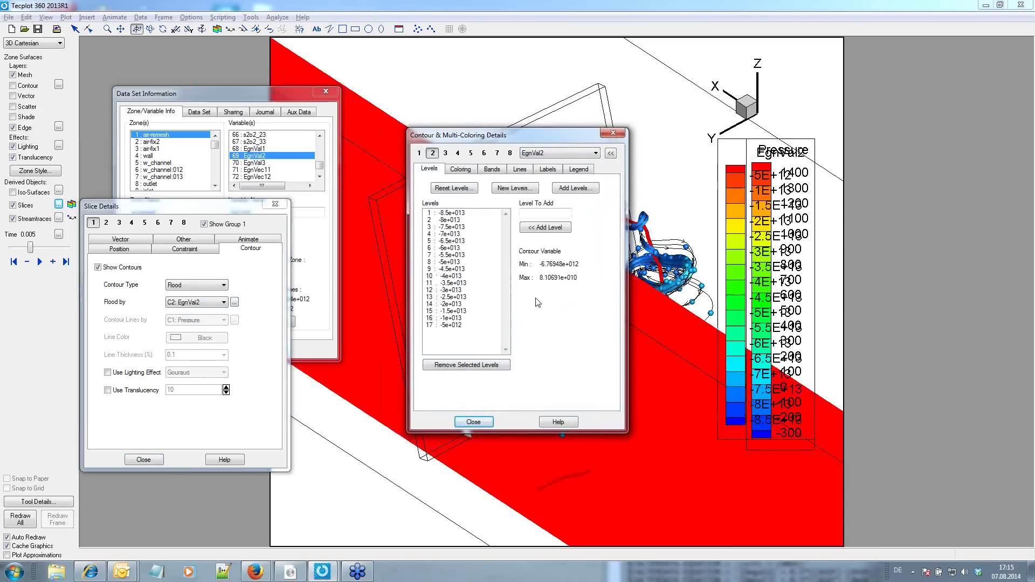
click(476, 422)
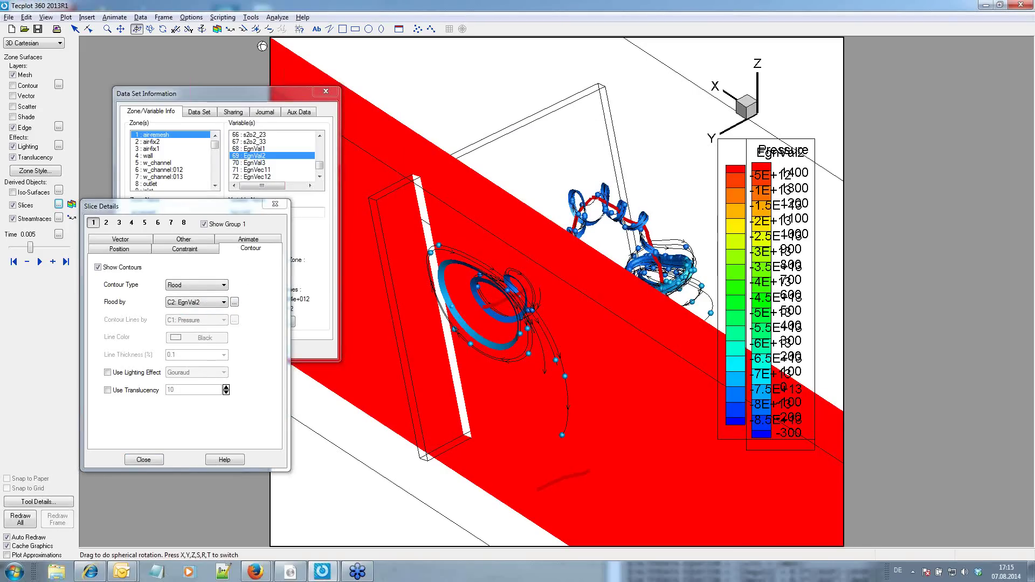
click(256, 29)
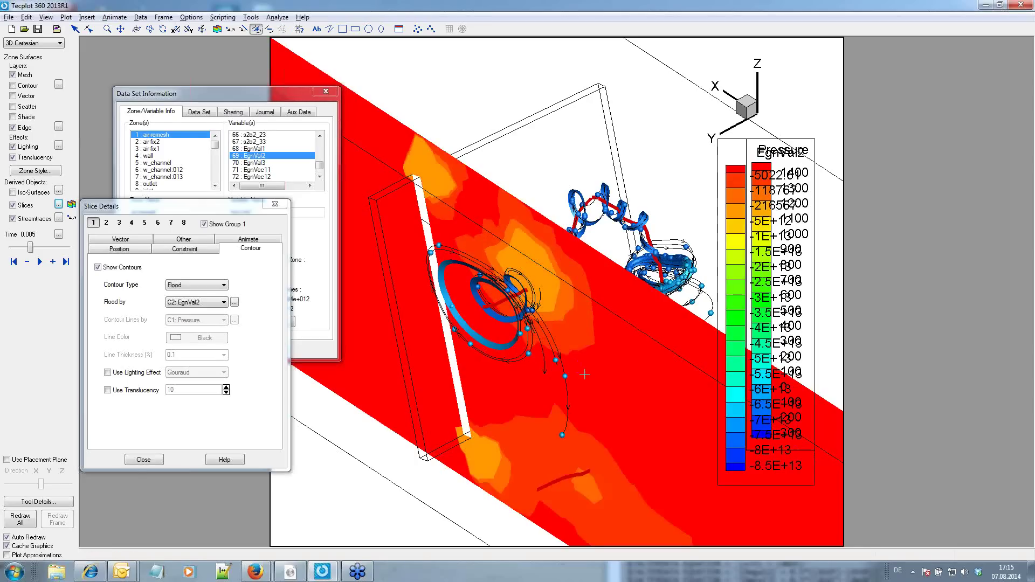
Move the EgnVal2 legend off the Pressure legend to the top of the frame.
click(76, 29)
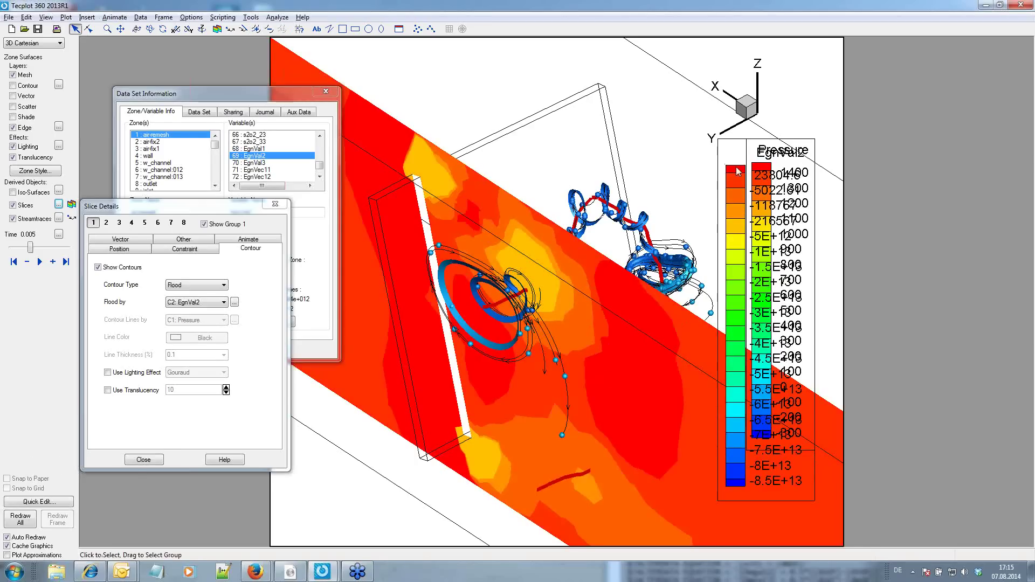
drag(811, 190, 697, 107)
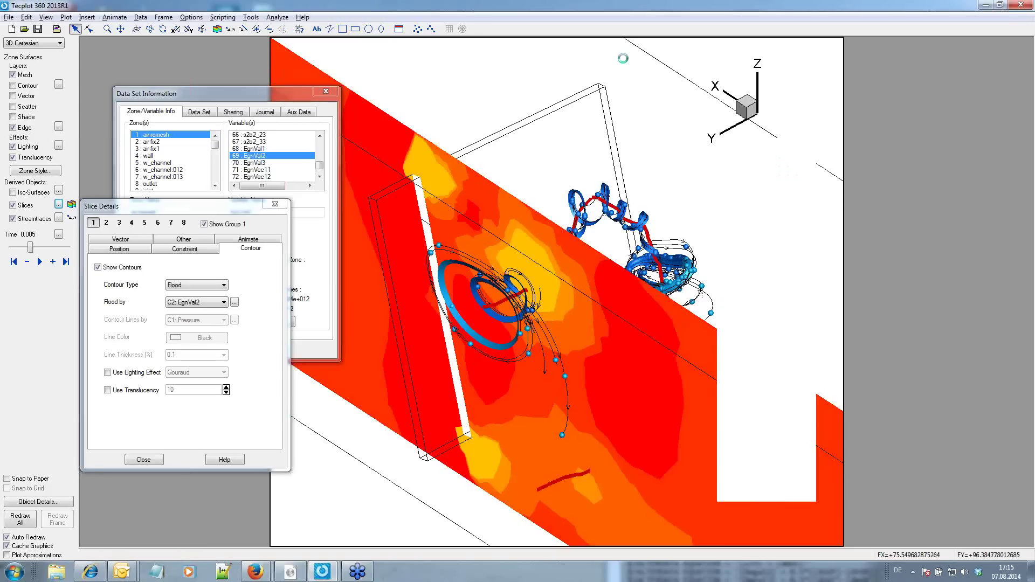
drag(680, 57, 710, 46)
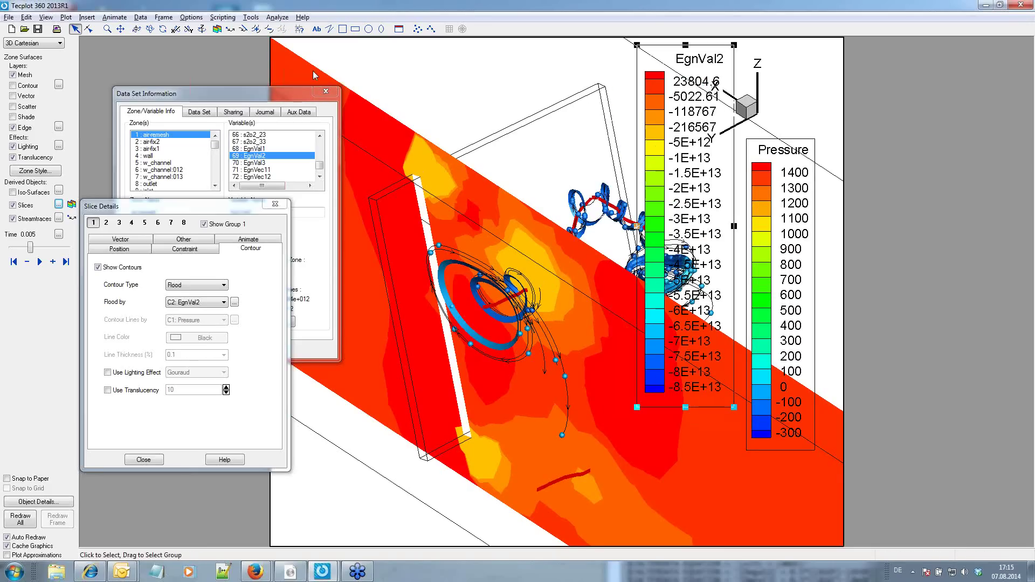
Add four contour levels by picking points on the slice.
click(256, 29)
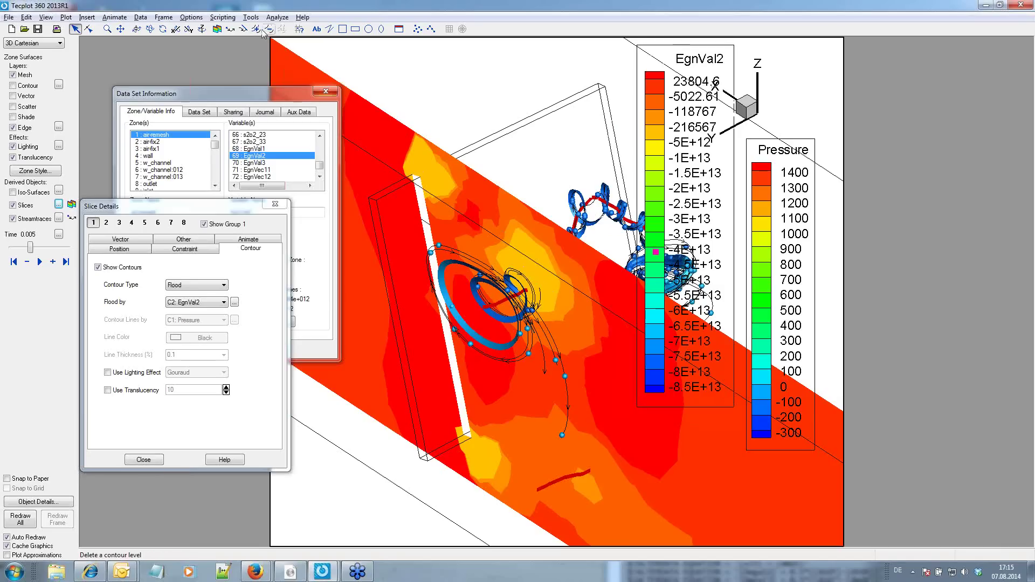
click(530, 274)
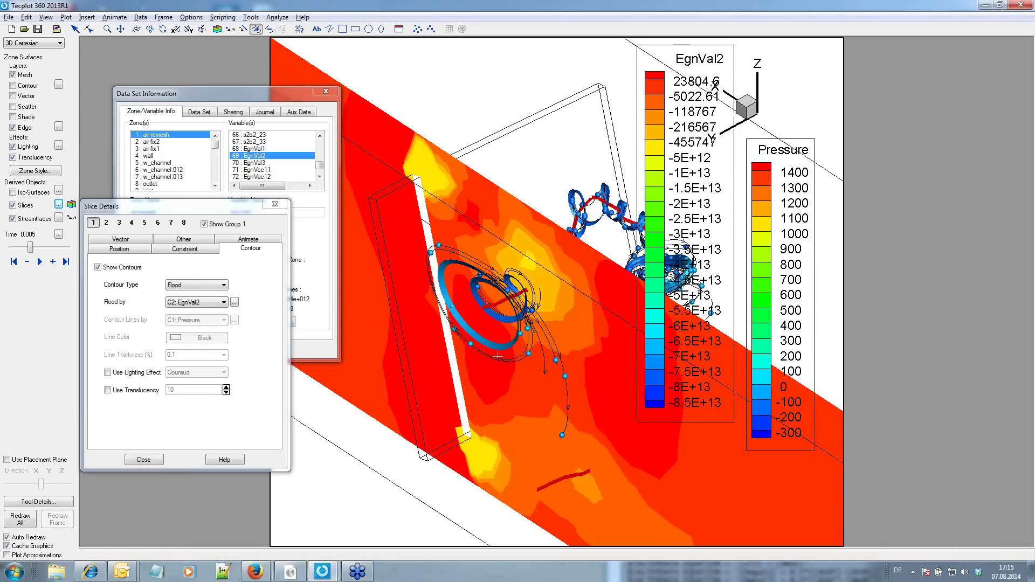
click(483, 382)
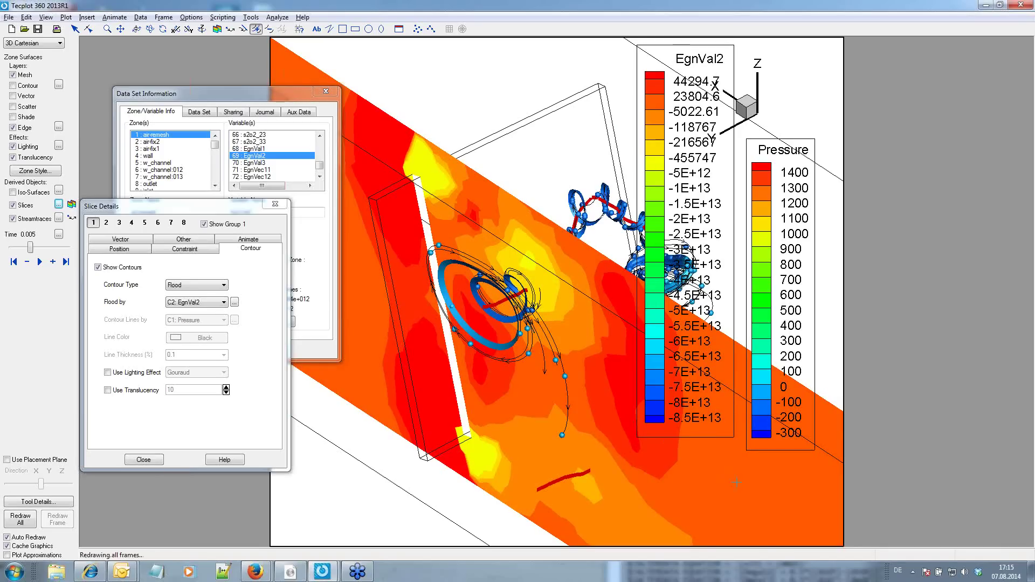
click(711, 464)
click(783, 475)
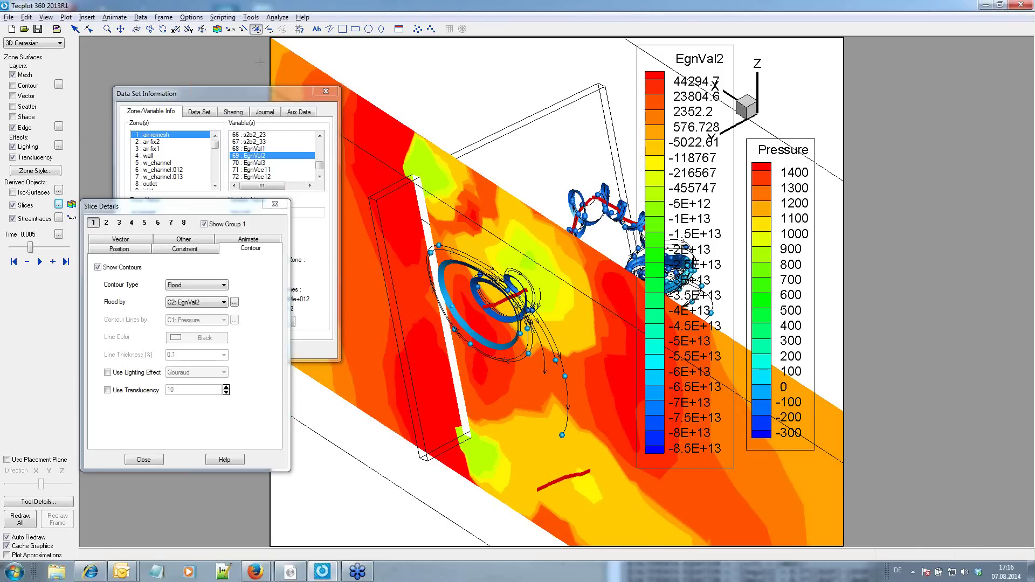
Probe a slice point and page the readout to V60–V69, picking out EgnVal2 = -230813.
click(299, 29)
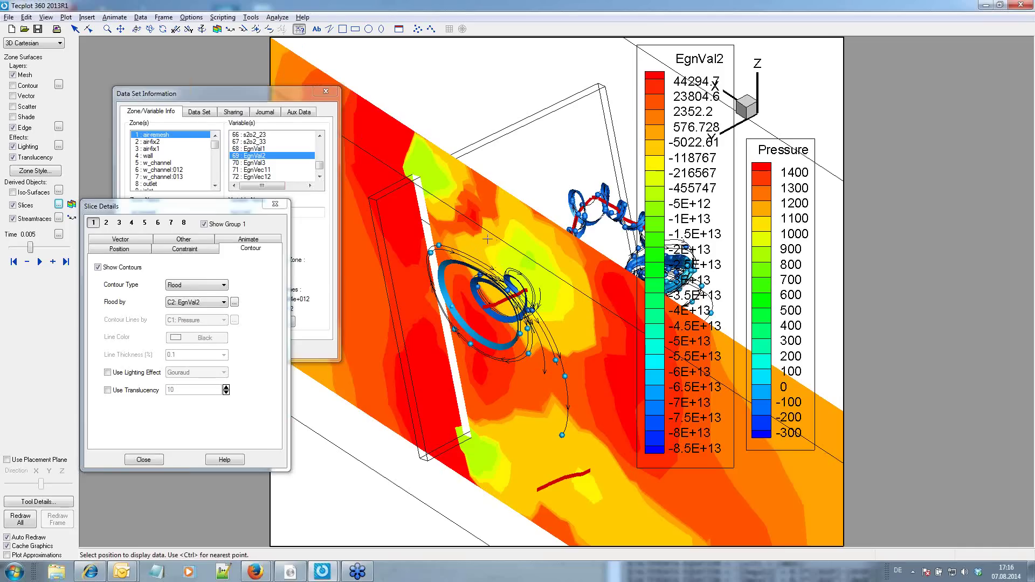
click(501, 263)
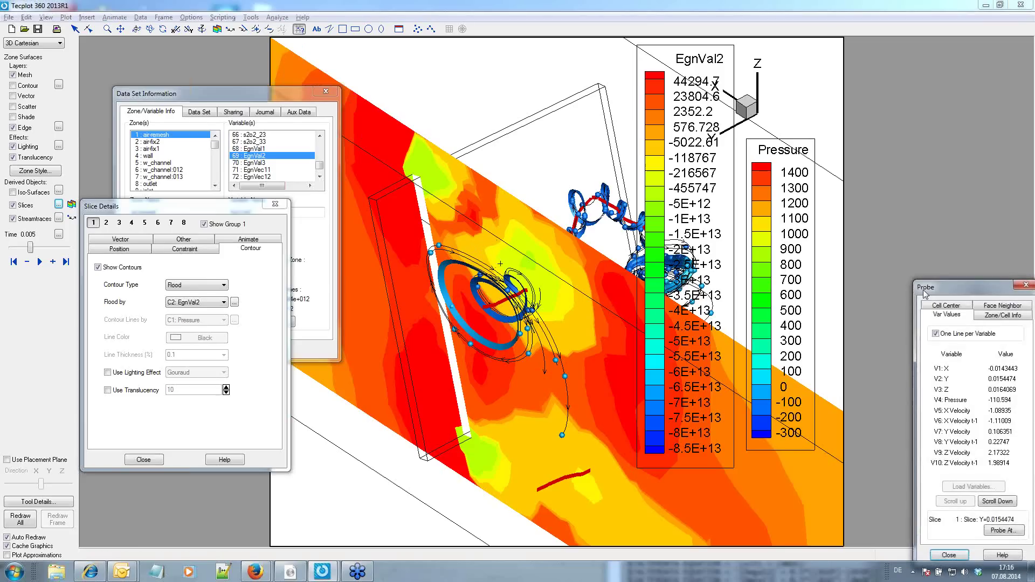
drag(969, 292, 706, 160)
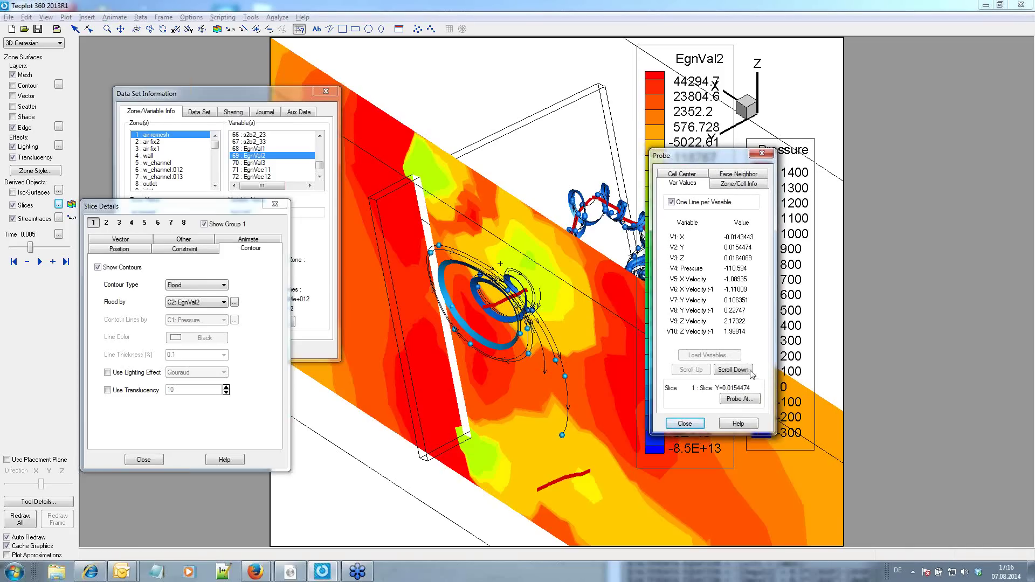
click(751, 373)
click(746, 371)
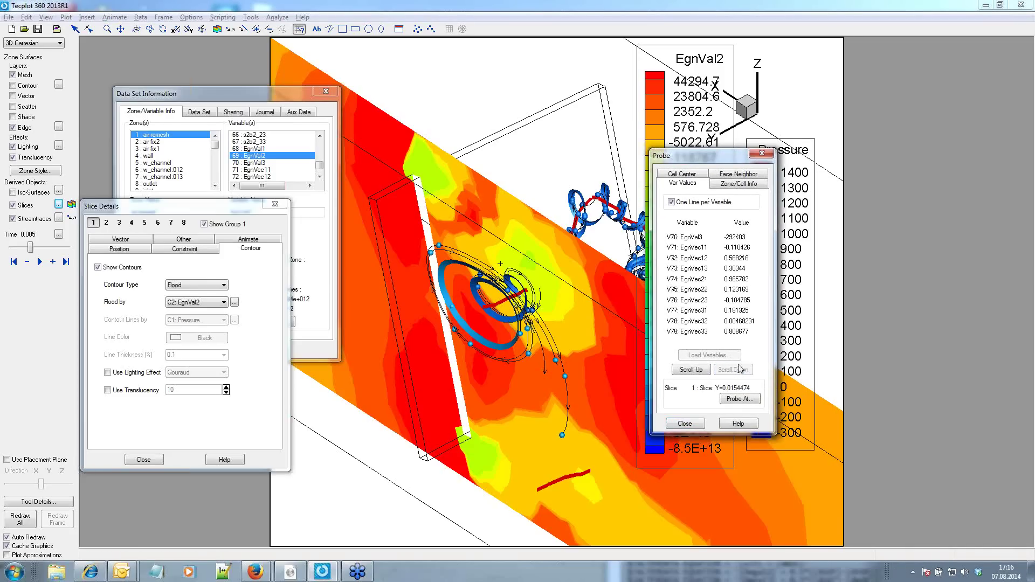
click(701, 370)
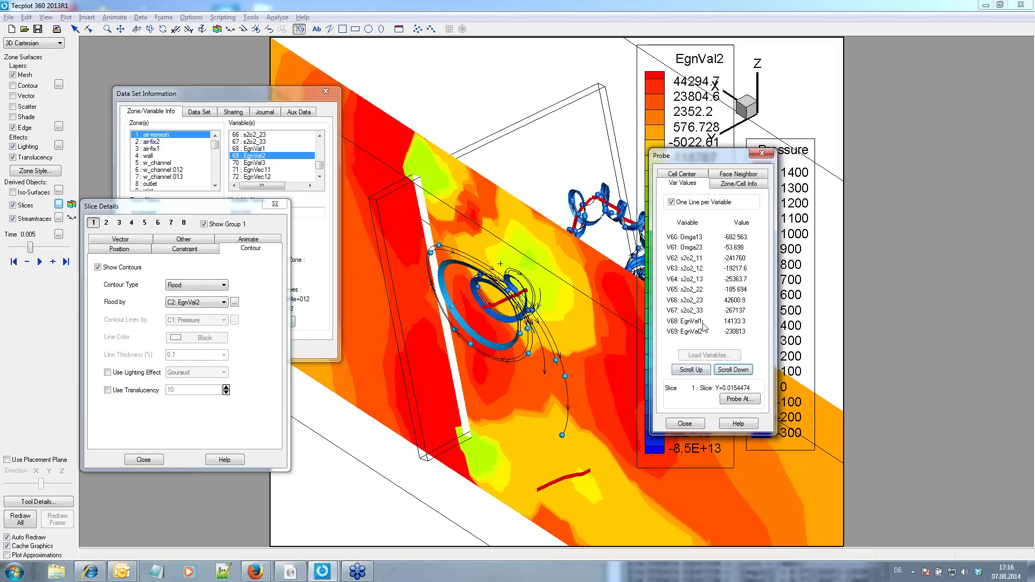
drag(726, 334, 750, 333)
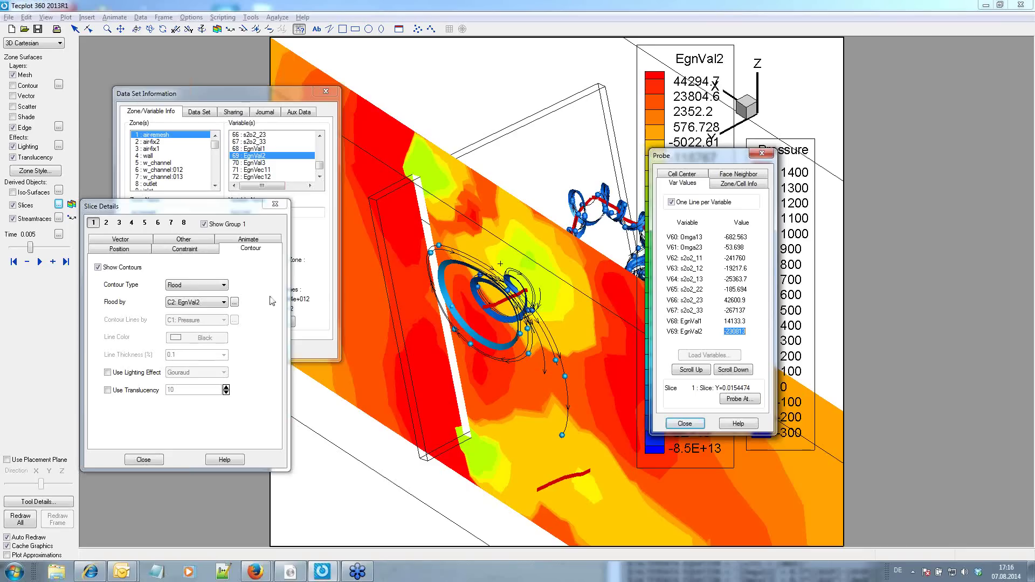
Close the slice and data set dialogs and turn on Iso-Surfaces with its details open.
click(275, 204)
click(325, 91)
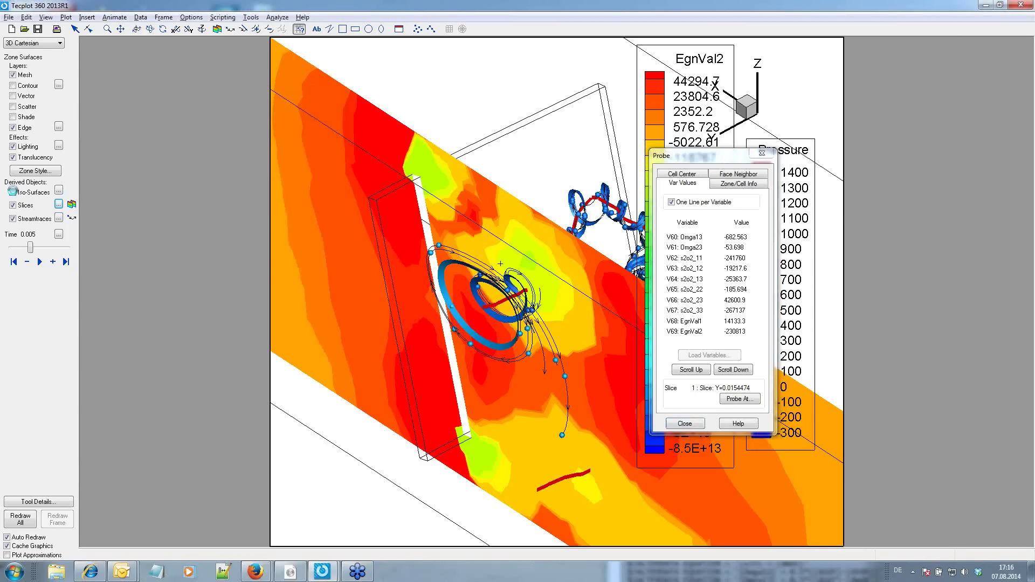
click(13, 191)
click(58, 192)
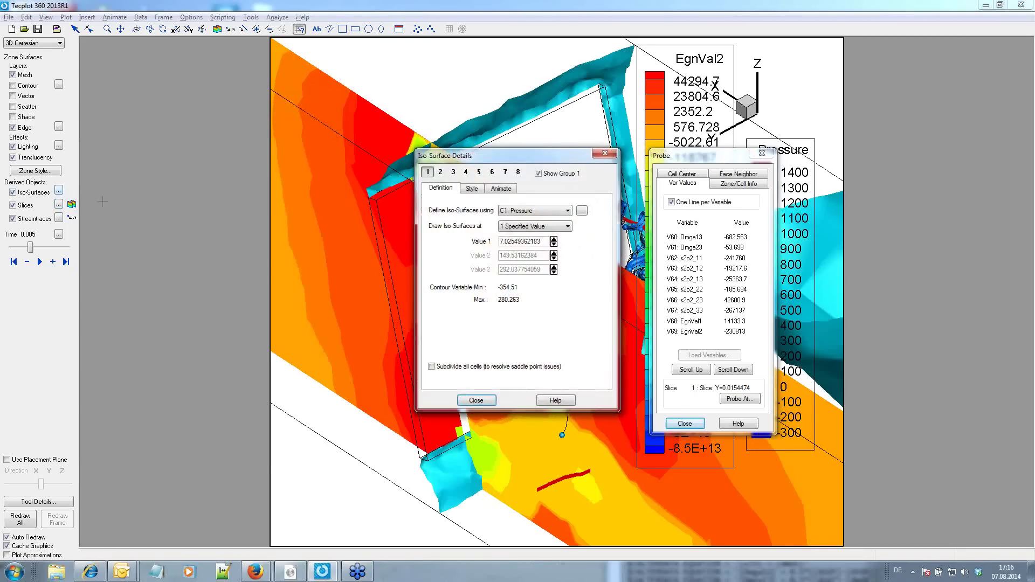
drag(474, 155, 181, 180)
Define the iso-surfaces using C2: EgnVal2 at value -230813.
click(243, 236)
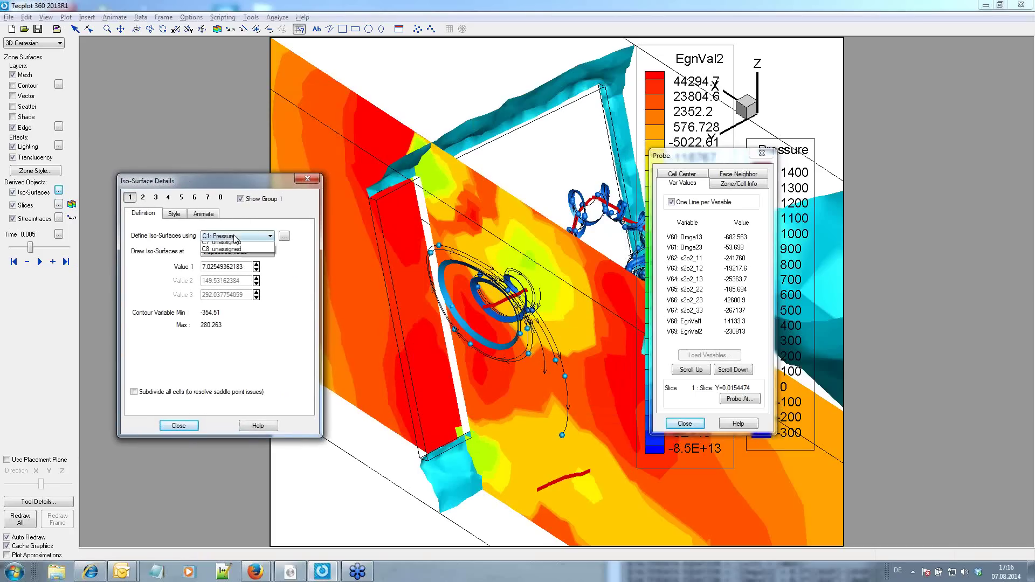
click(247, 252)
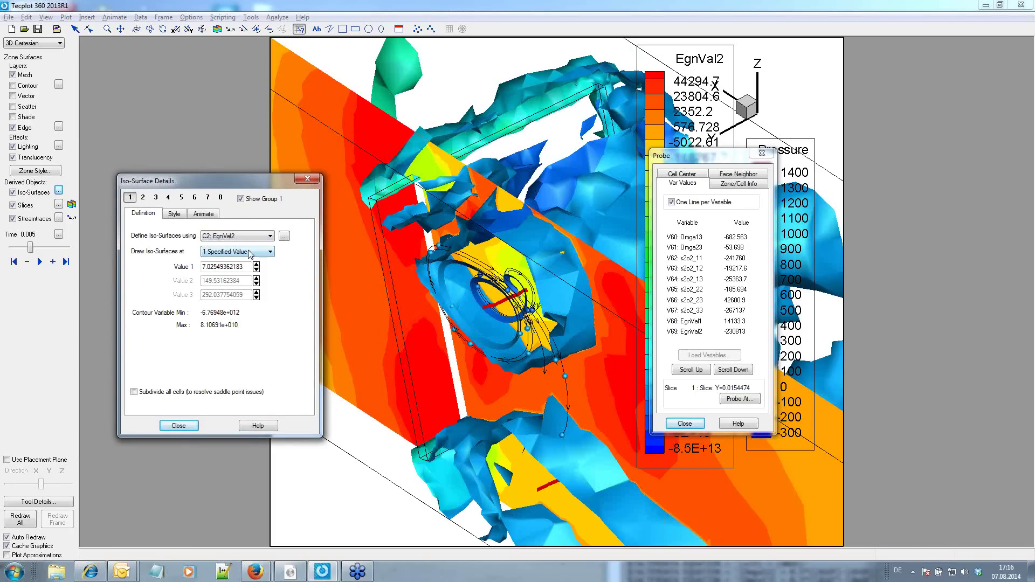
double_click(247, 265)
text(-230813)
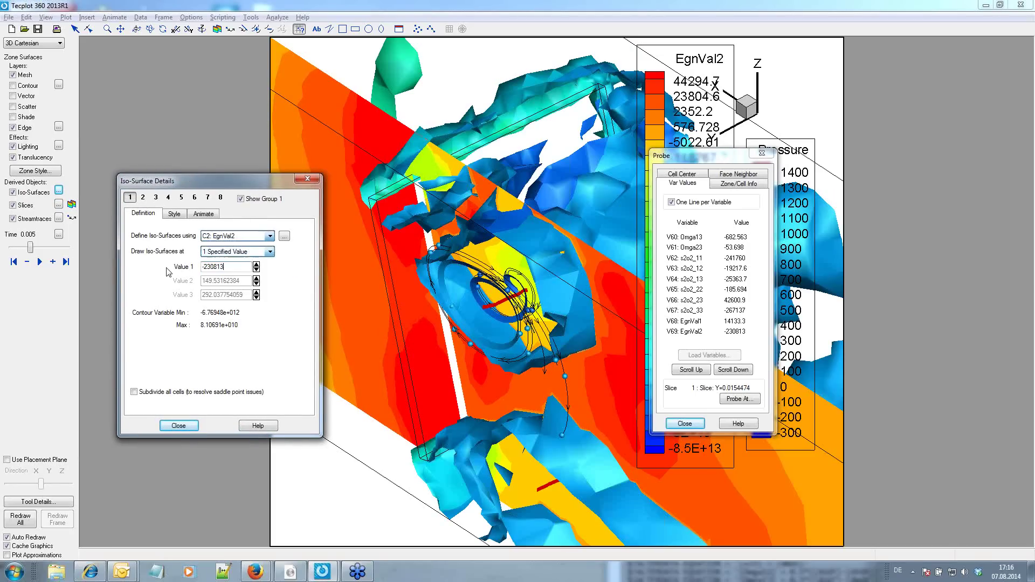
key(Return)
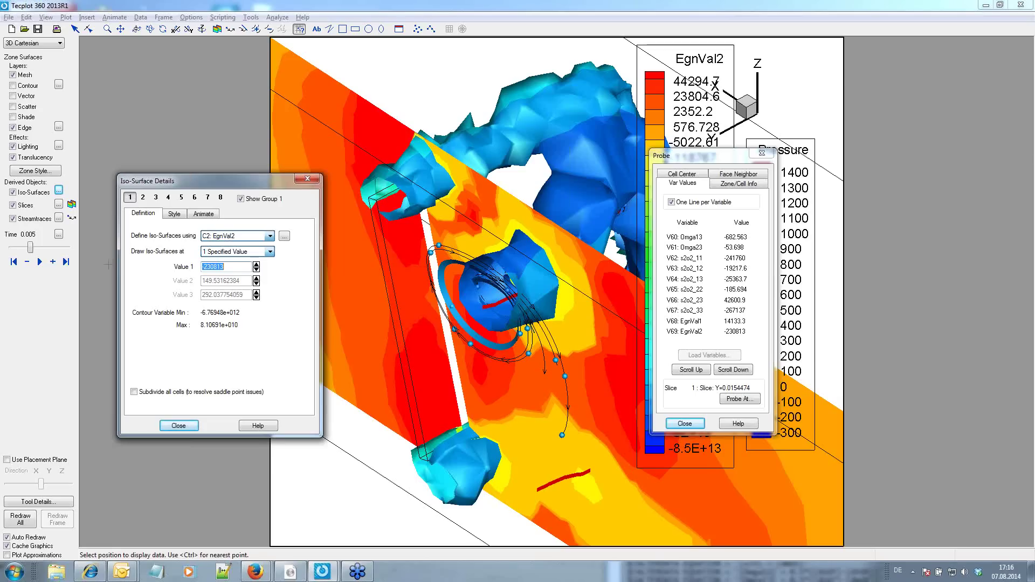
Hide the slice and make the EgnVal2 iso-surface translucent.
click(14, 206)
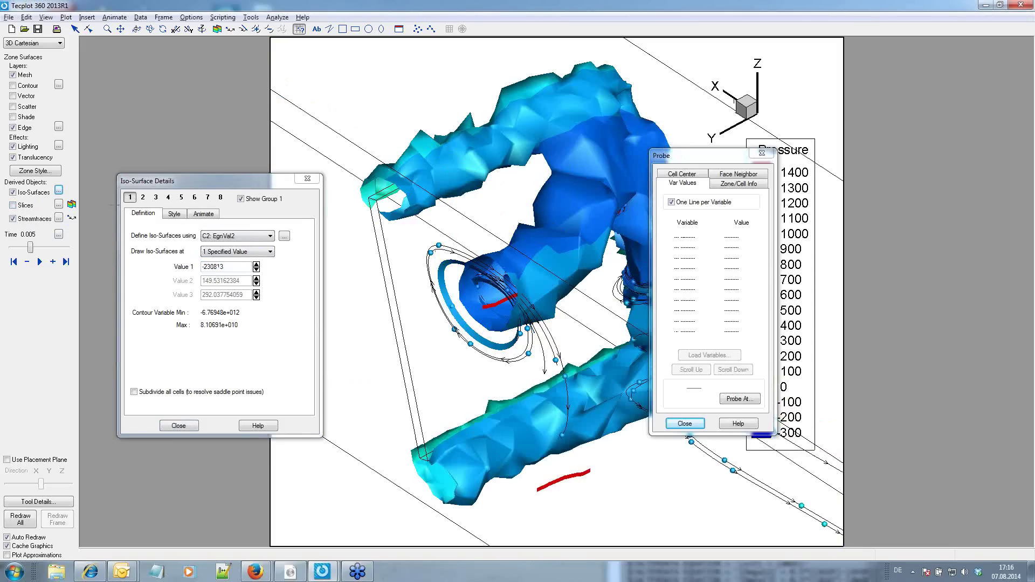
click(174, 213)
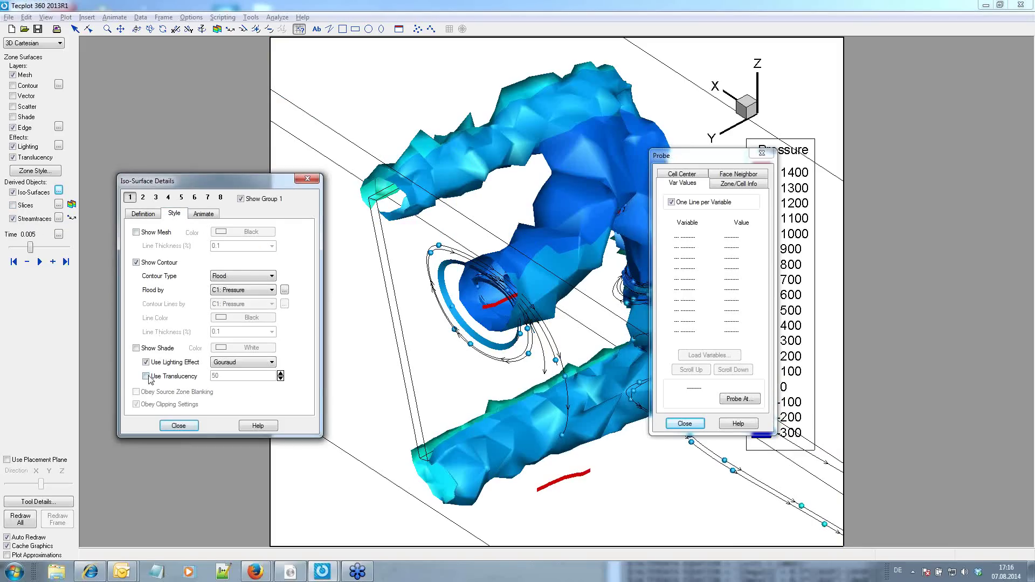
click(146, 376)
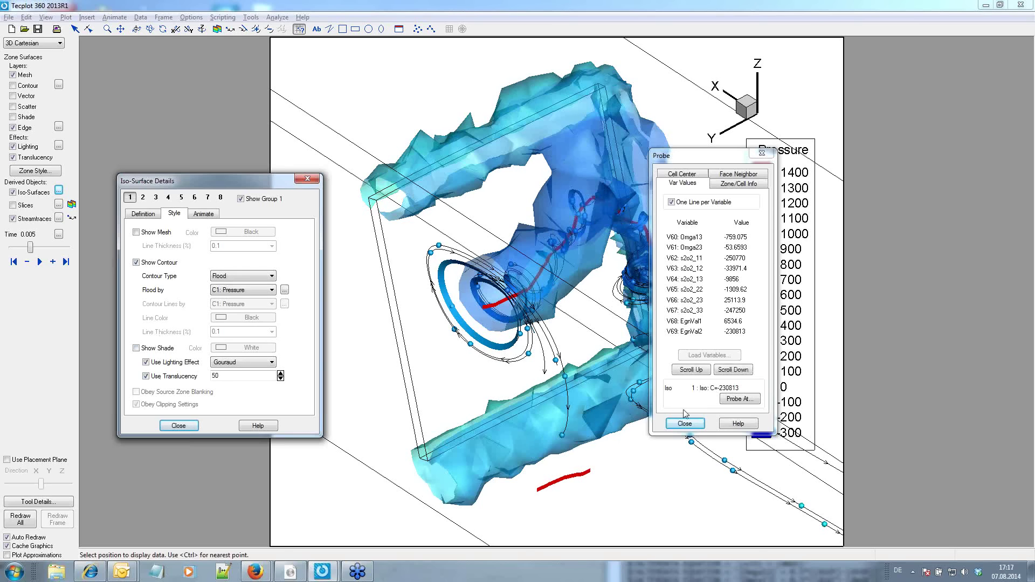
Close the probe readout and rotate the model about its vertical axis.
click(685, 424)
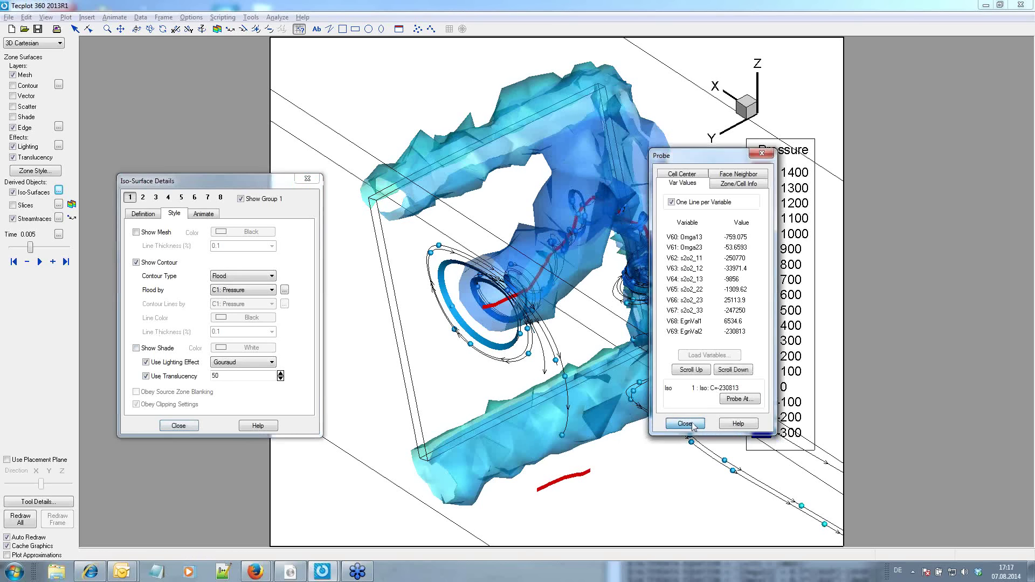
click(136, 28)
mouse_move(566, 227)
mouse_down()
mouse_move(713, 225)
mouse_move(467, 329)
mouse_move(613, 314)
mouse_up()
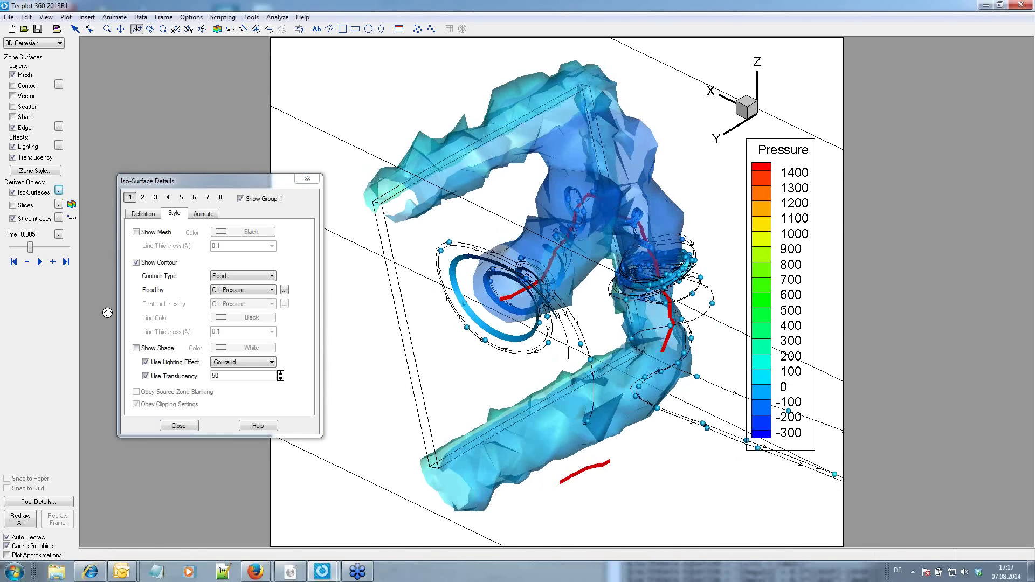
Step back through times 0.00375 and 0.0025 to 0.00125, forward again, then back to 0.00125.
click(27, 262)
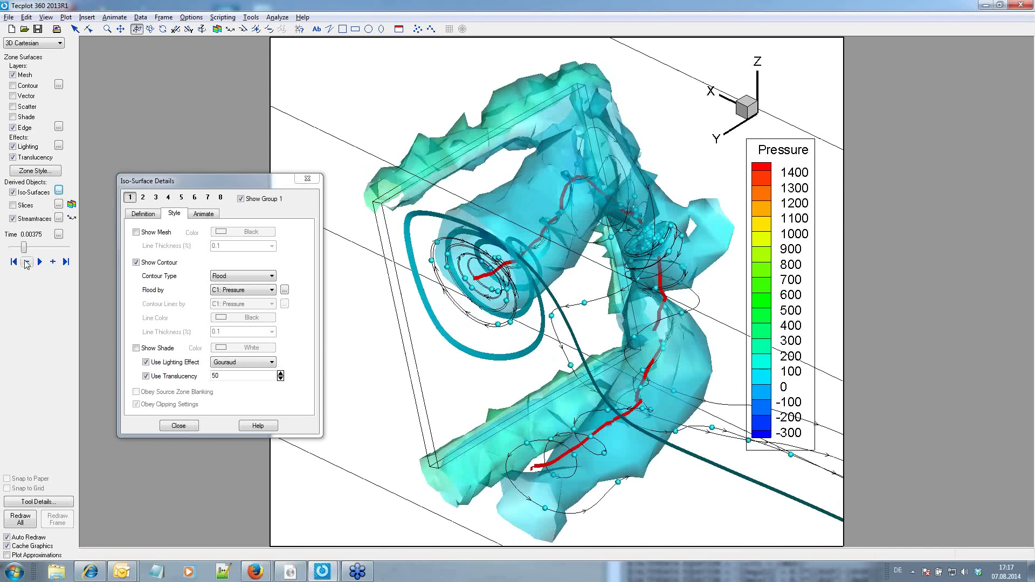
click(27, 261)
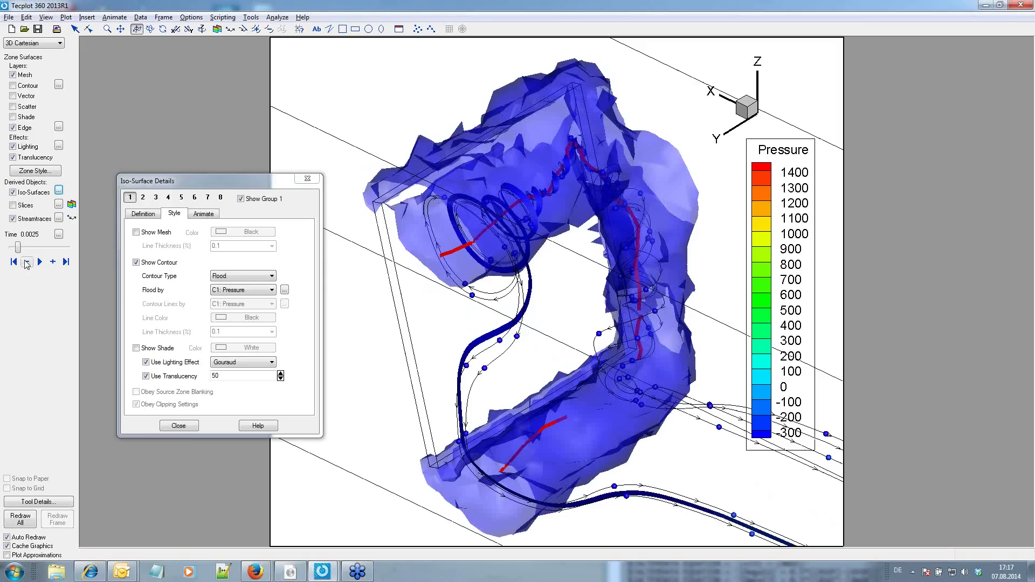
click(27, 261)
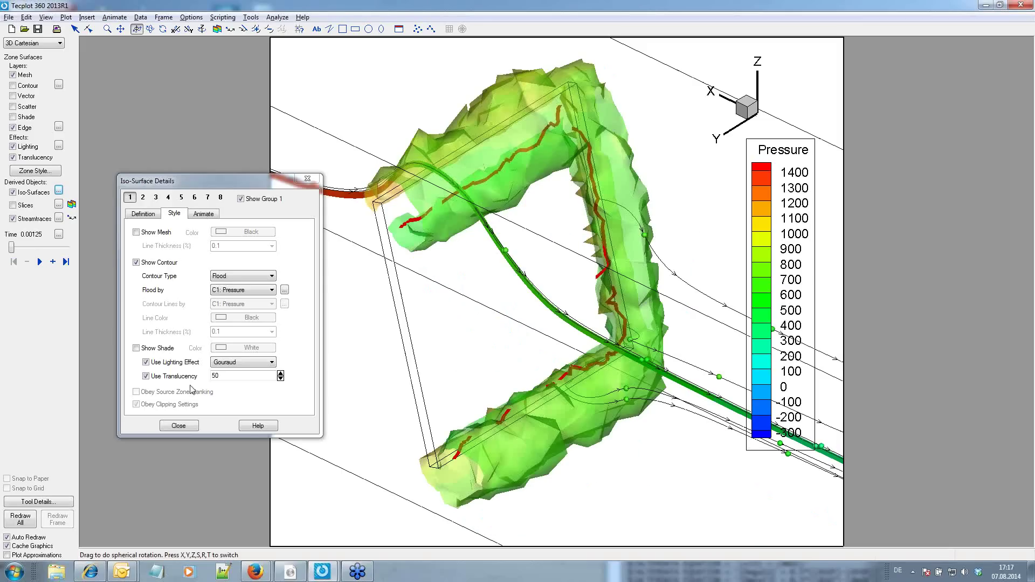
click(53, 261)
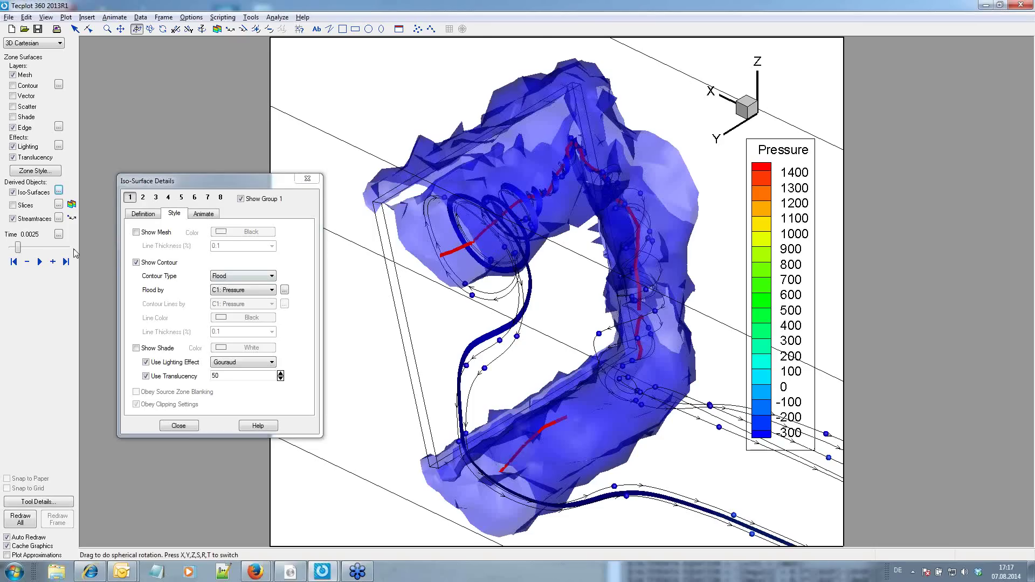
click(53, 261)
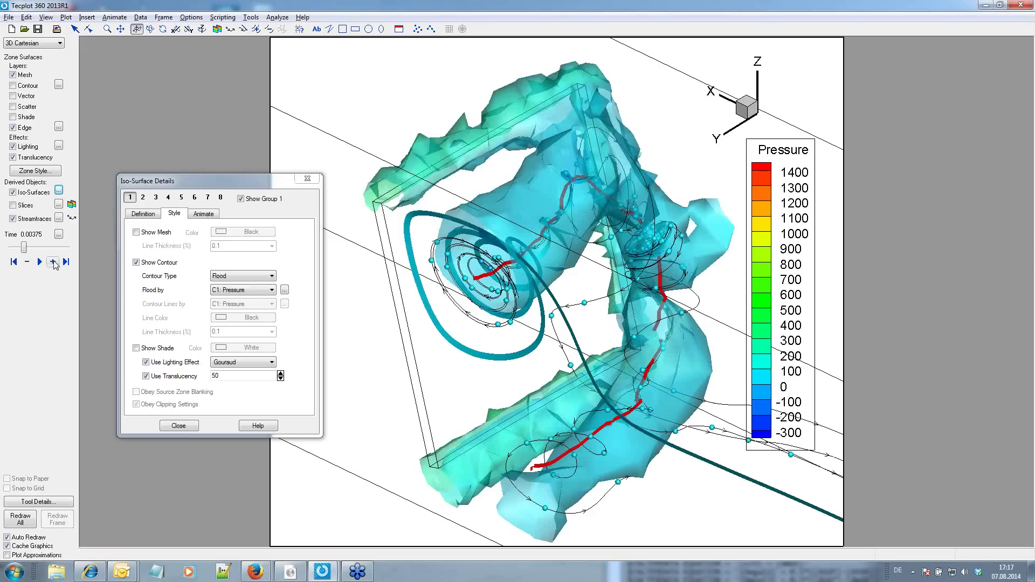
click(27, 262)
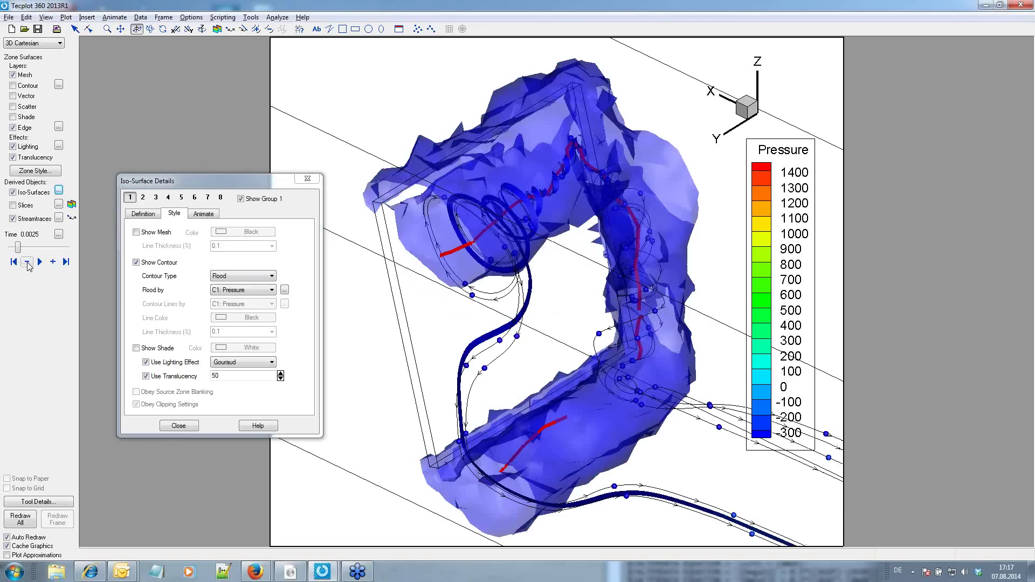
click(26, 263)
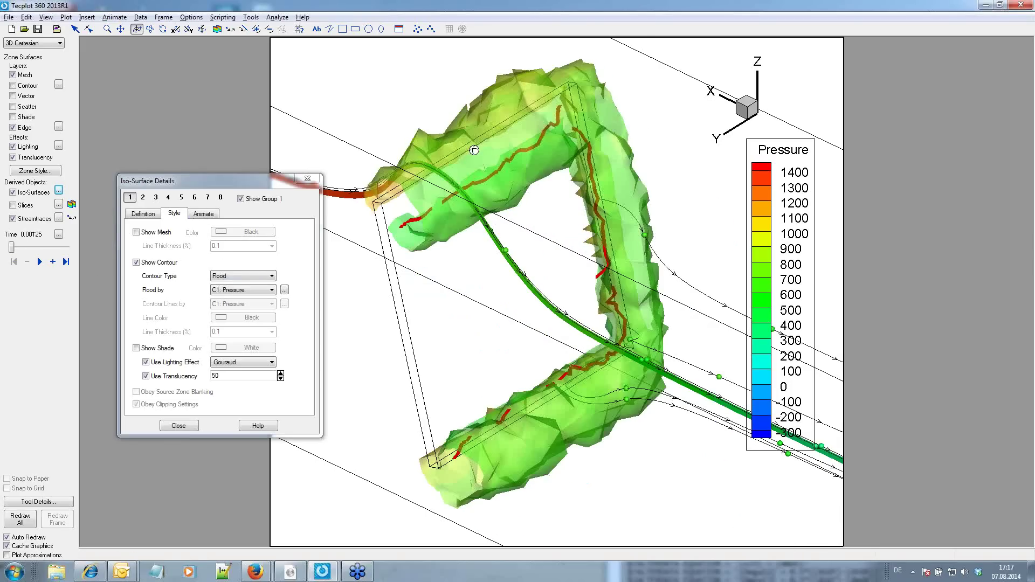
Flood the iso-surface by C2: EgnVal2, close its settings, and step forward to time 0.00375.
click(253, 291)
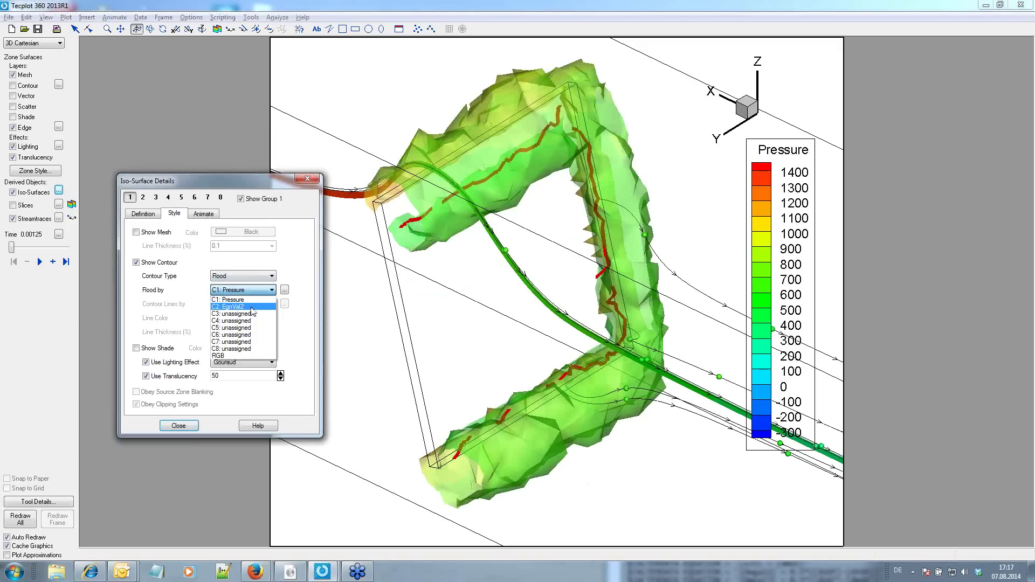
click(233, 307)
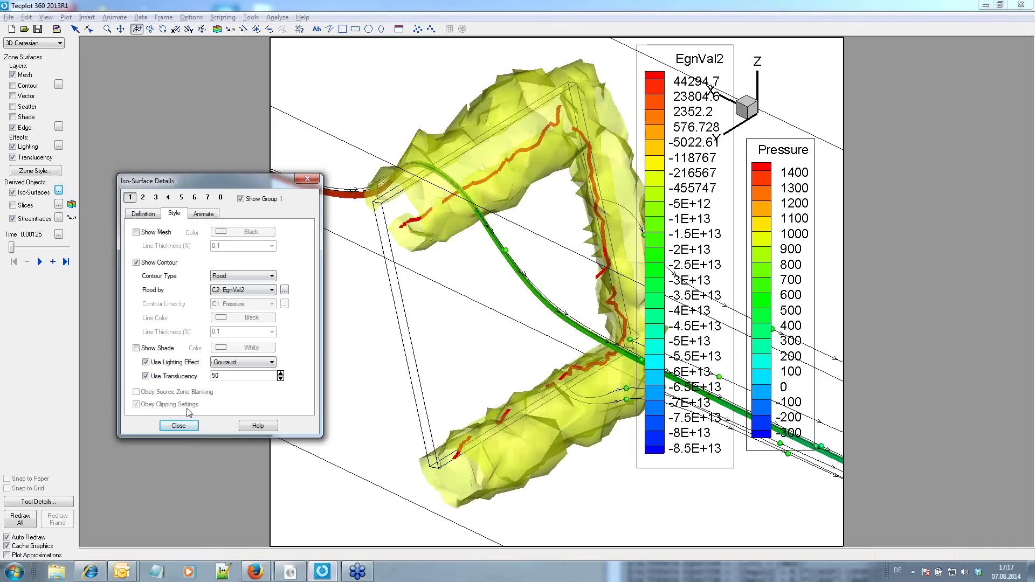
click(179, 425)
click(54, 262)
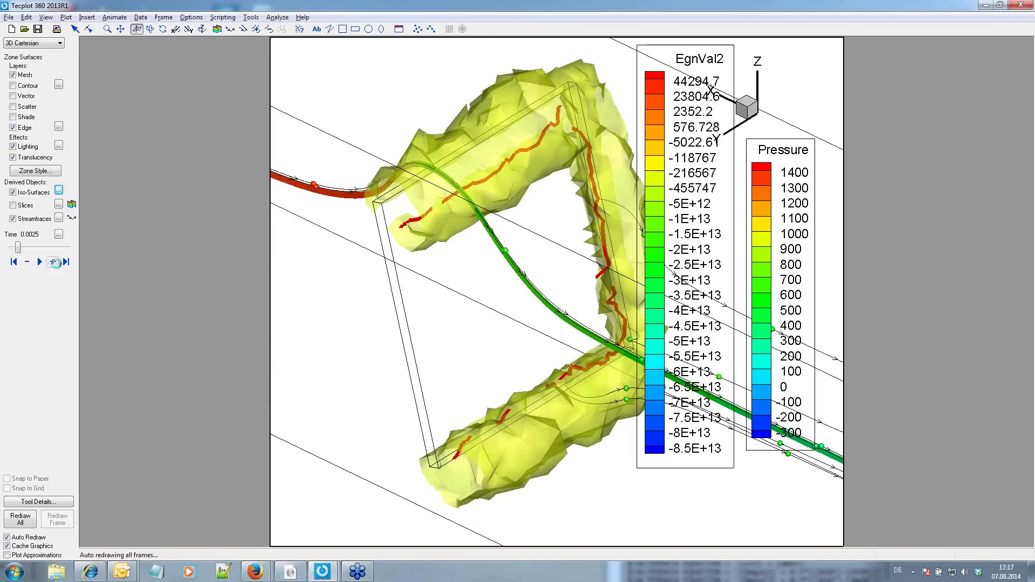
click(53, 262)
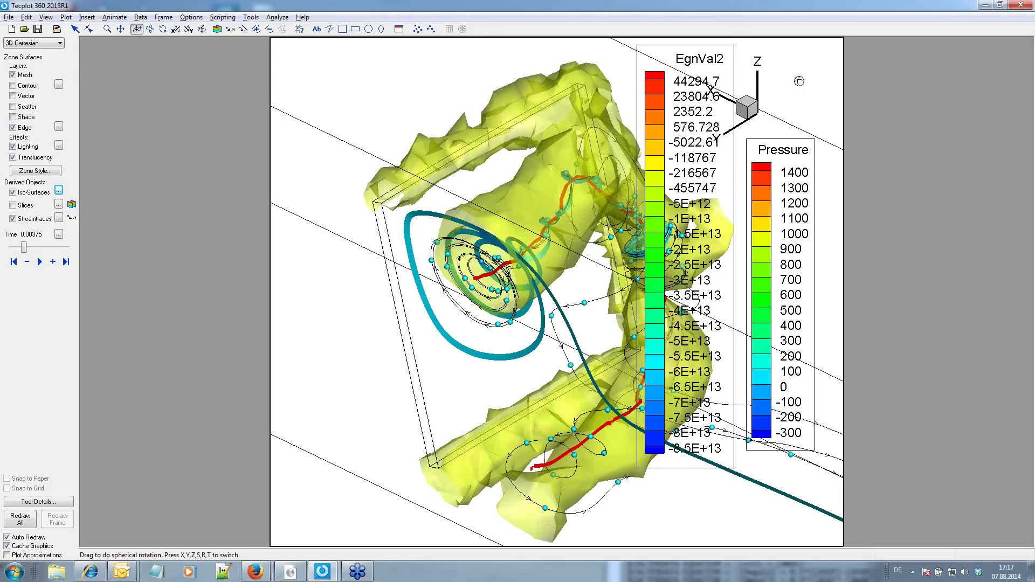
Shrink the EgnVal2 legend's header and number fonts to 1.5% and move it to the plot's lower left.
click(74, 29)
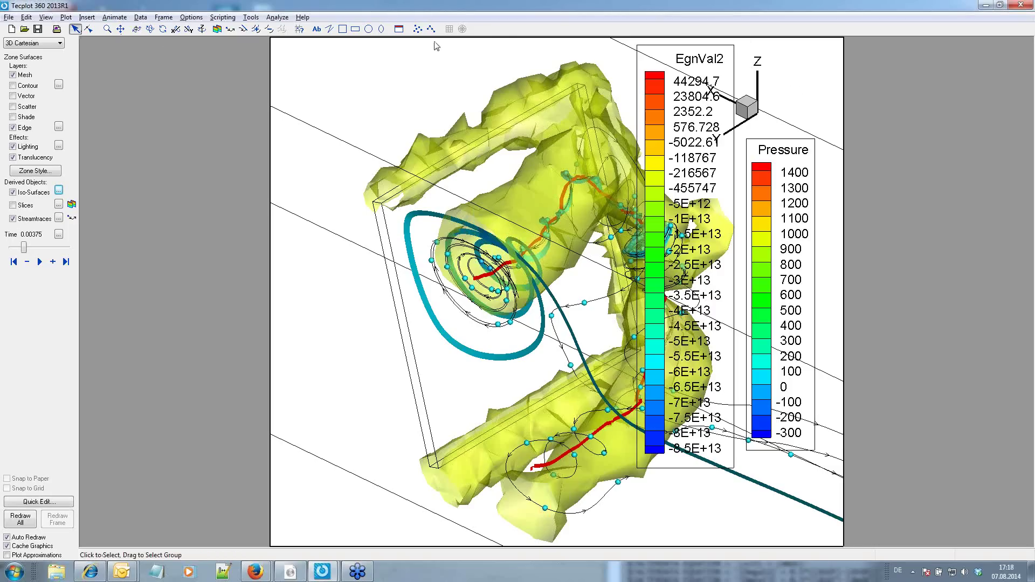
click(673, 45)
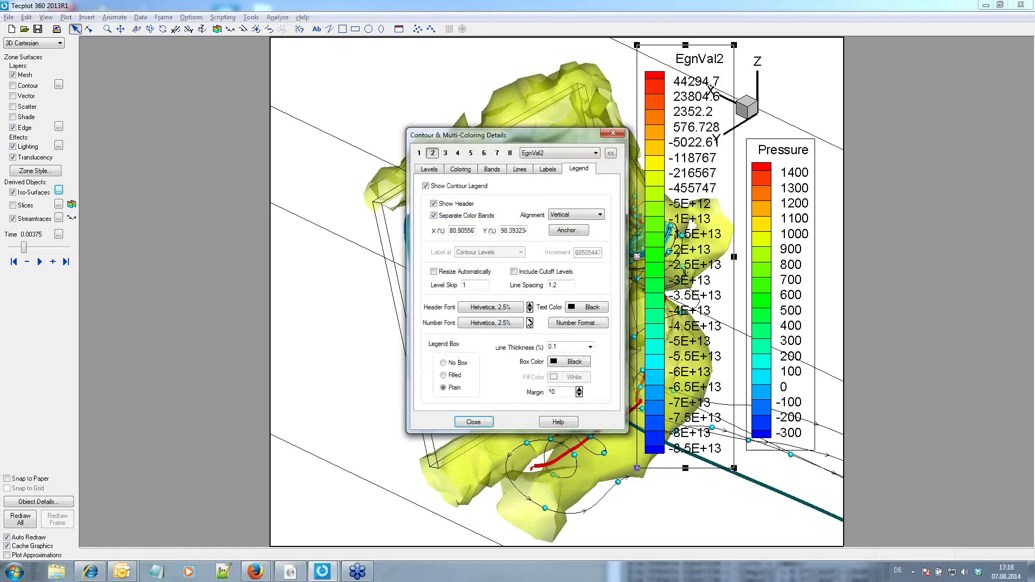
click(530, 311)
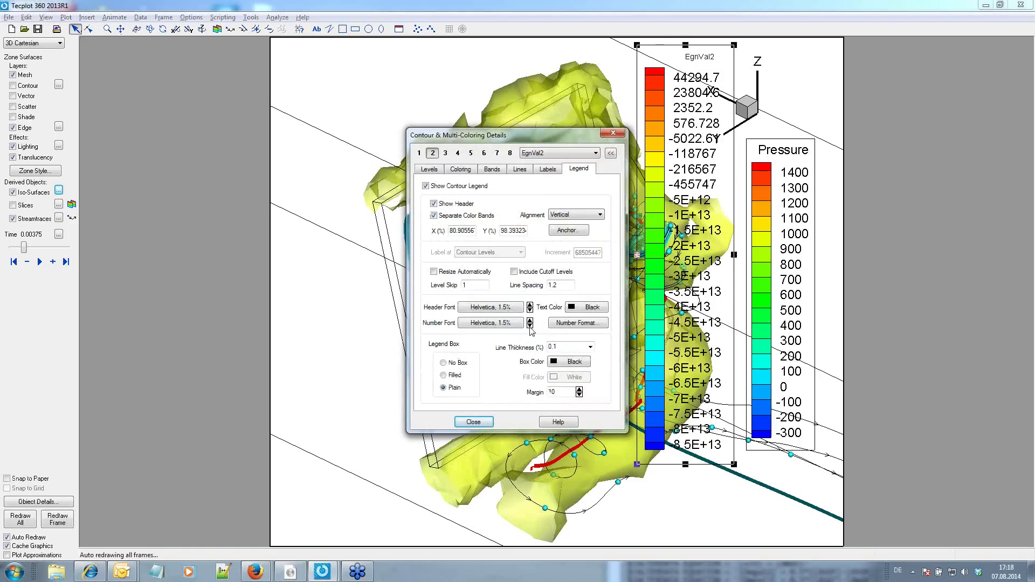
click(530, 325)
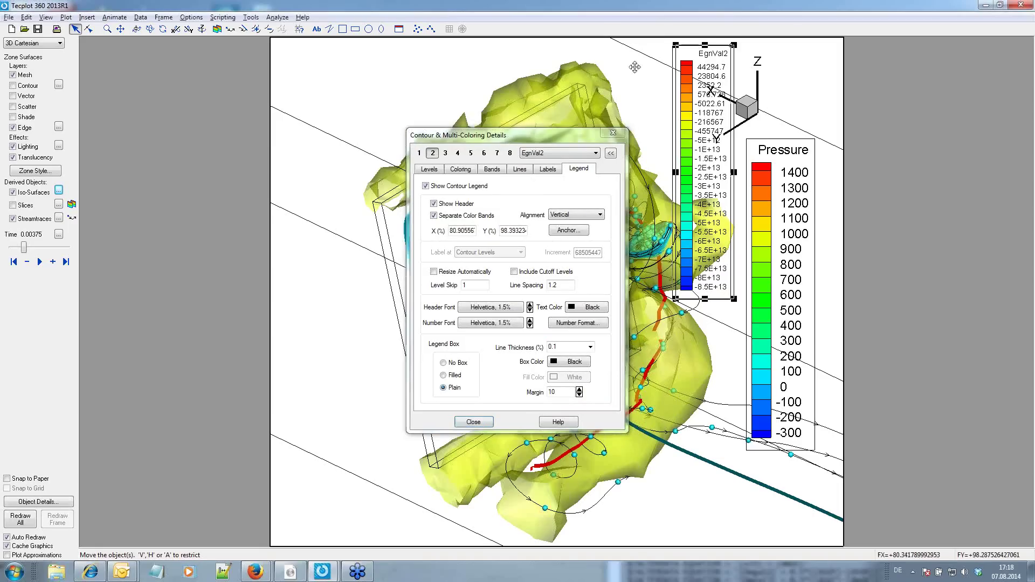
mouse_move(680, 60)
mouse_down()
mouse_move(369, 202)
mouse_move(283, 294)
mouse_up()
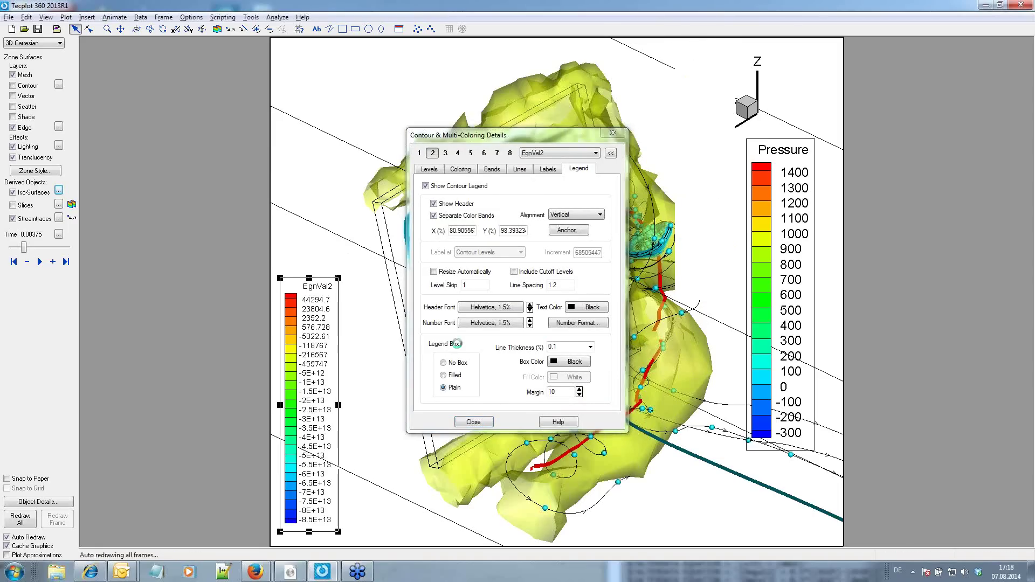
click(474, 423)
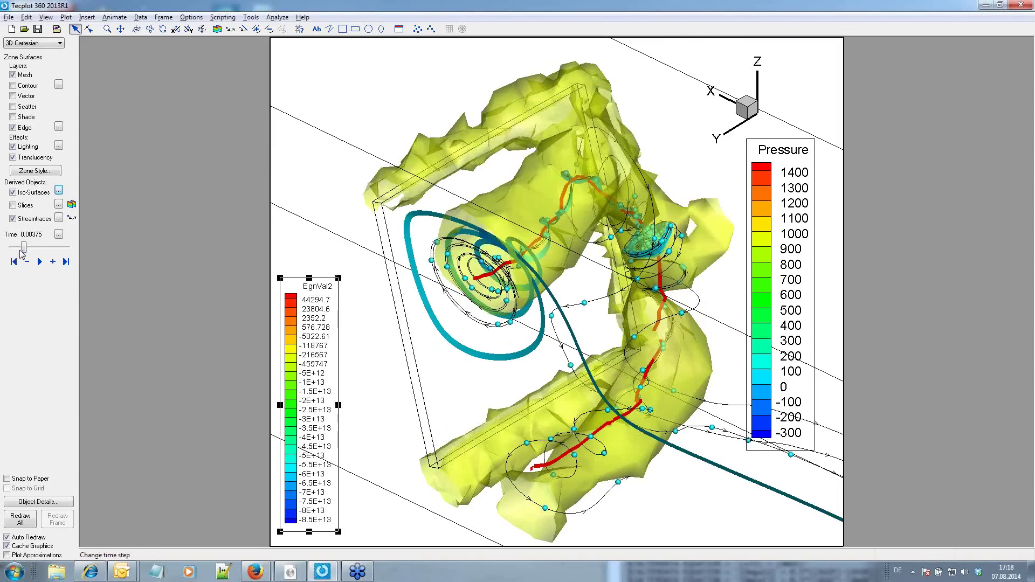
Return to time 0.00125, start a key-frame animation, append the current view, and advance one time step.
drag(22, 247, 10, 248)
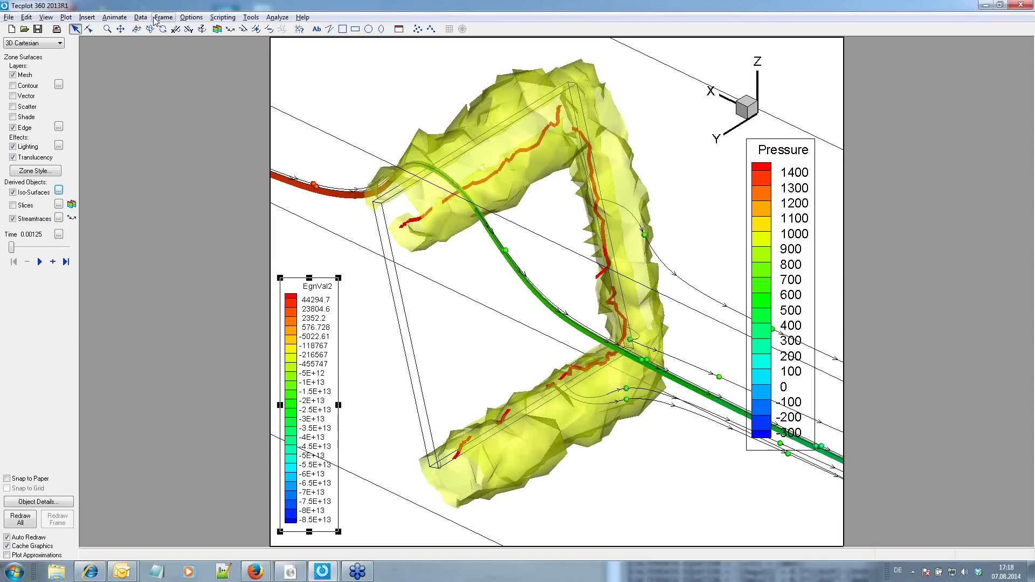
click(114, 18)
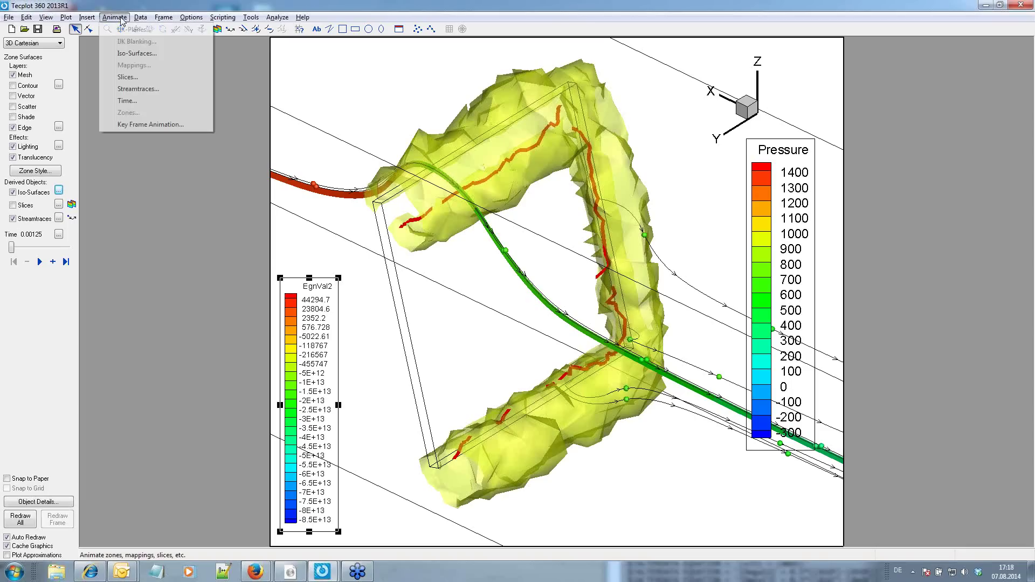
click(142, 123)
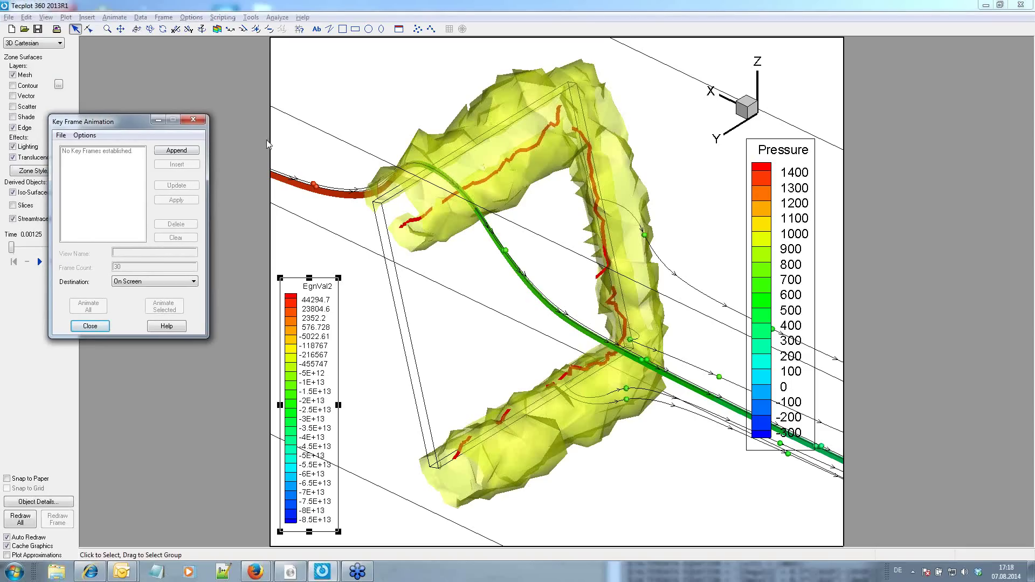
click(185, 152)
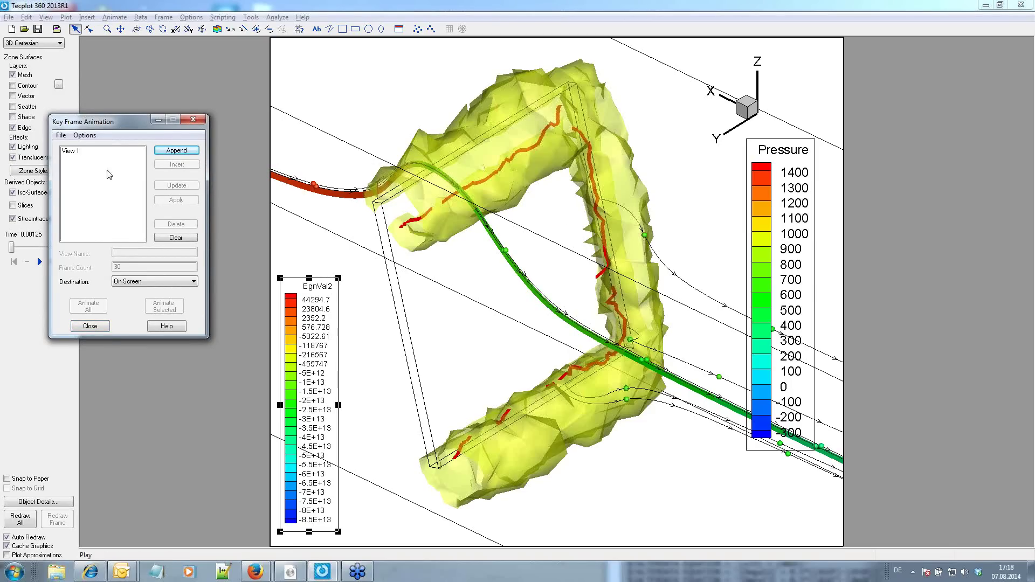
drag(131, 119, 162, 124)
click(53, 261)
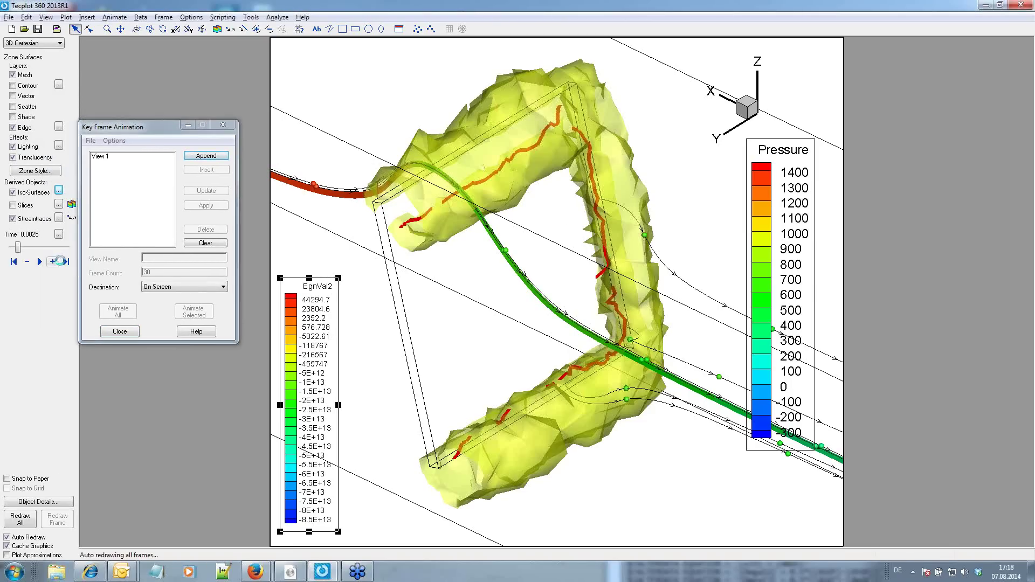
Rotate the plot to three new viewpoints, appending each as a further key frame.
click(137, 28)
mouse_move(453, 308)
mouse_down()
mouse_move(391, 342)
mouse_move(224, 166)
mouse_up()
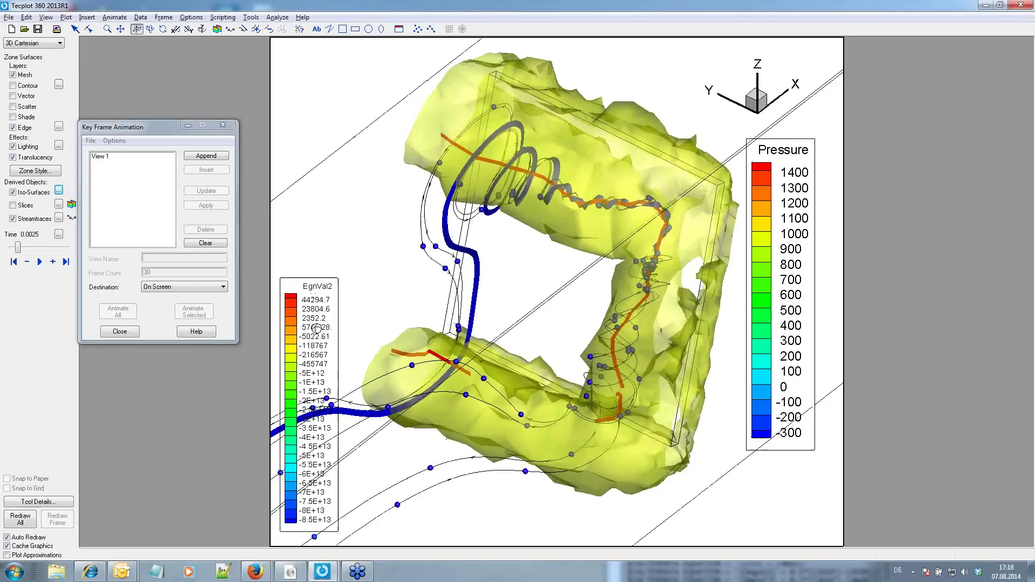
click(216, 159)
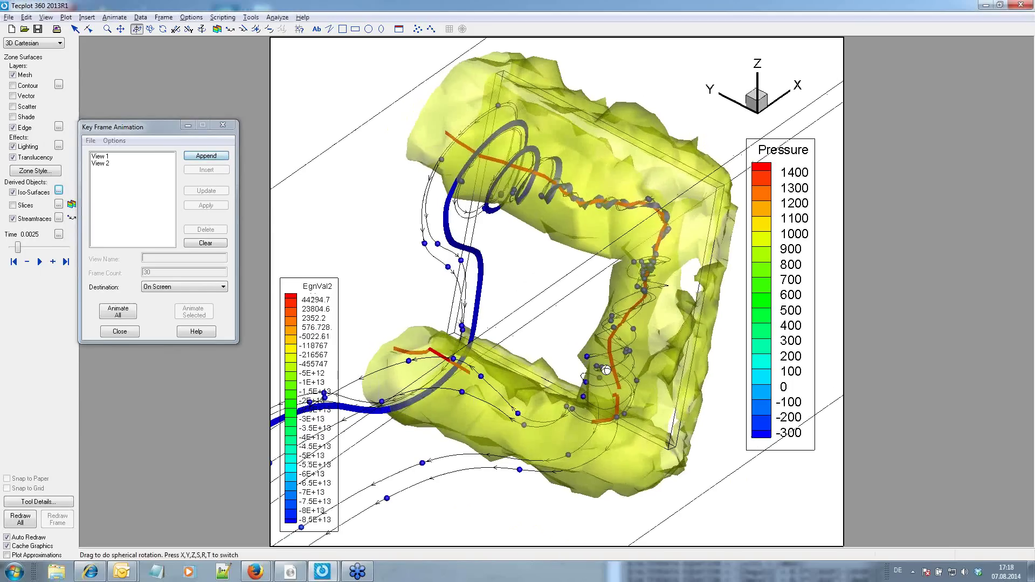
drag(434, 312, 572, 179)
click(216, 159)
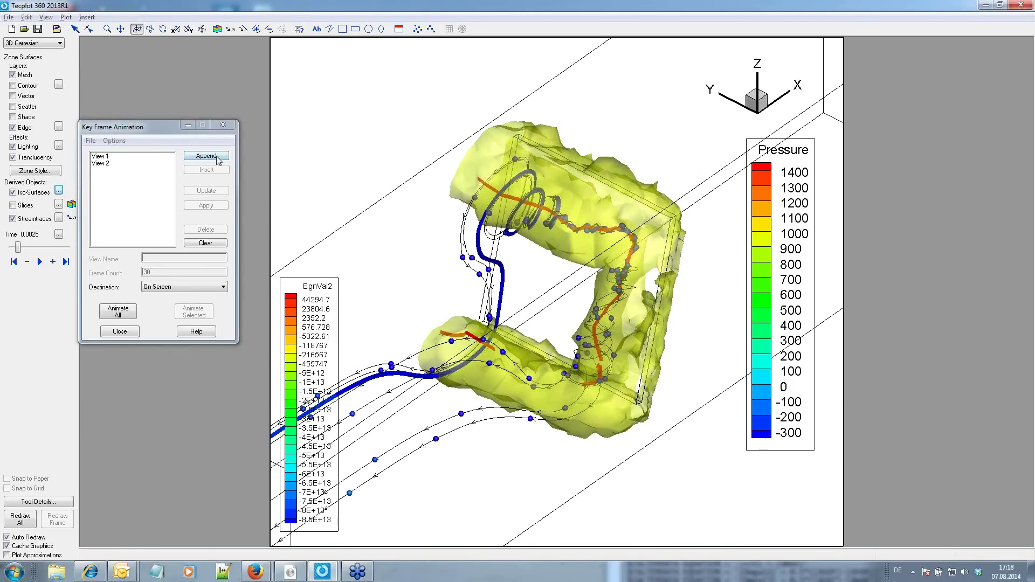
mouse_move(652, 389)
mouse_down()
mouse_move(650, 317)
mouse_move(357, 327)
mouse_move(468, 324)
mouse_up()
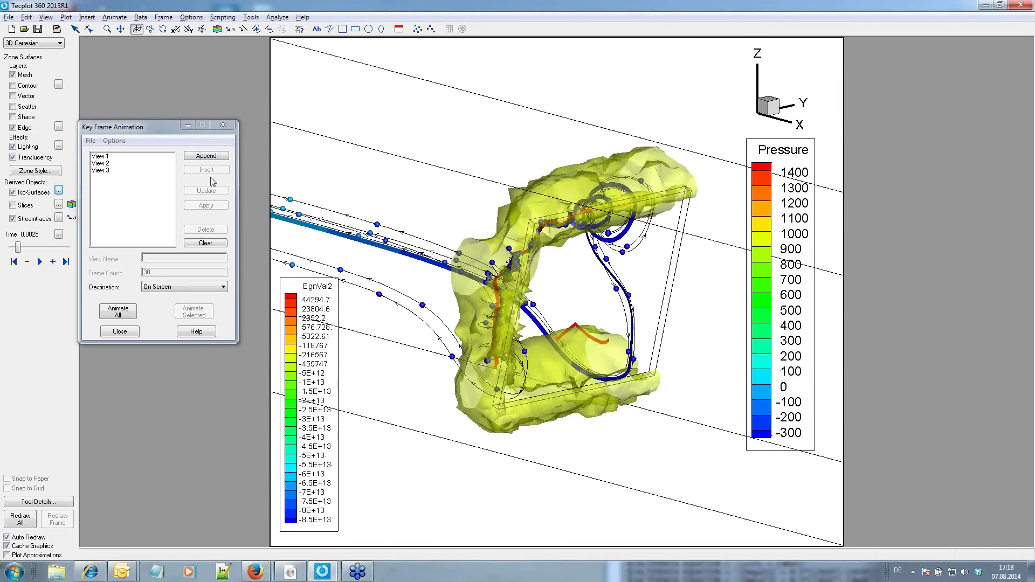
click(206, 156)
Play the key-frame animation, enable Animate Streamtraces Concurrently, replay it, and dismiss the cancel message.
click(119, 316)
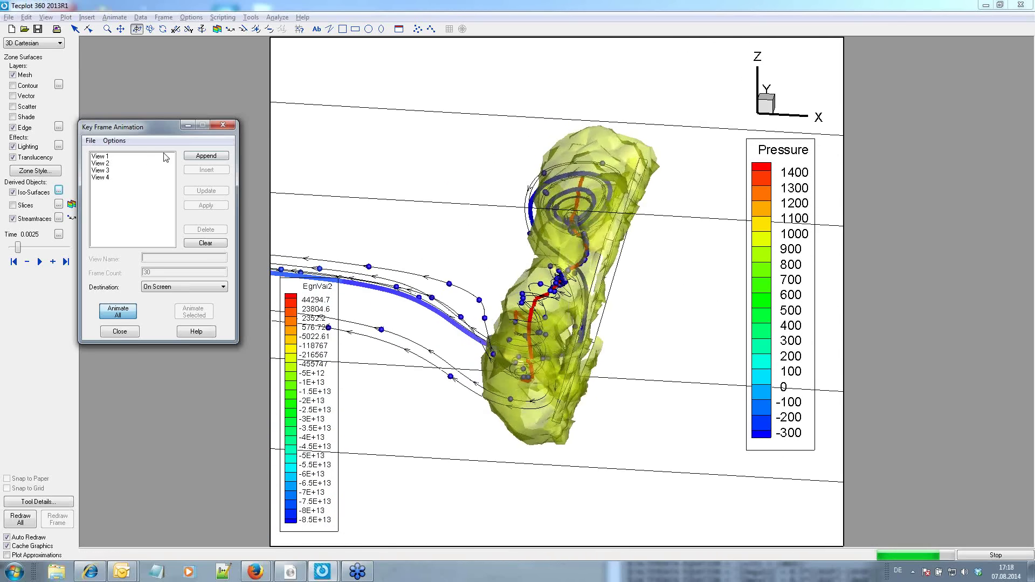
click(114, 143)
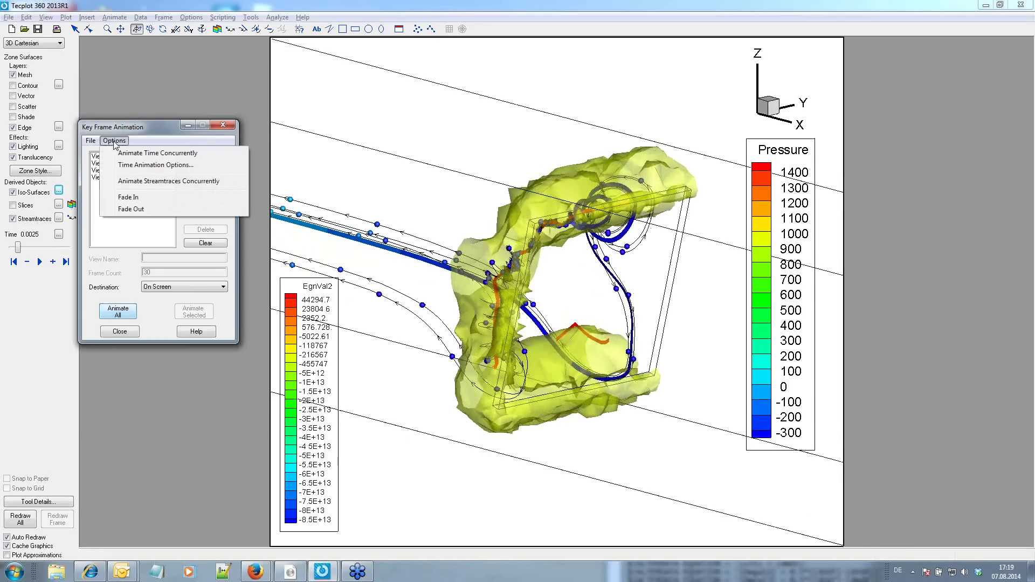
click(123, 181)
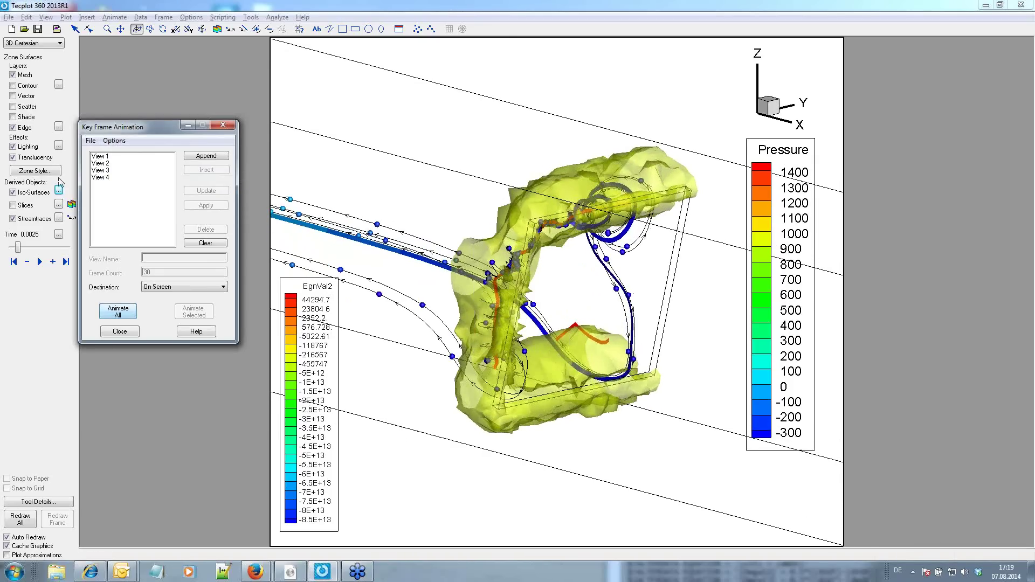
click(119, 317)
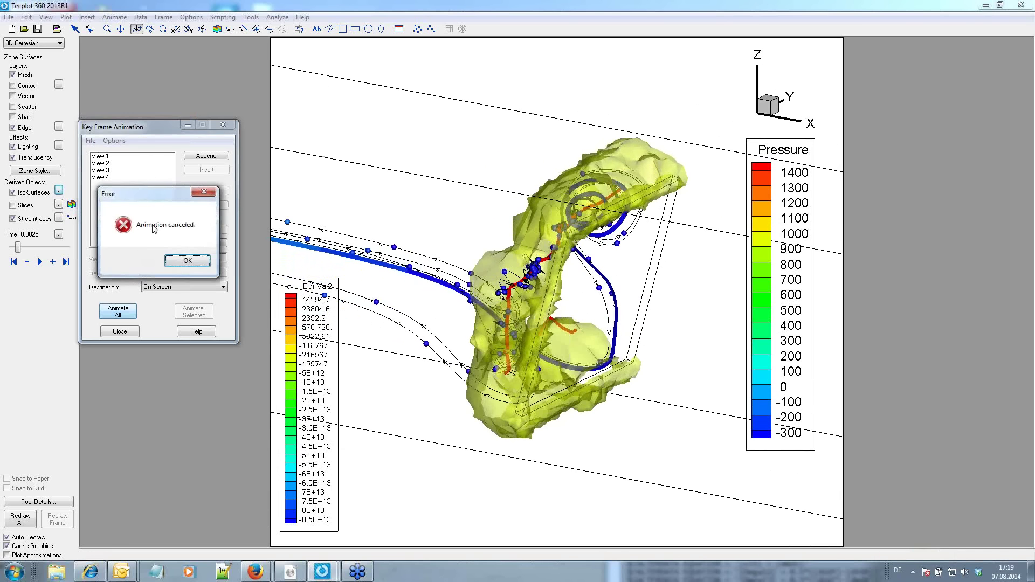
click(175, 262)
click(114, 141)
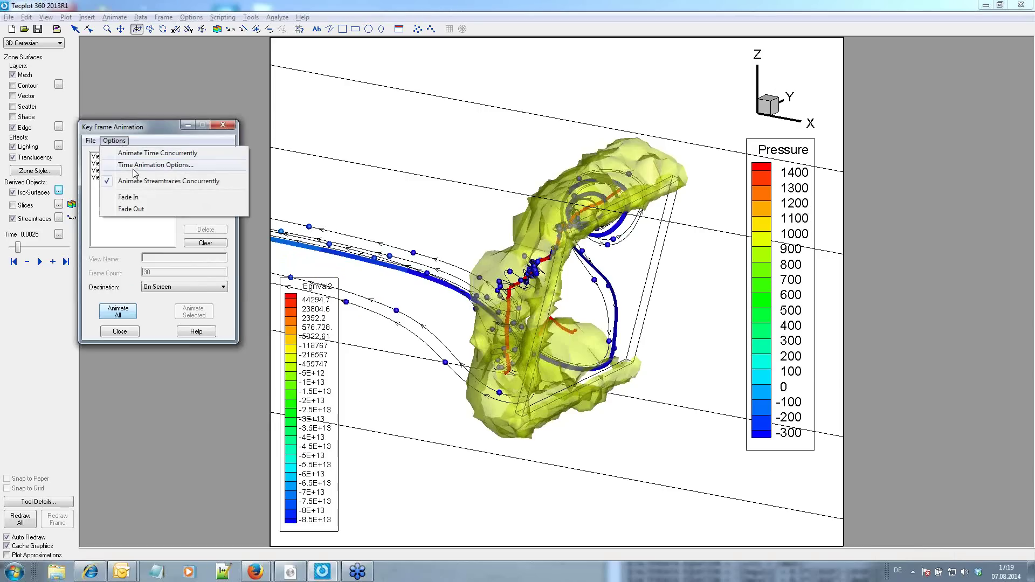
Enable Animate Time Concurrently, play the animation through views and time, stop it, and close the animation window.
click(137, 154)
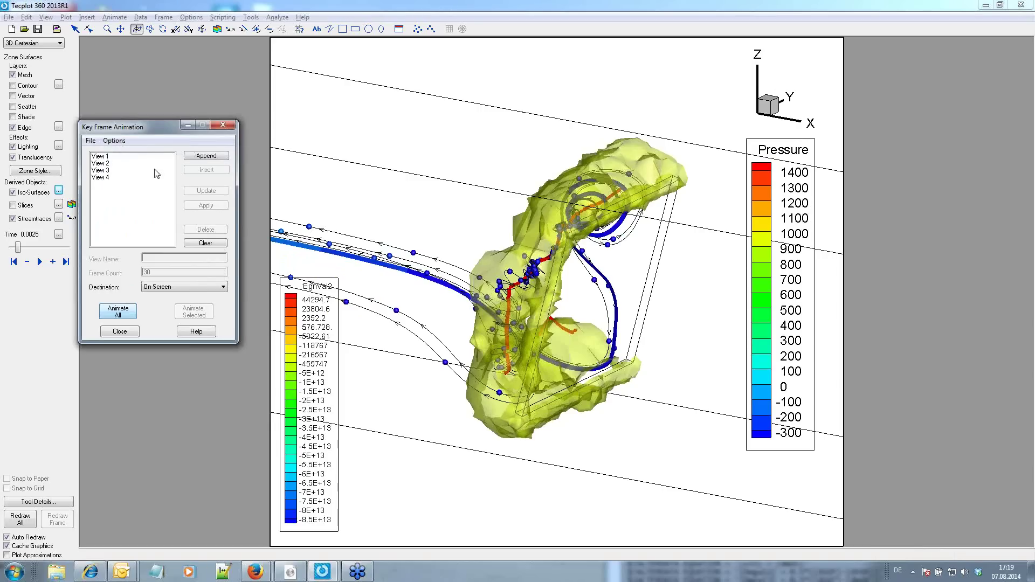
click(118, 314)
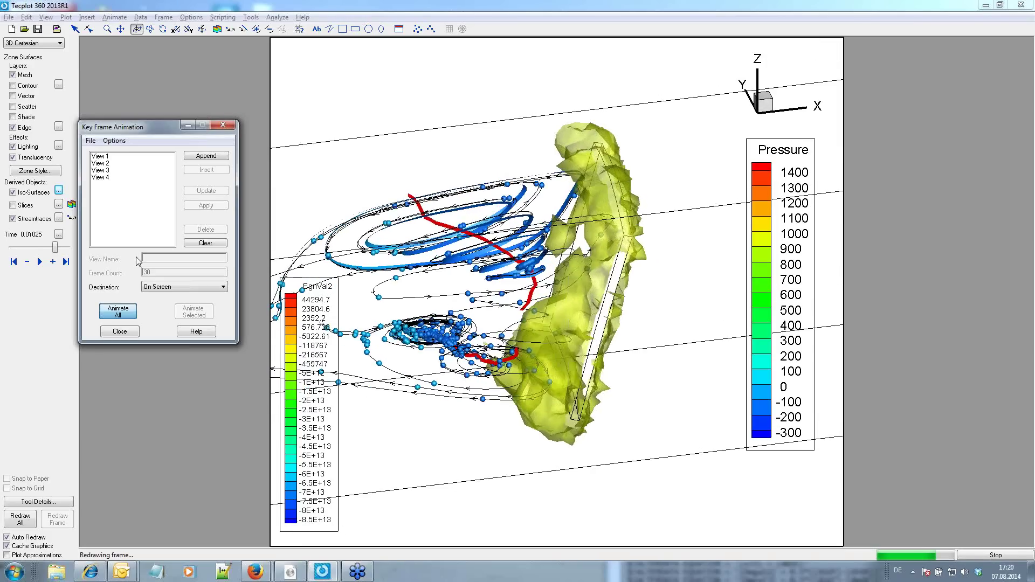
click(123, 332)
click(191, 261)
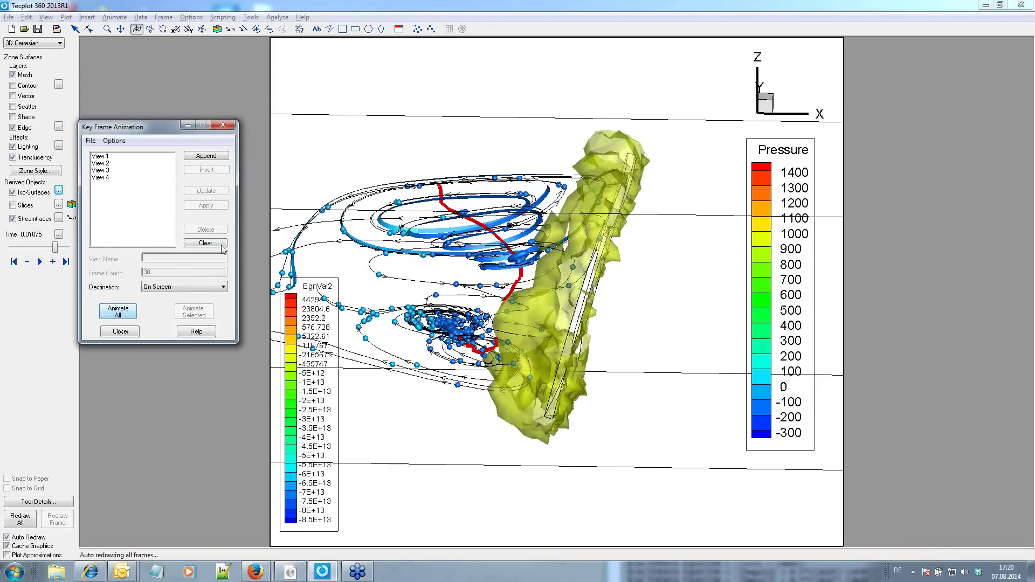
click(121, 332)
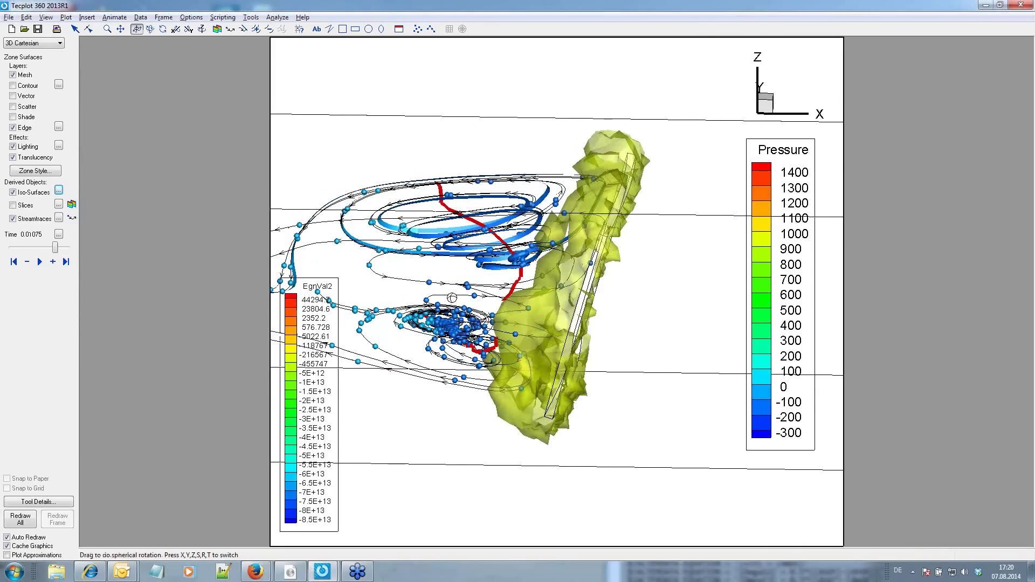
Place a text annotation at the plot's top left and begin the 'Genias Graphics - Tecplot Europe' contact lines.
drag(579, 344, 271, 97)
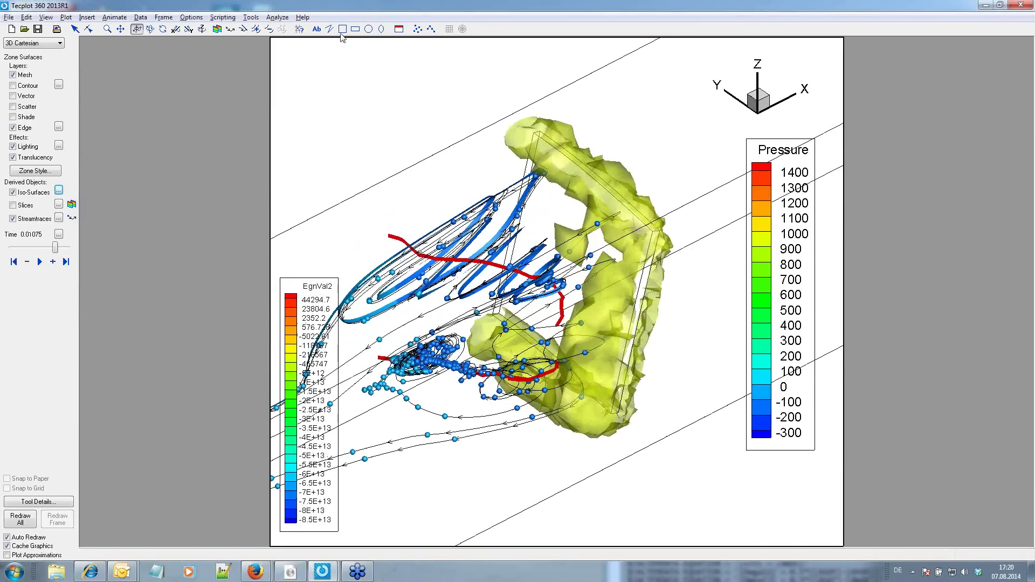
click(316, 28)
click(302, 84)
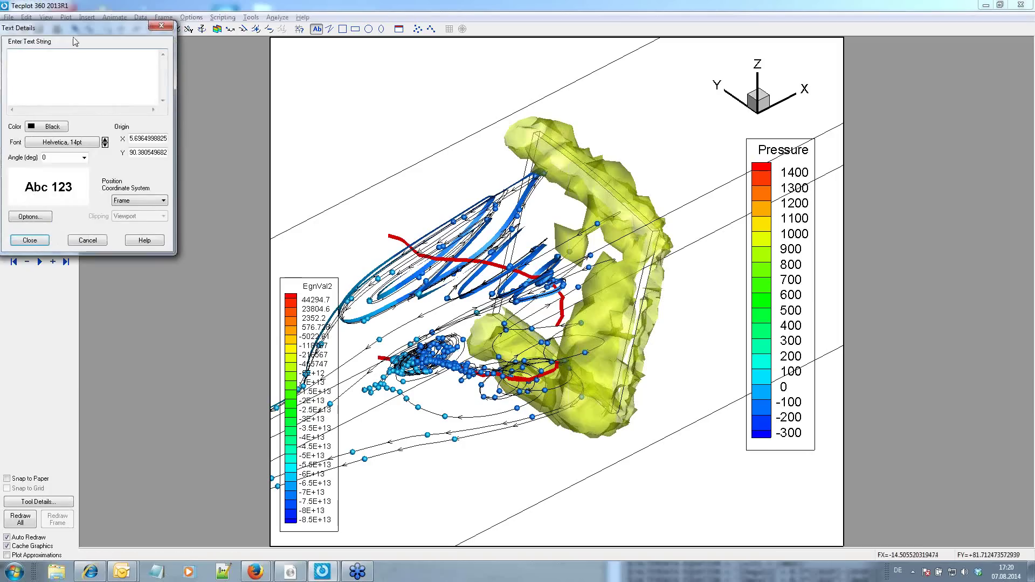
drag(77, 21, 223, 111)
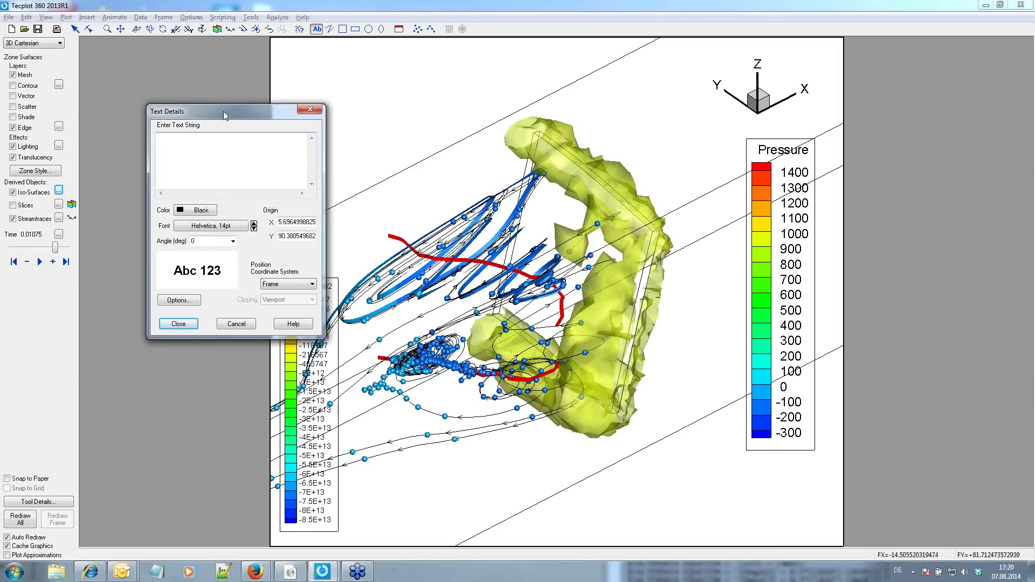
text(Genias Graphics - Tecplot Europe)
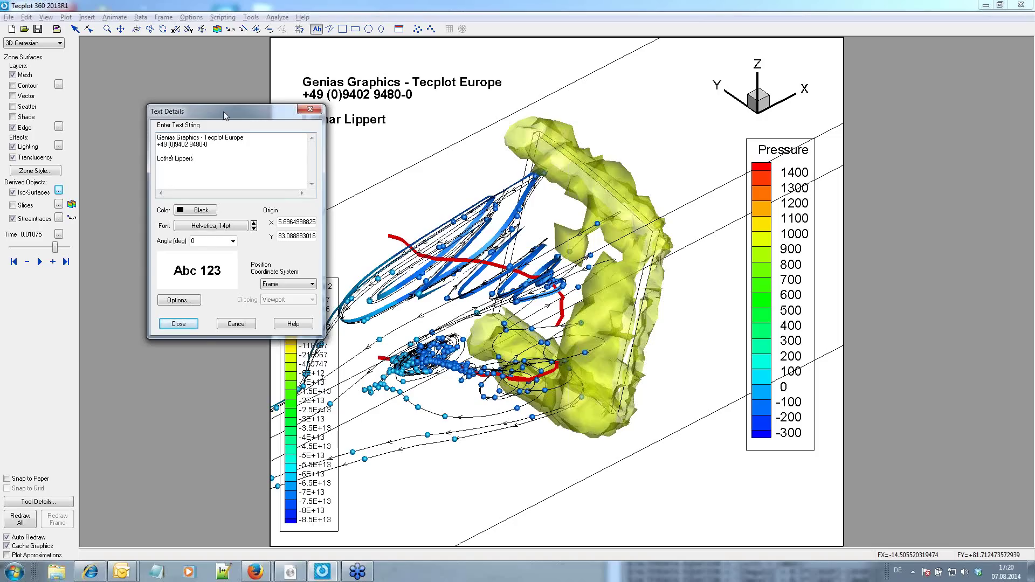
key(End)
key(Return)
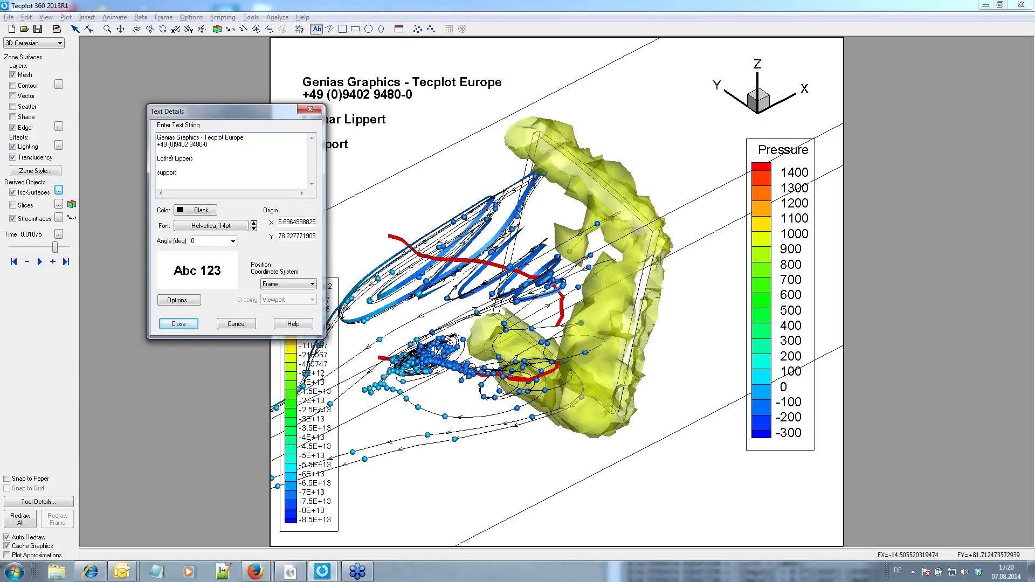